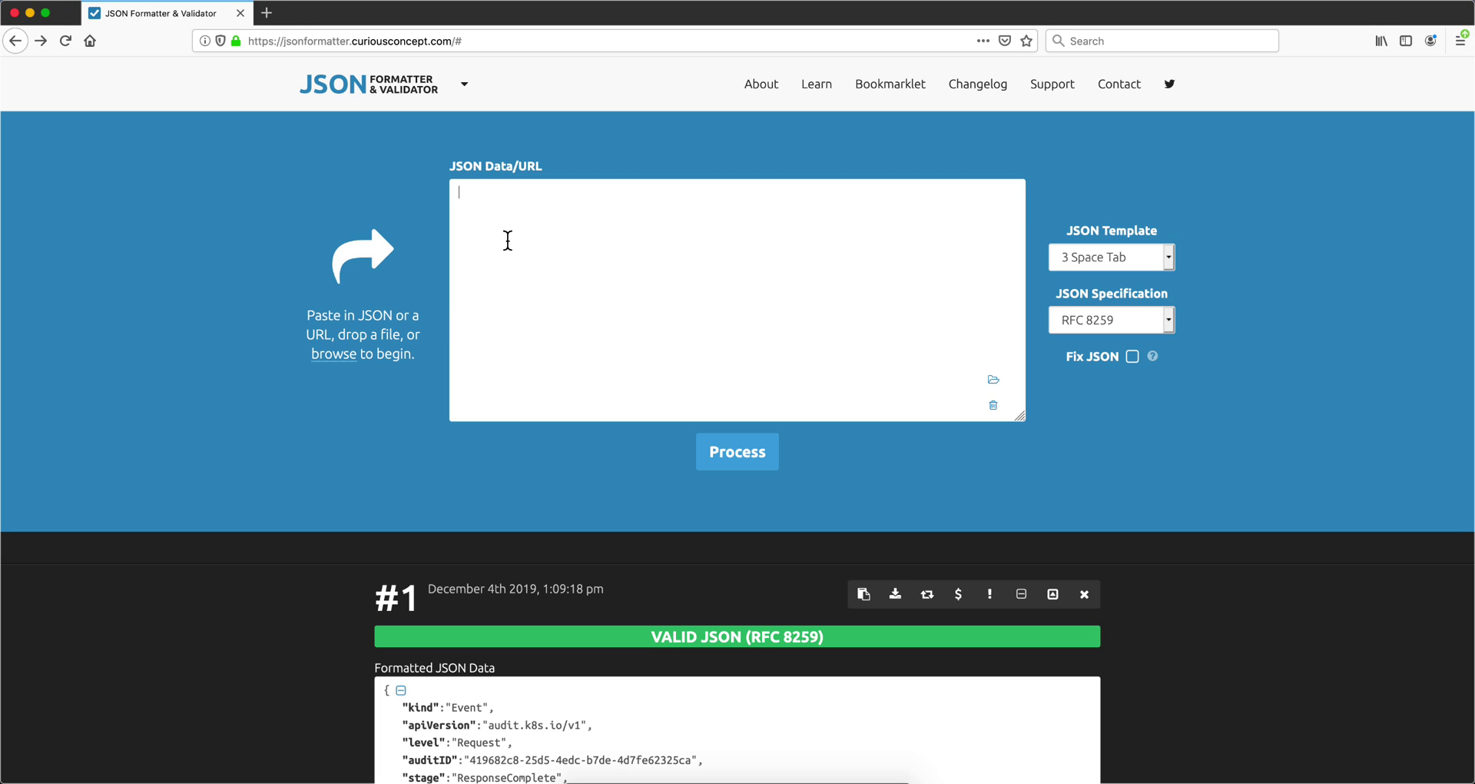
# Paste the Kubernetes audit event JSON into the JSON Formatter & Validator input box.
pyautogui.write('{"kind":"Event","apiVersion":"audit.k8s.io/v1","level":"Request","auditID":"419682c8-25d5-4edc-b7de-4d7fe62325ca","stage":"ResponseComplete","requestURI":"/api/v1/nodes/master?resourceVersion=0\\u0026timeout=10s","verb":"get","user":{"username":"system:node:master","groups":["system:nodes","system:authenticated"]},"sourceIPs":["192.168.0.190"],"userAgent":"kubelet/v1.14.1 (linux/amd64) kubernetes/b739410","objectRef":{"resource":"nodes","name":"master","apiVersion":"v1"},"responseStatus":{"metadata":{},"code":200},"requestReceivedTimestamp":"2019-11-25T14:32:58.692670Z","stageTimestamp":"2019-11-25T14:32:58.693304Z","annotations":{"authorization.k8s.io/decision":"allow","authorization.k8s.io/reason":""}}')
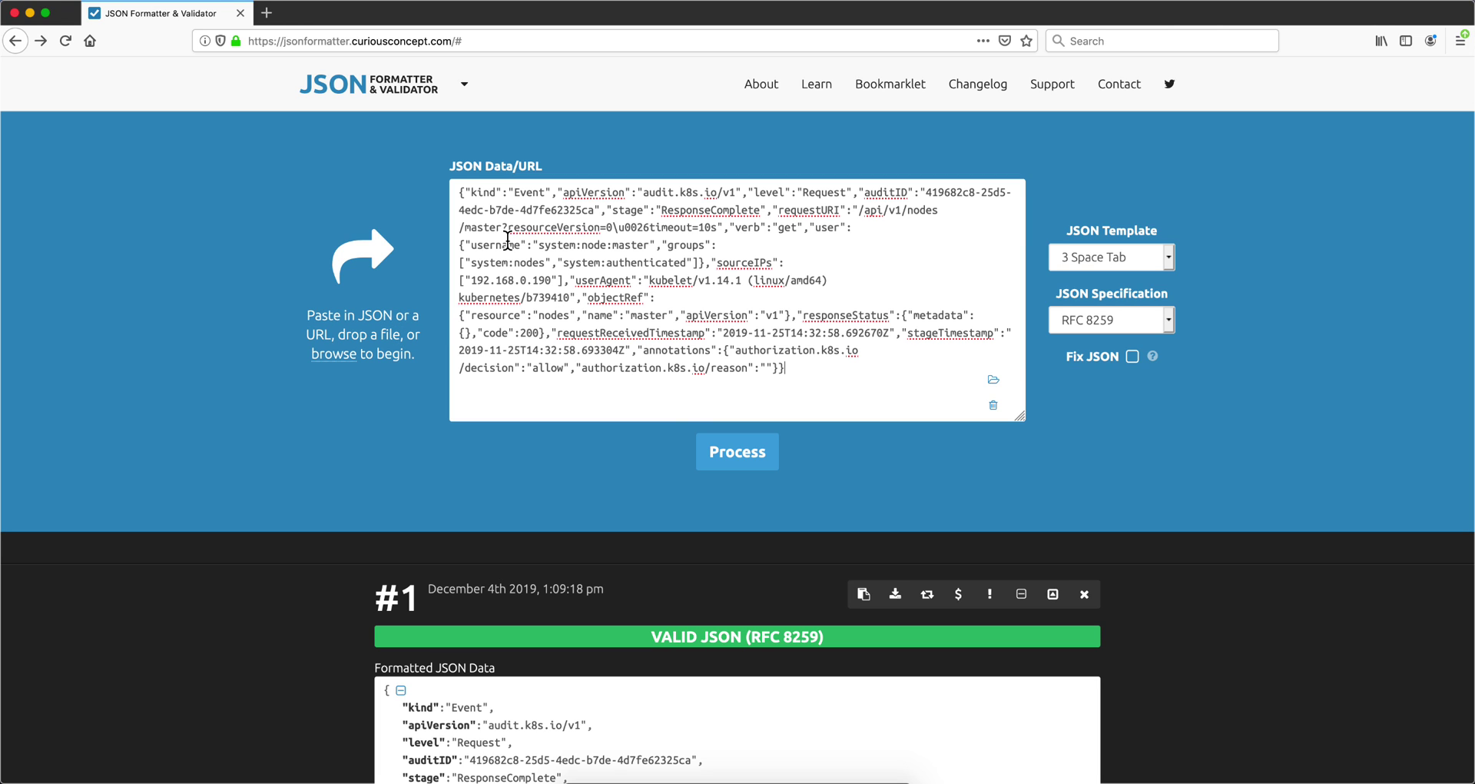
pyautogui.click(725, 456)
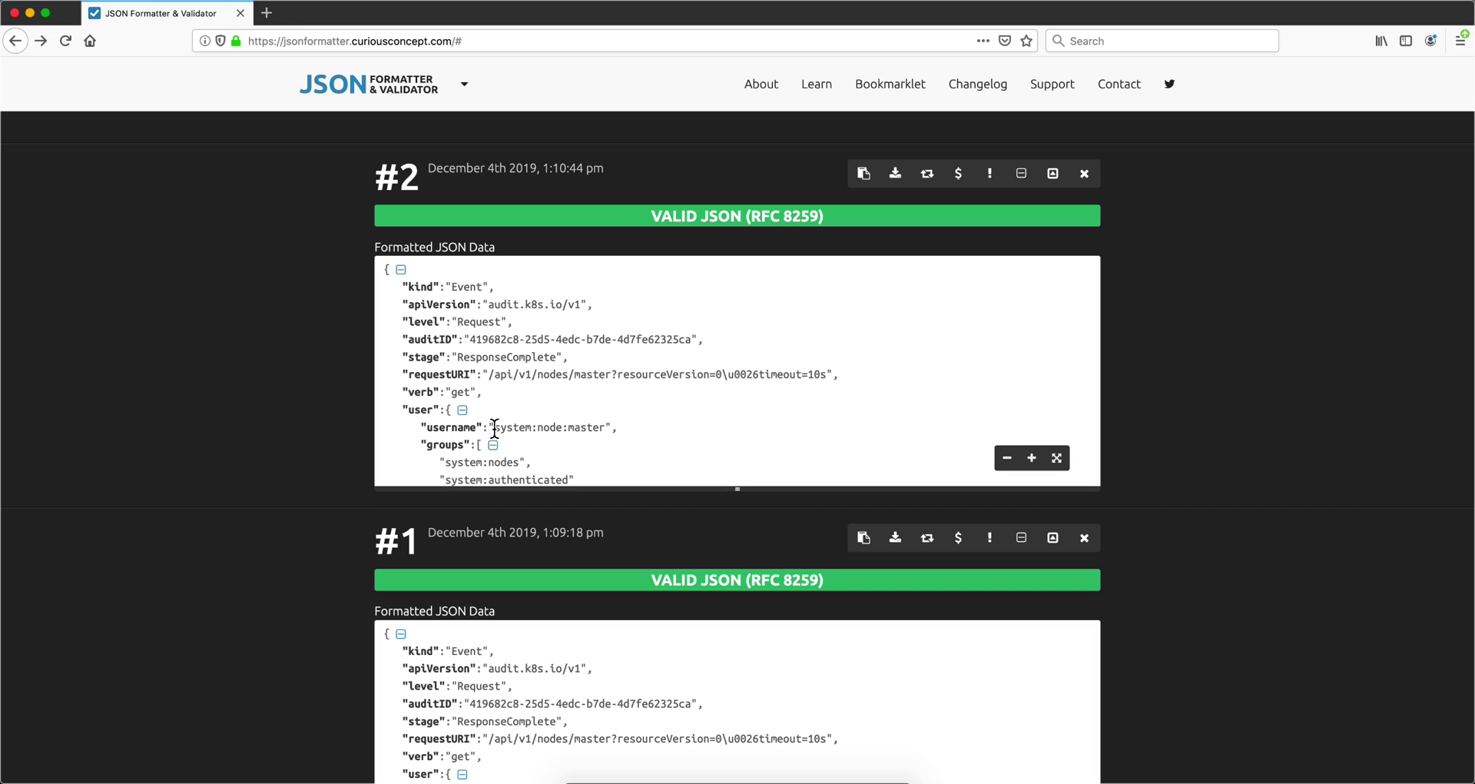
pyautogui.scroll(-3, 481, 439)
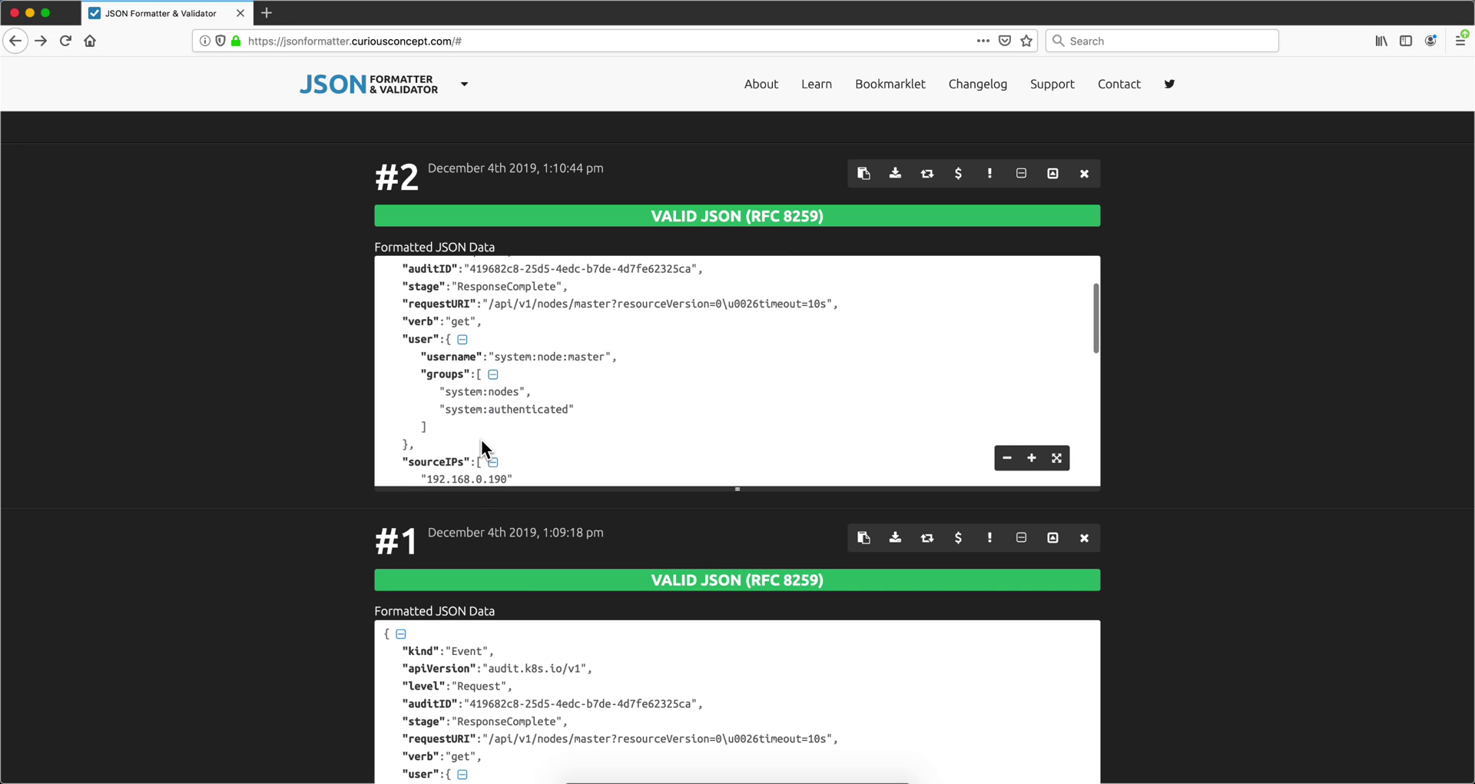
pyautogui.scroll(-2, 480, 439)
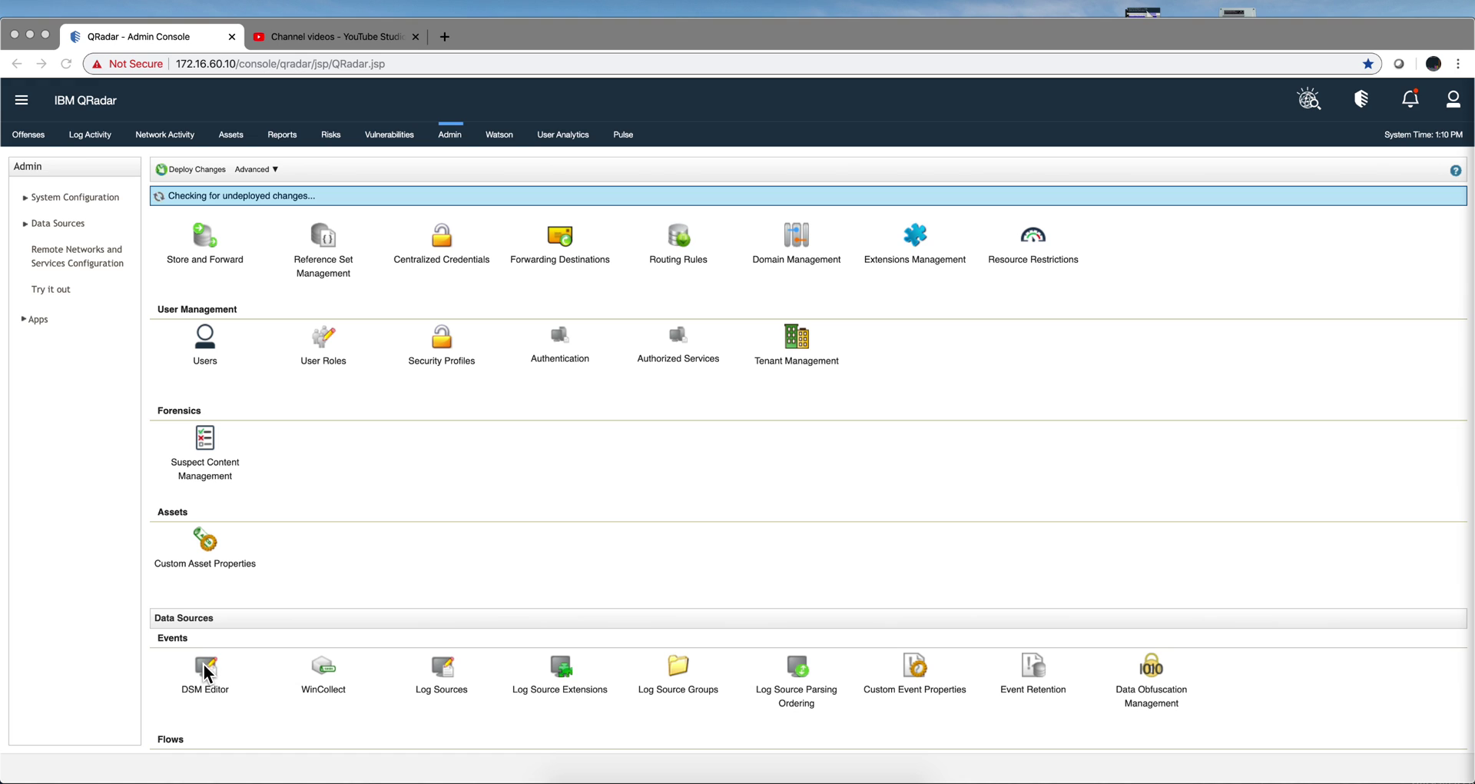
# In the DSM Editor, create and save a new log source type named Test1.
pyautogui.click(206, 674)
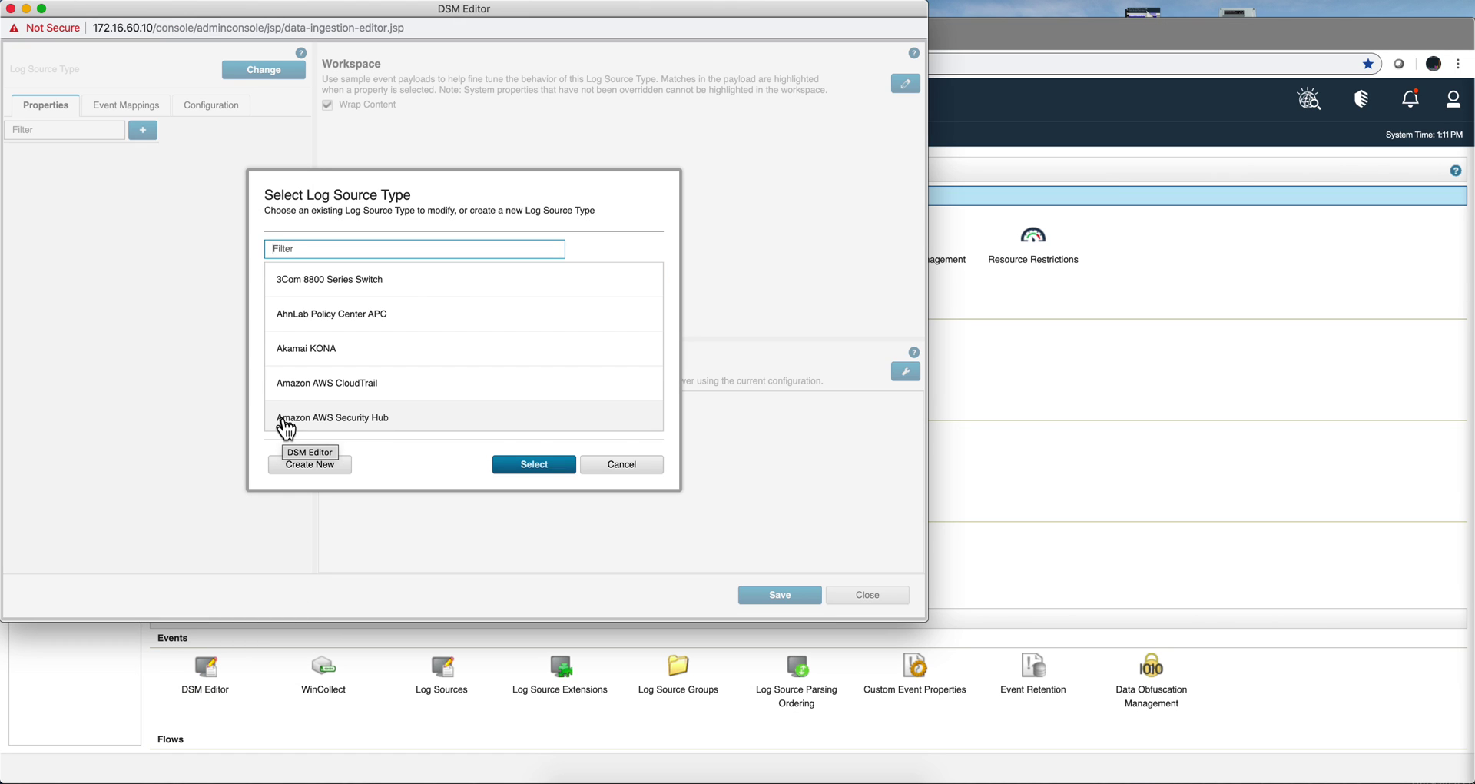
pyautogui.click(338, 467)
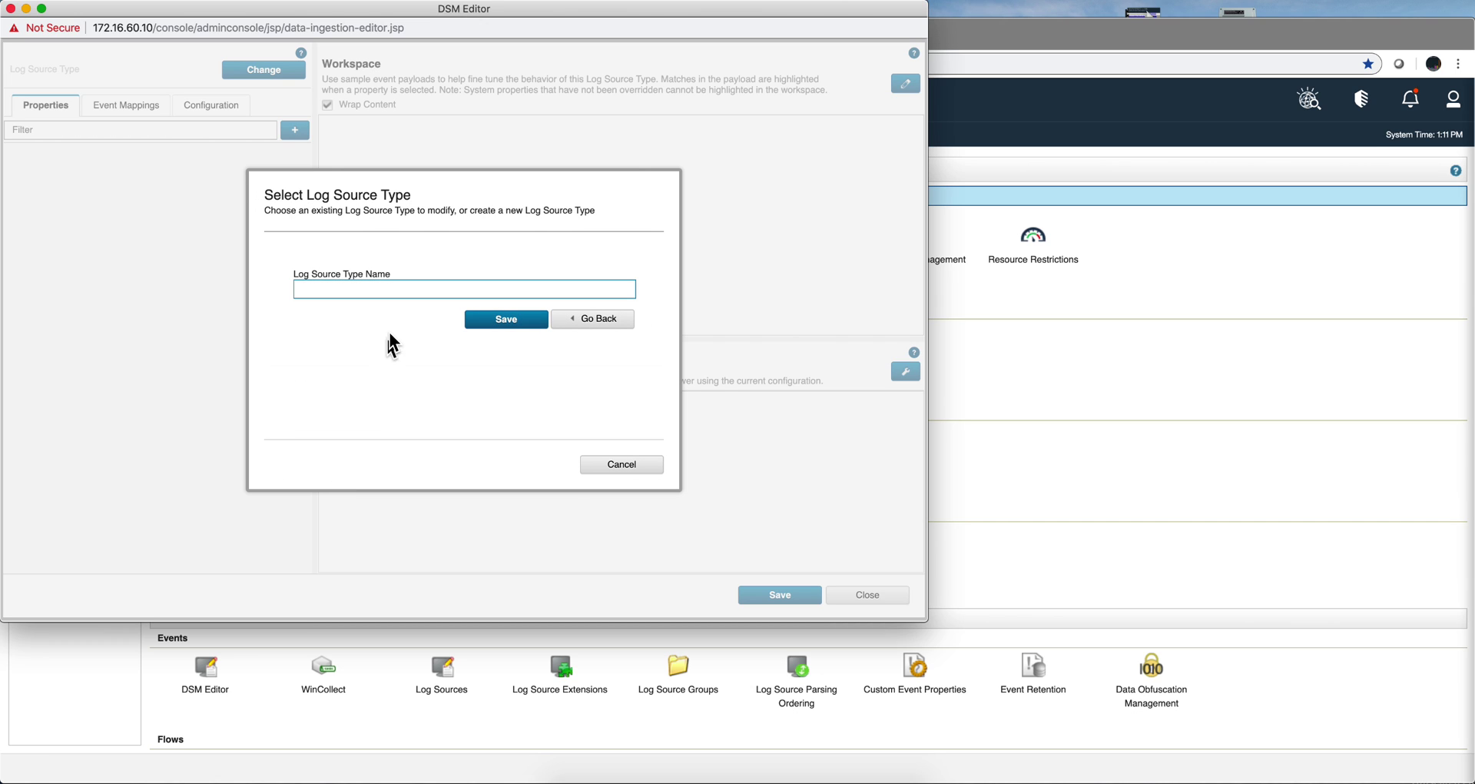
pyautogui.write('Tesy')
pyautogui.press('BackSpace')
pyautogui.write('t1')
pyautogui.click(517, 321)
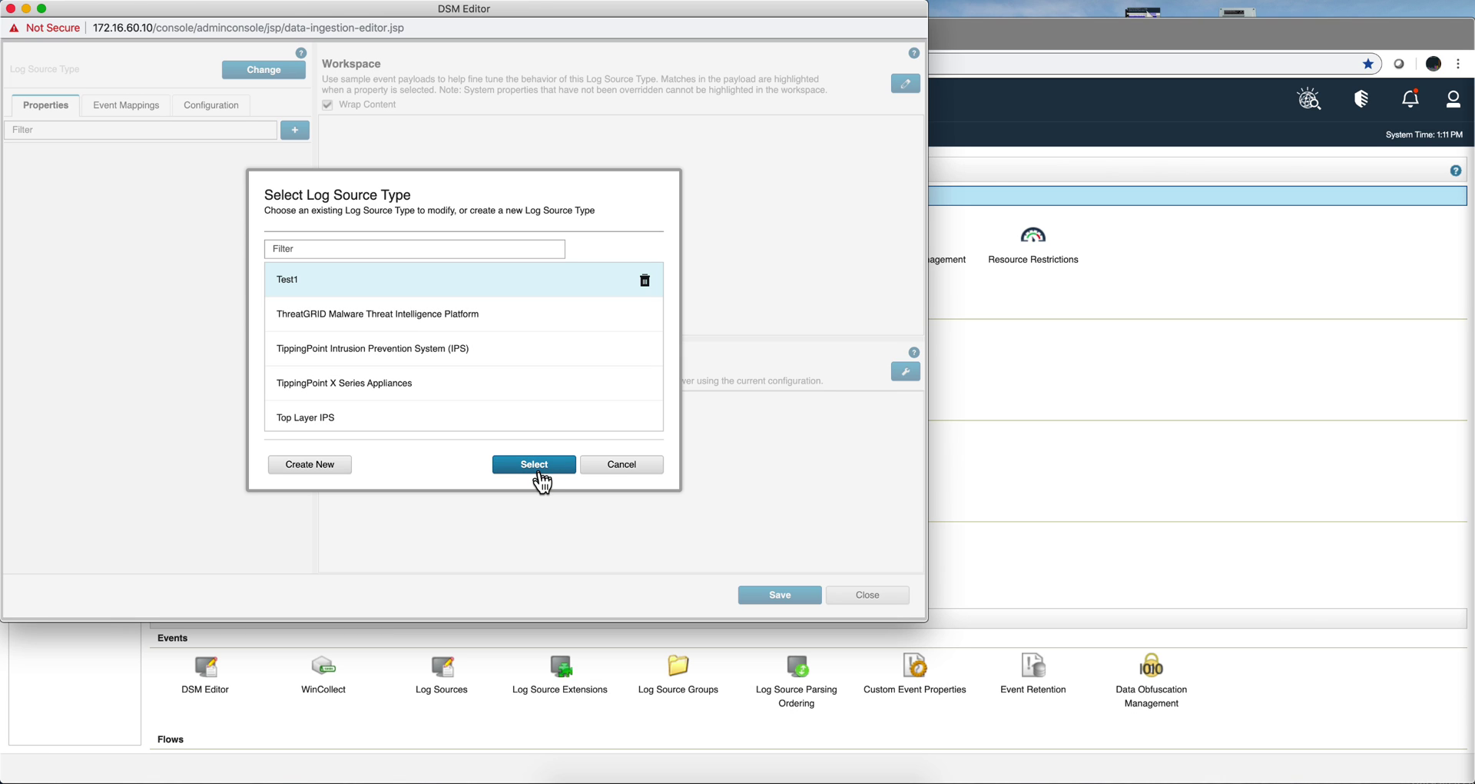
# Load the Kubernetes audit sample payload into Test1's workspace and apply it.
pyautogui.click(537, 466)
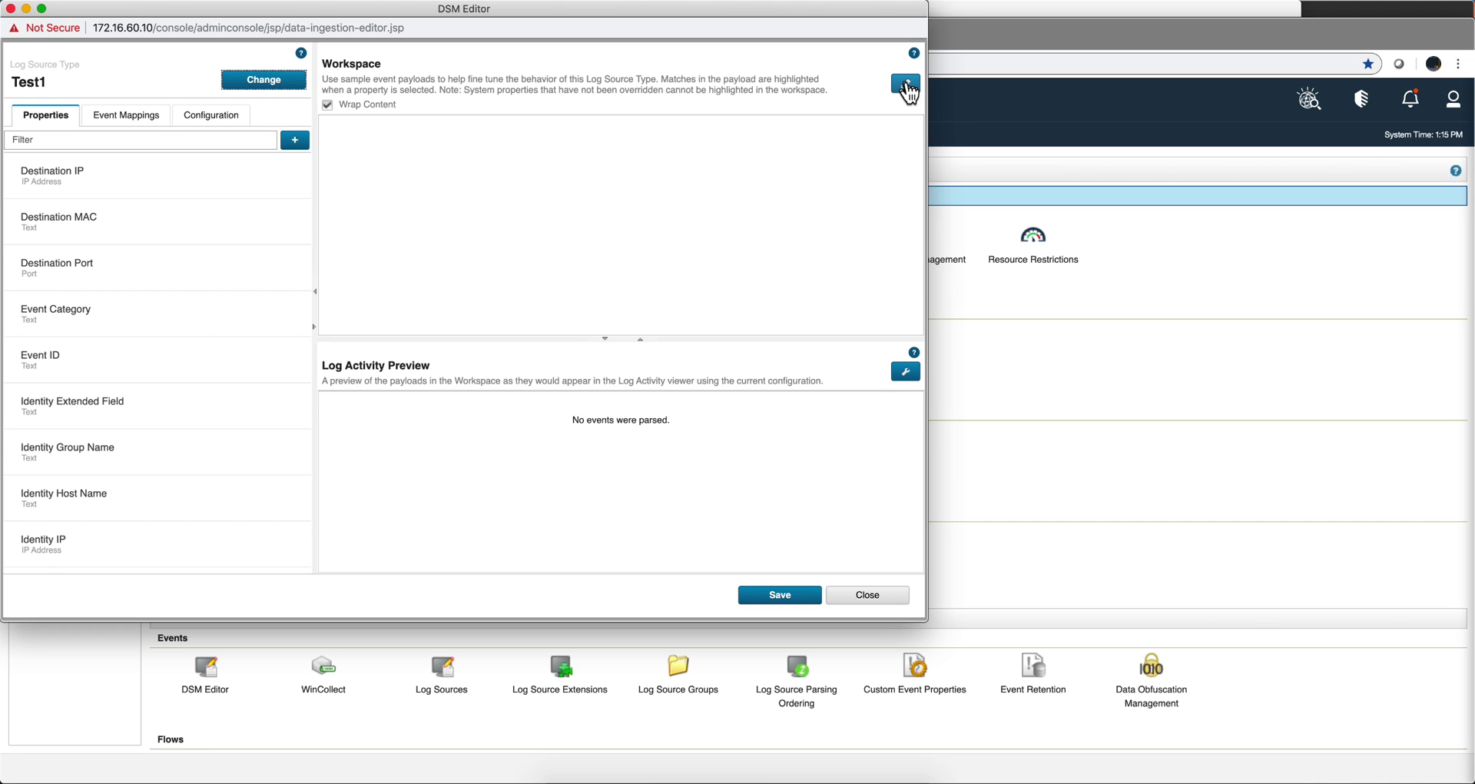
pyautogui.click(907, 89)
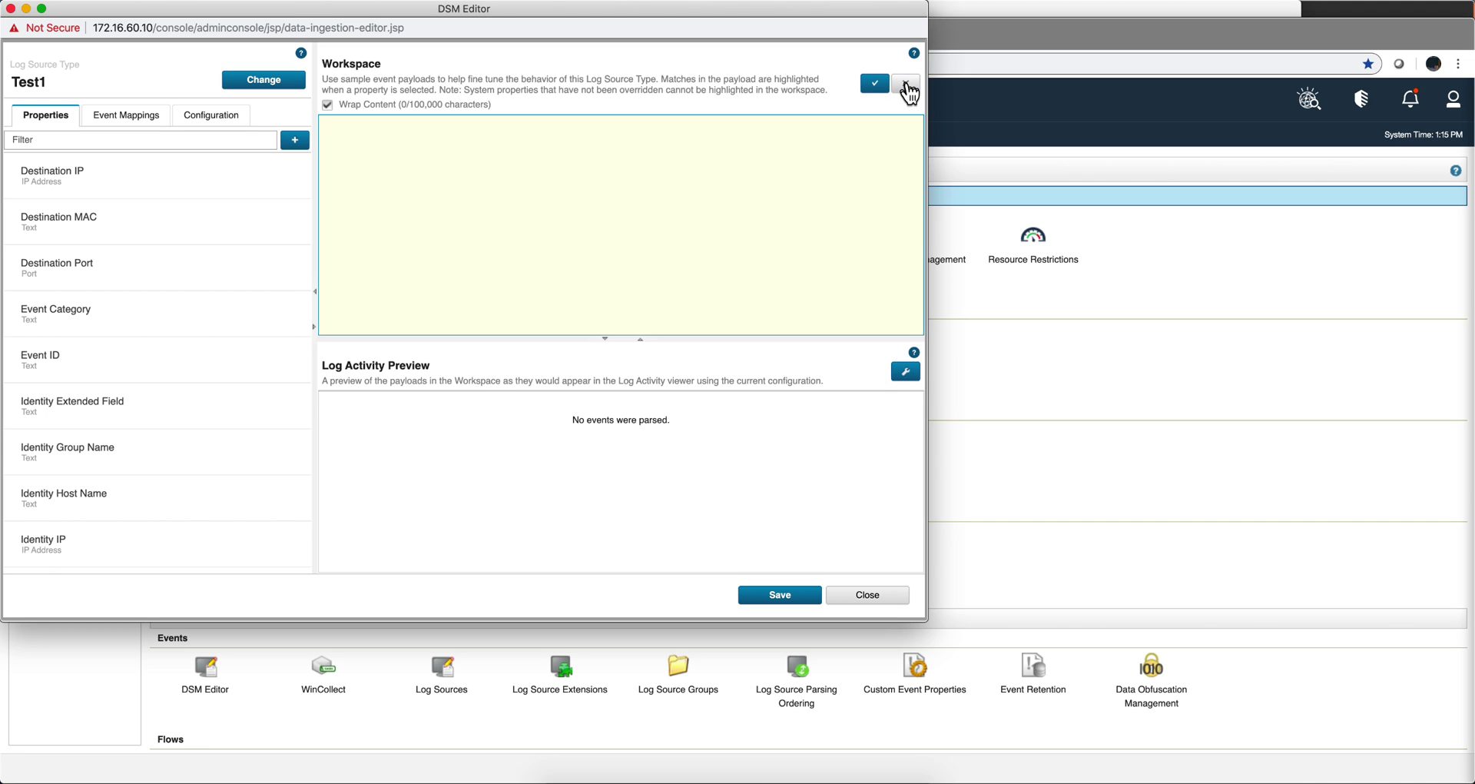
pyautogui.click(462, 141)
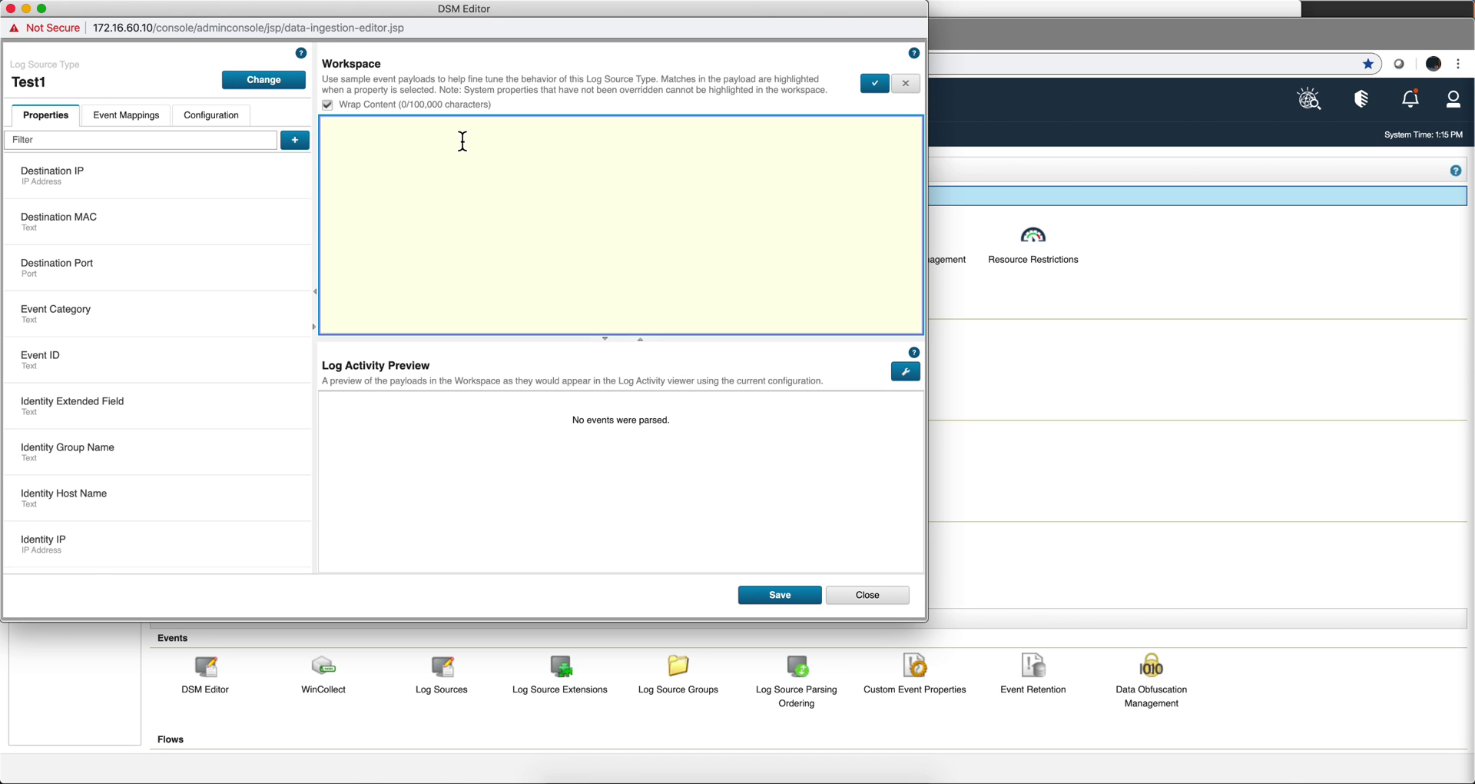
pyautogui.press('super+v')
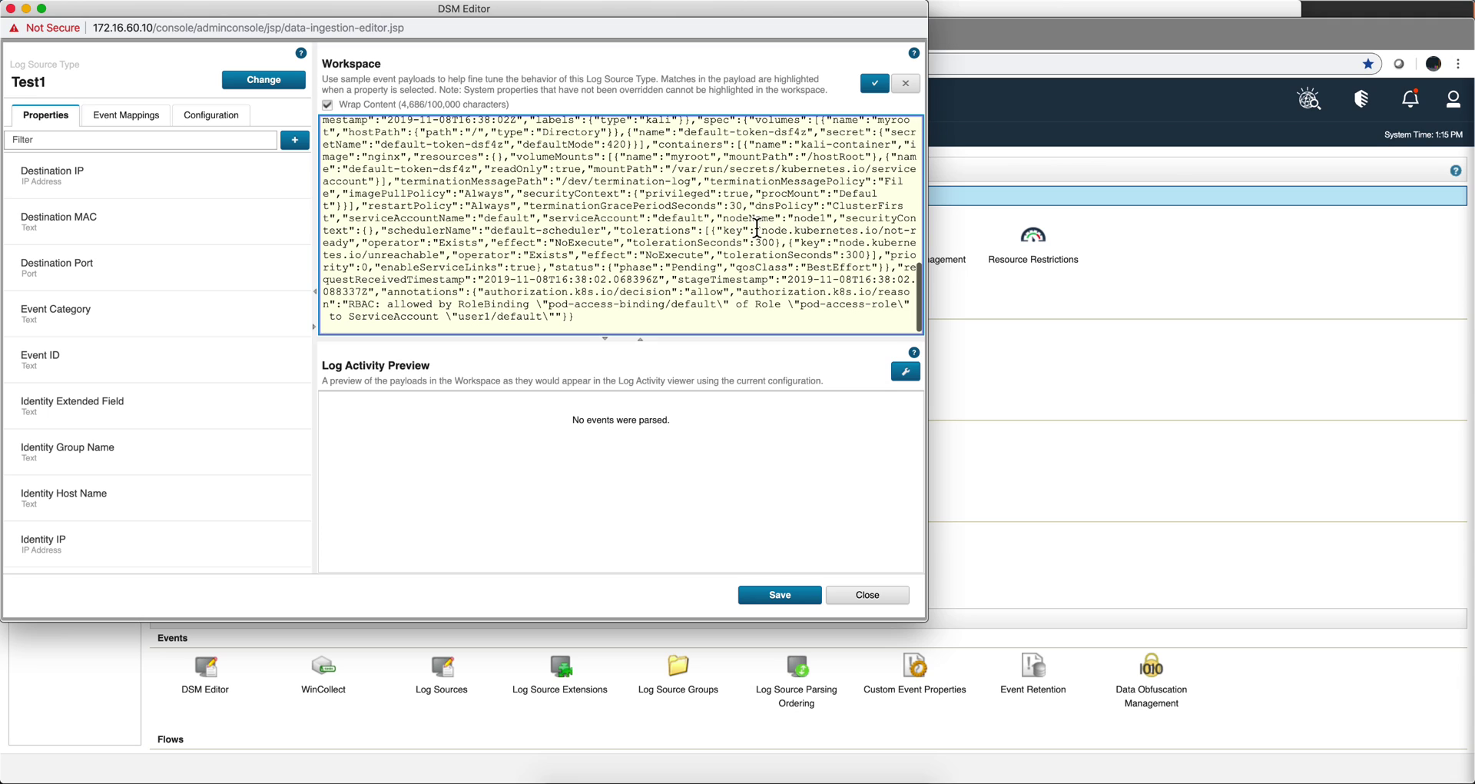
pyautogui.click(868, 94)
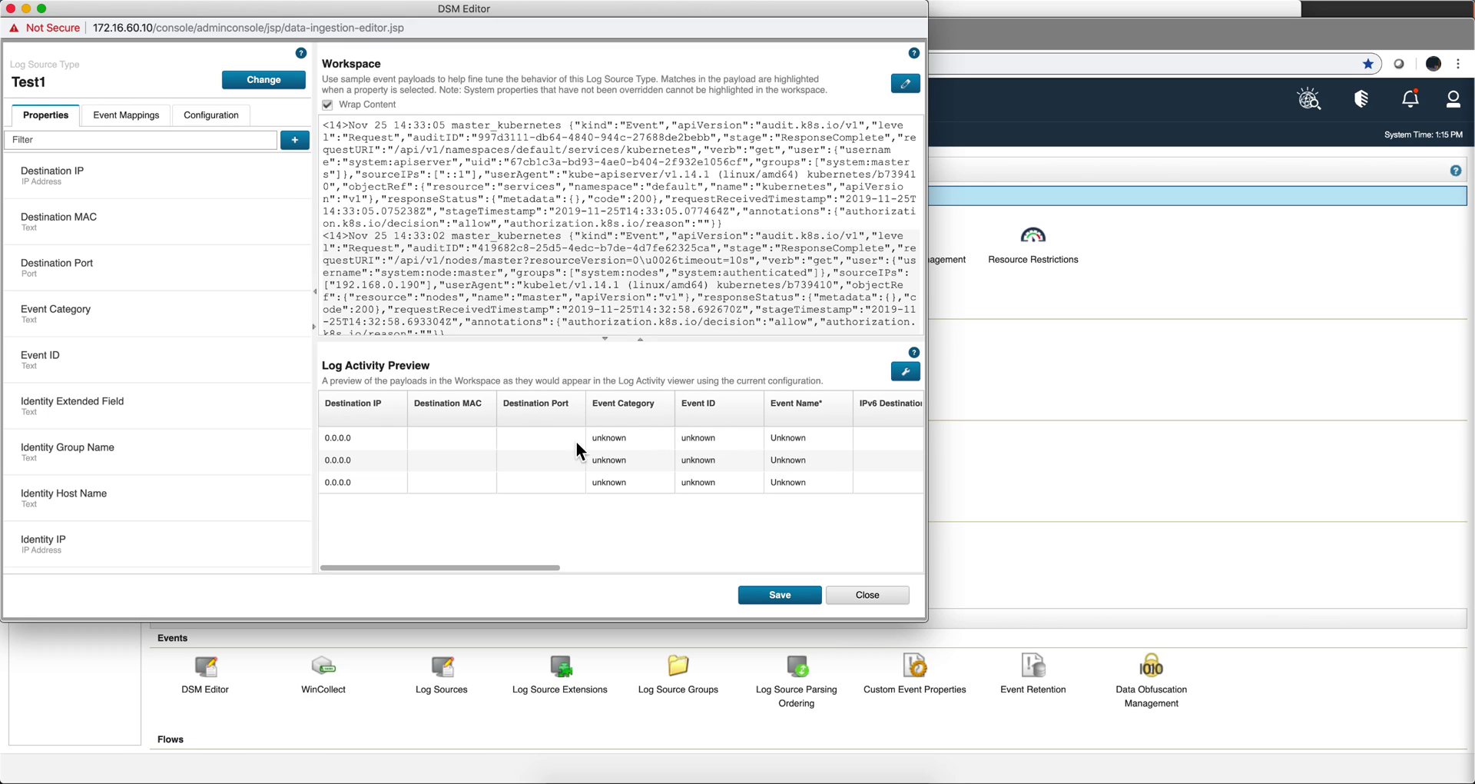
# Override the Username property with JSON expression /"user"/"username".
pyautogui.click(92, 142)
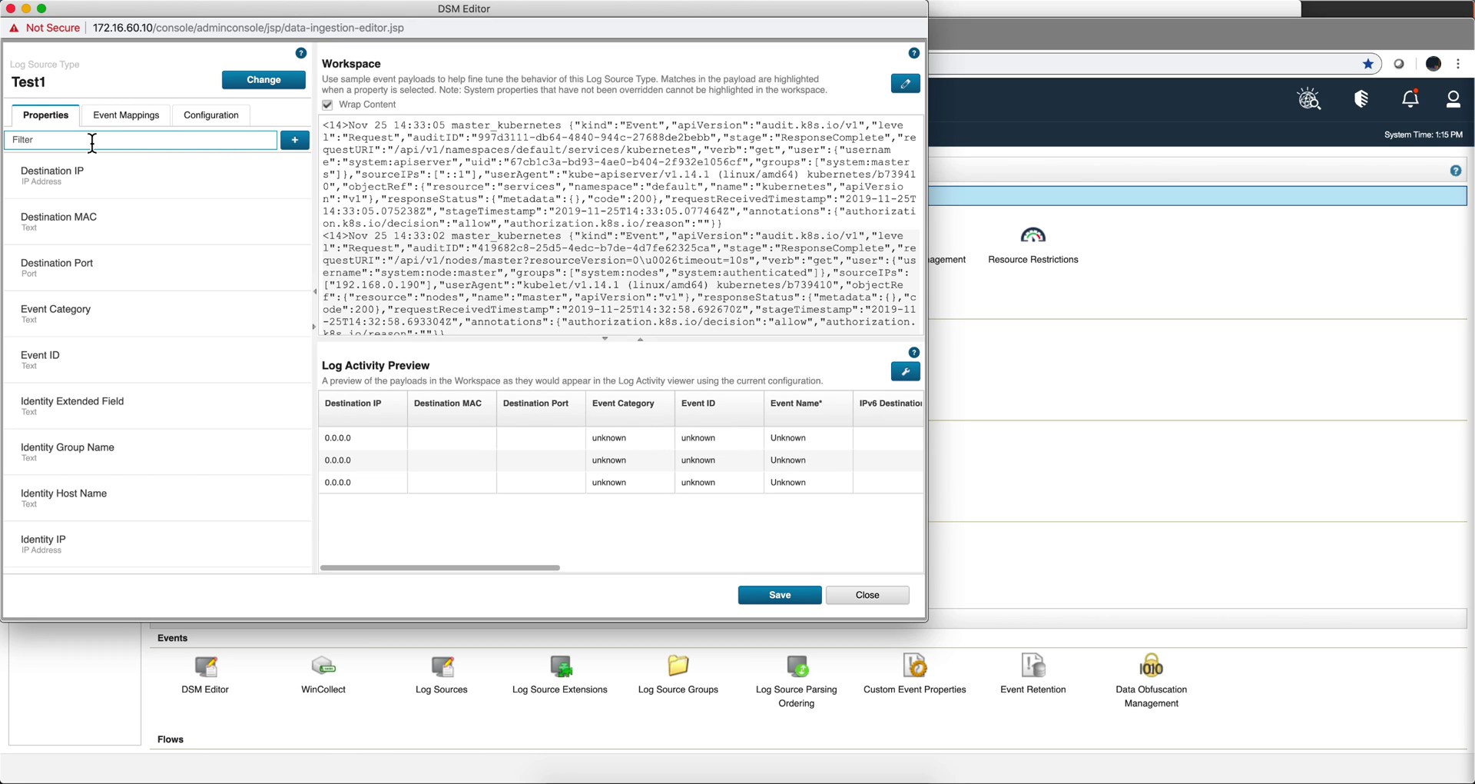
pyautogui.write('user')
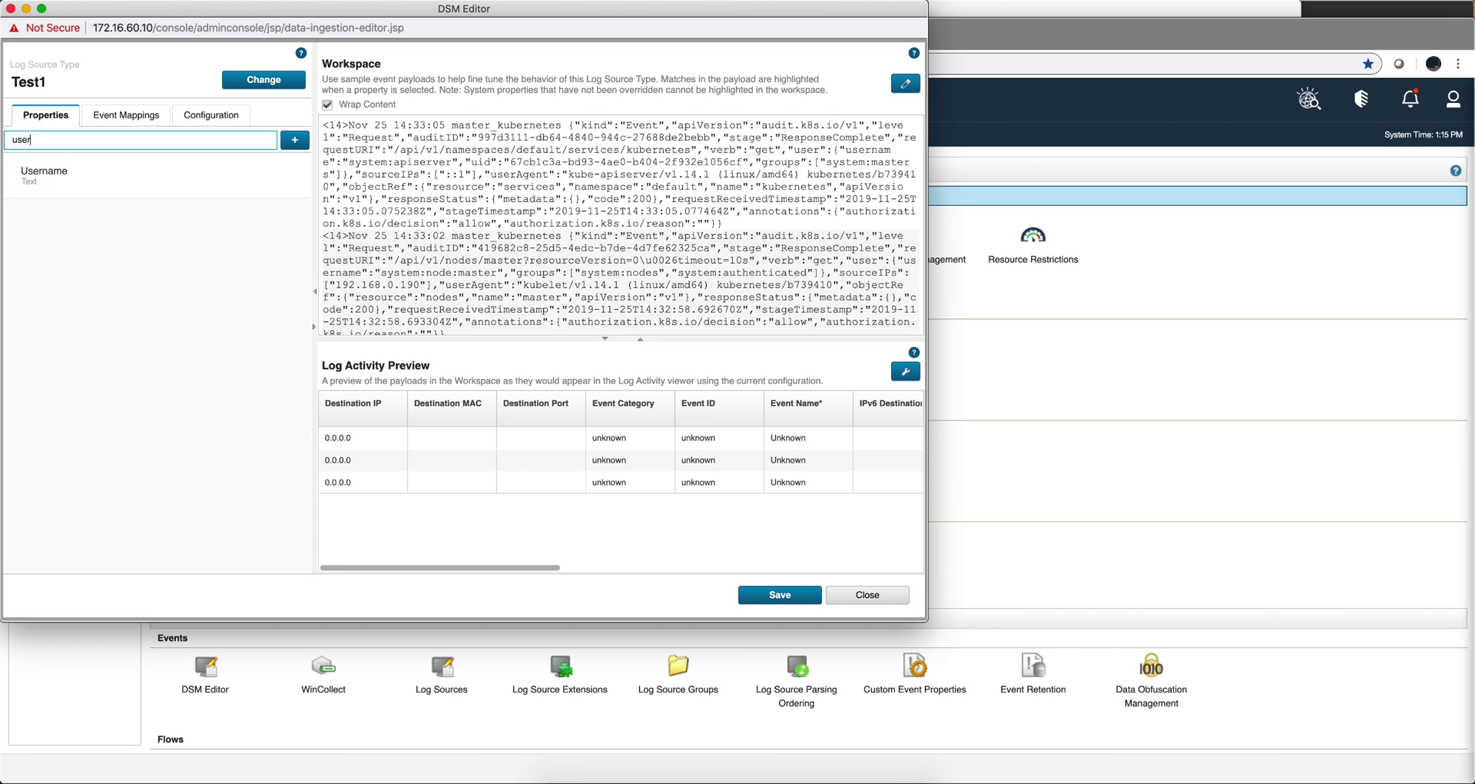
pyautogui.click(67, 192)
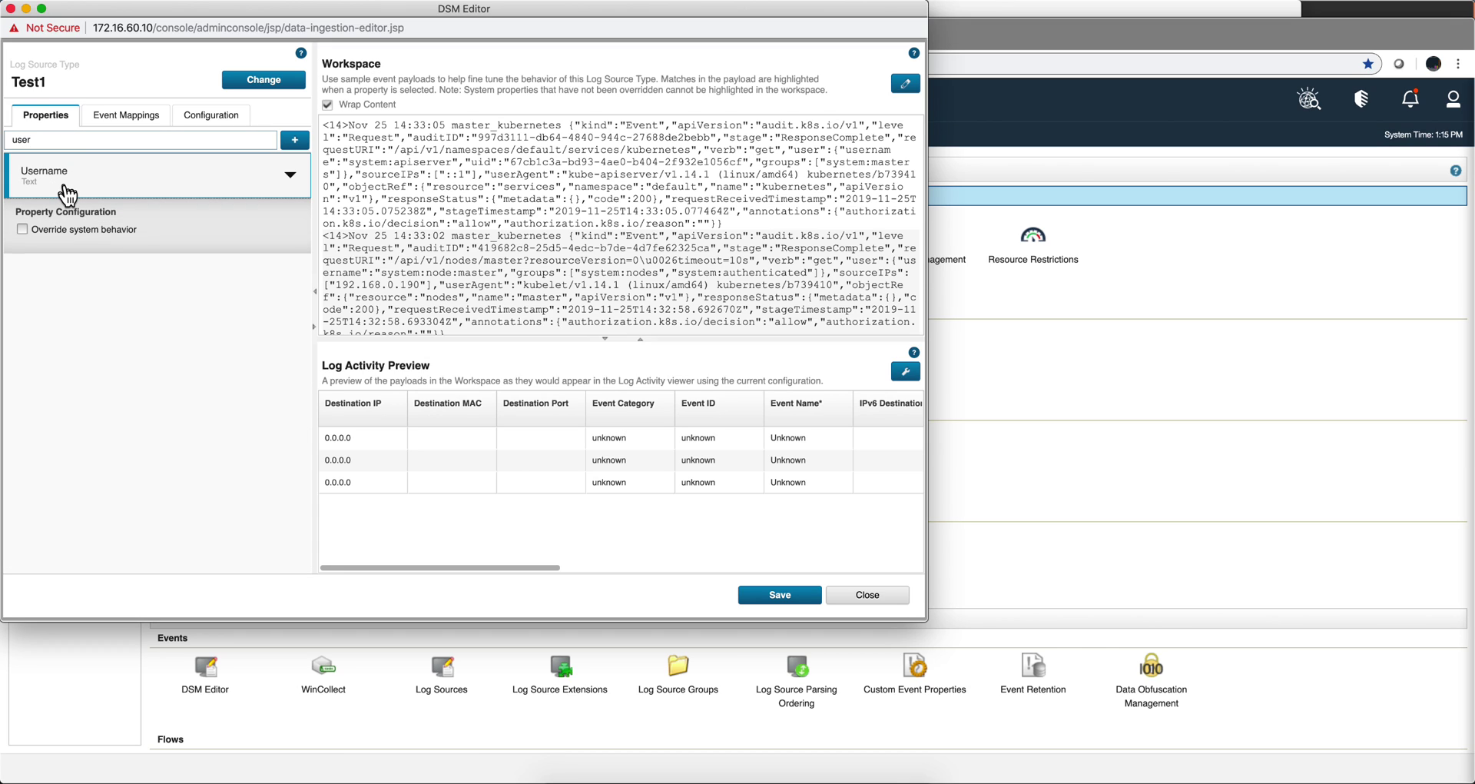
pyautogui.click(25, 229)
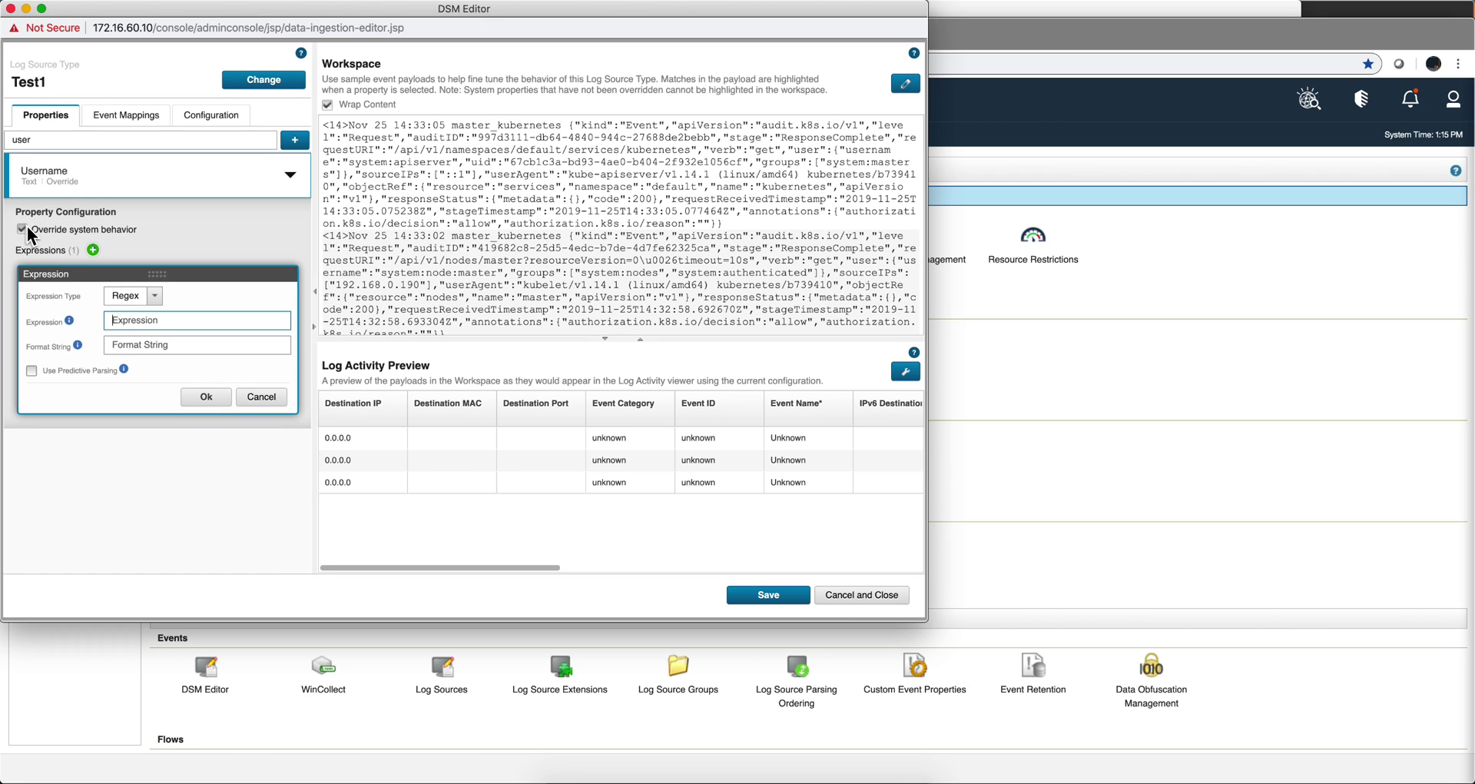
pyautogui.click(157, 299)
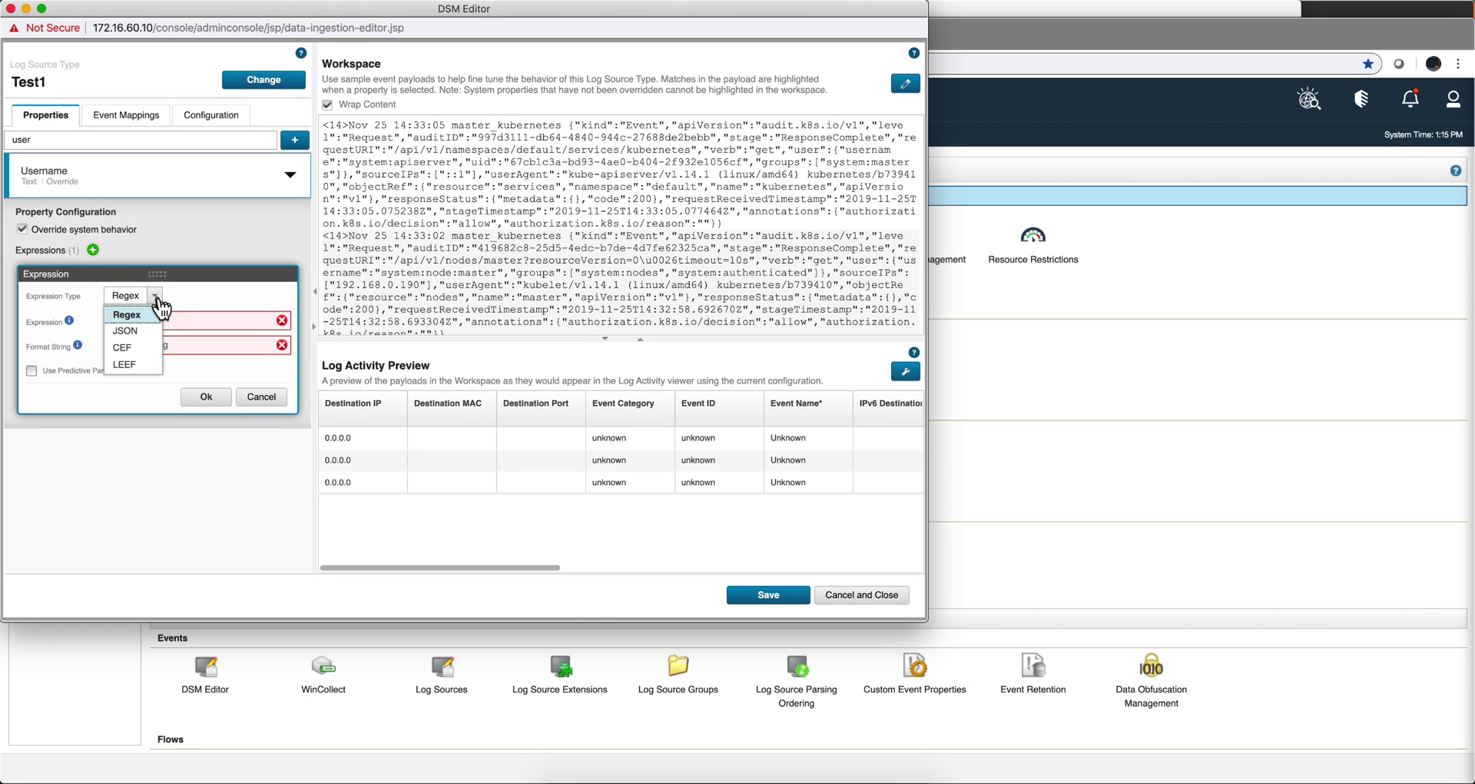
pyautogui.click(127, 331)
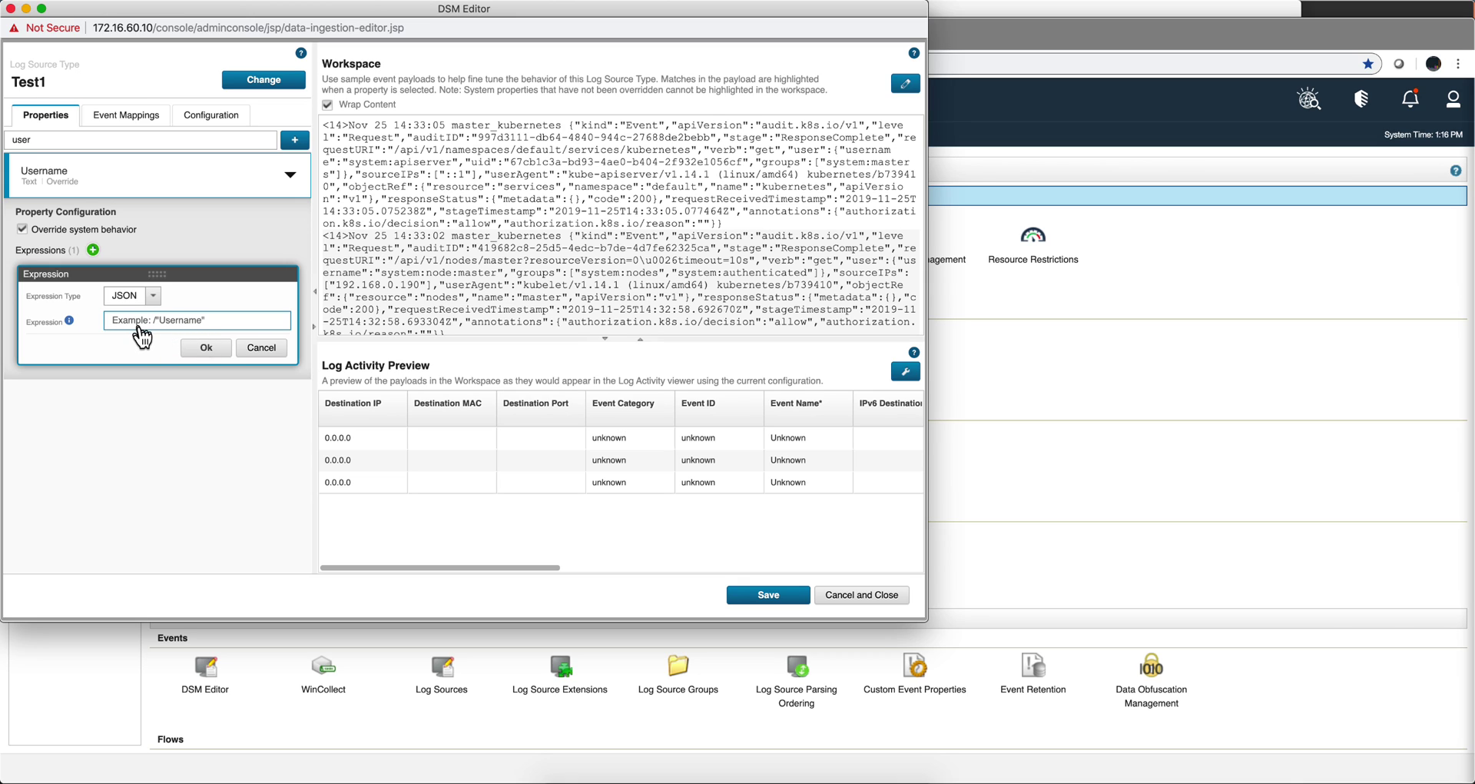
pyautogui.write('"user')
pyautogui.press('BackSpace')
pyautogui.press('BackSpace')
pyautogui.press('BackSpace')
pyautogui.press('BackSpace')
pyautogui.press('BackSpace')
pyautogui.write('/')
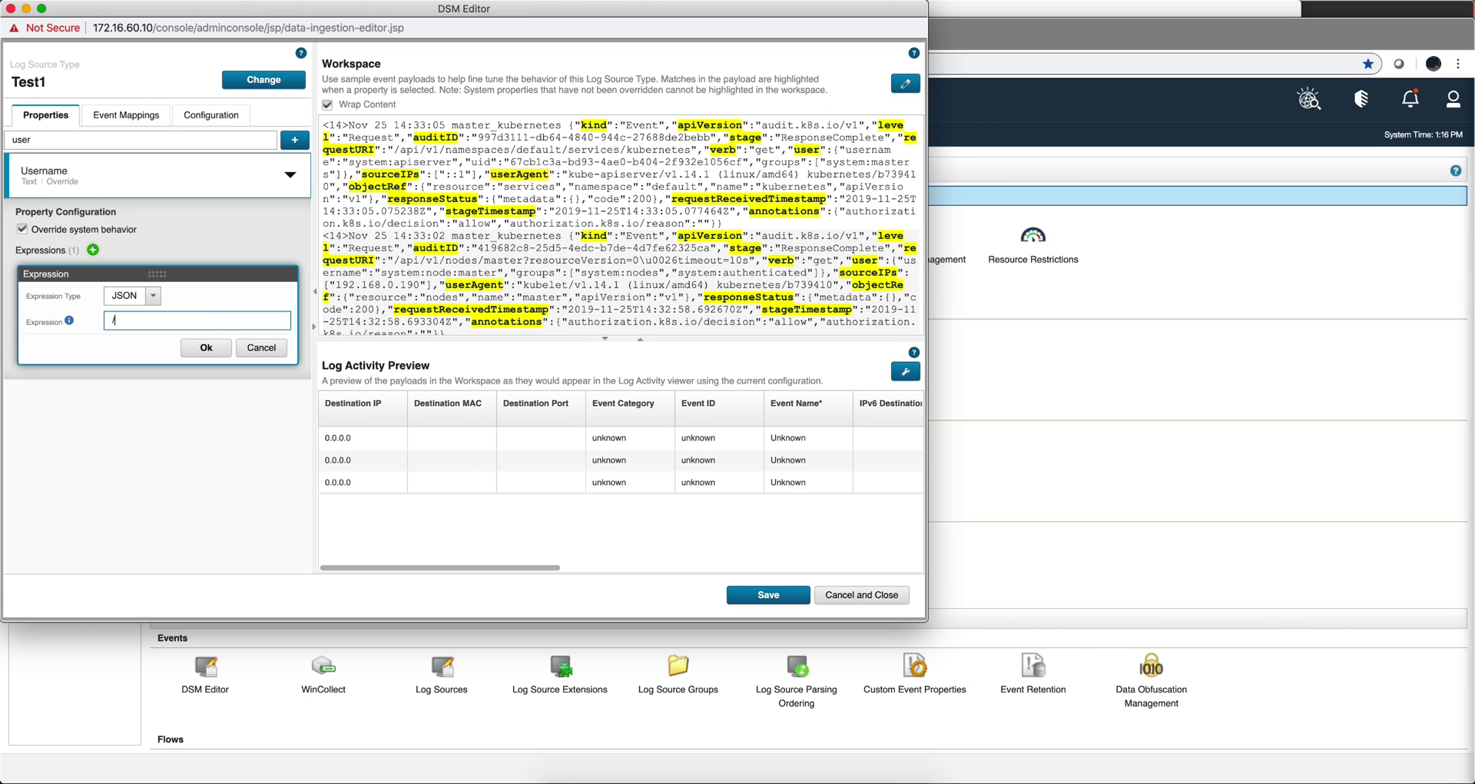
pyautogui.write('"user')
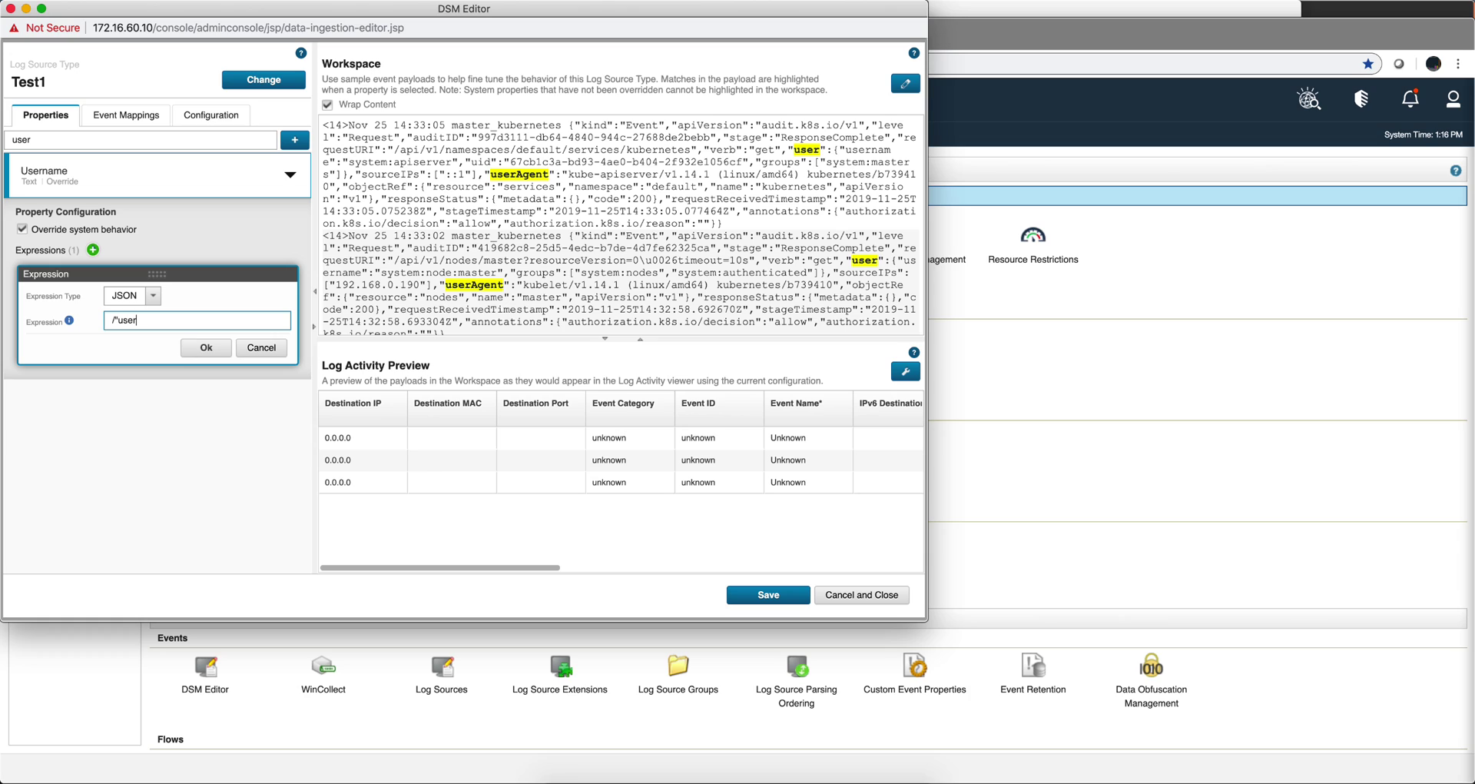
pyautogui.write('"')
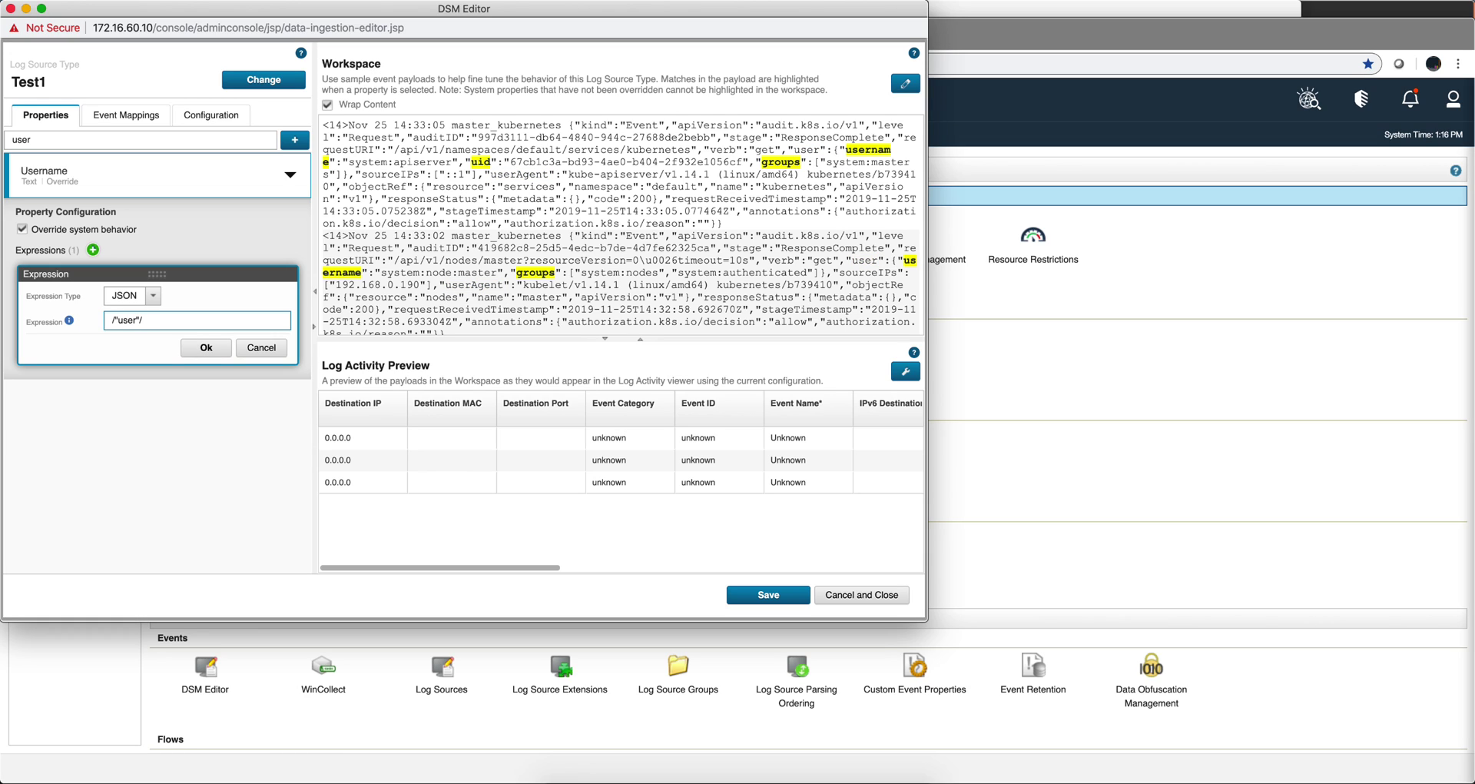
pyautogui.write('/"username')
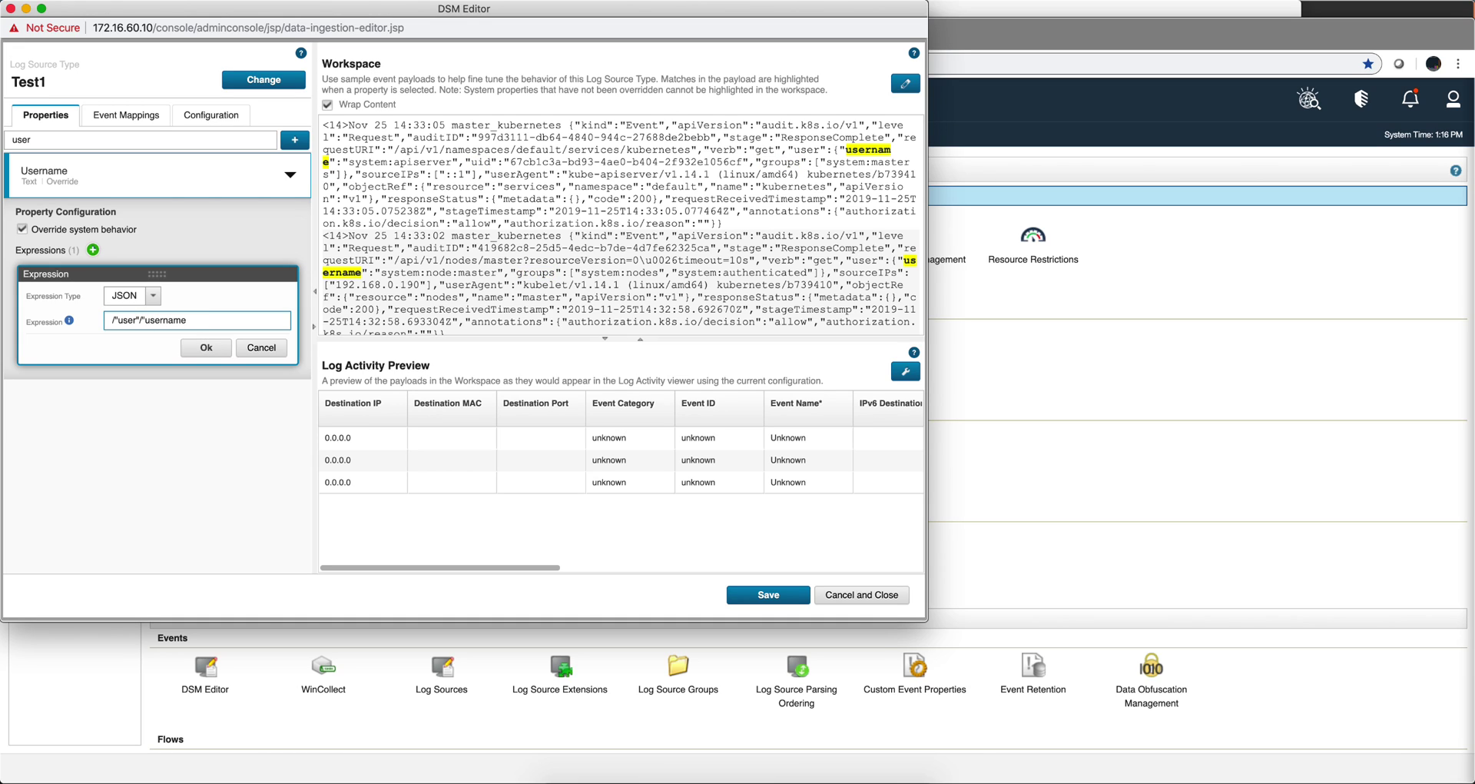
pyautogui.write('"')
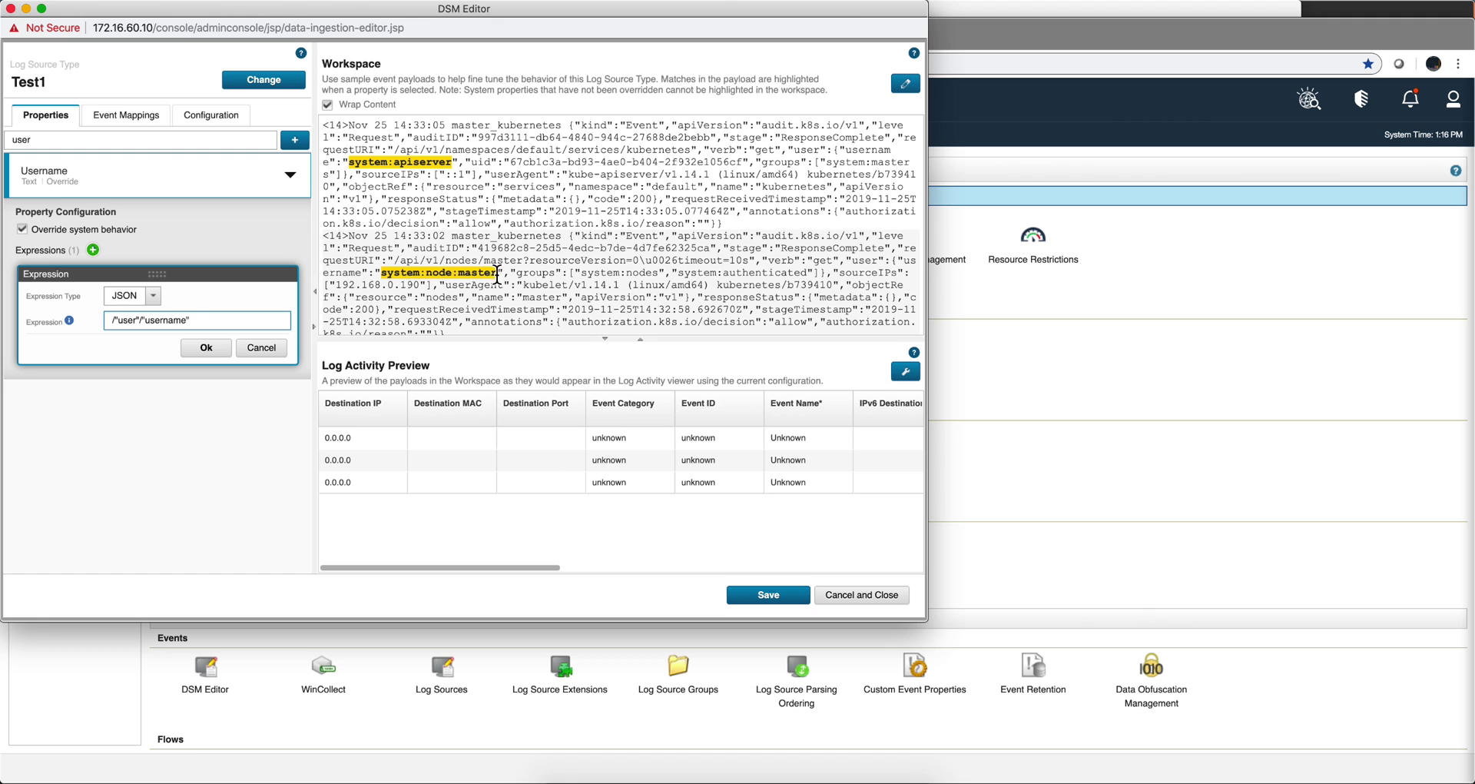
pyautogui.scroll(1, 537, 262)
pyautogui.scroll(-5, 537, 263)
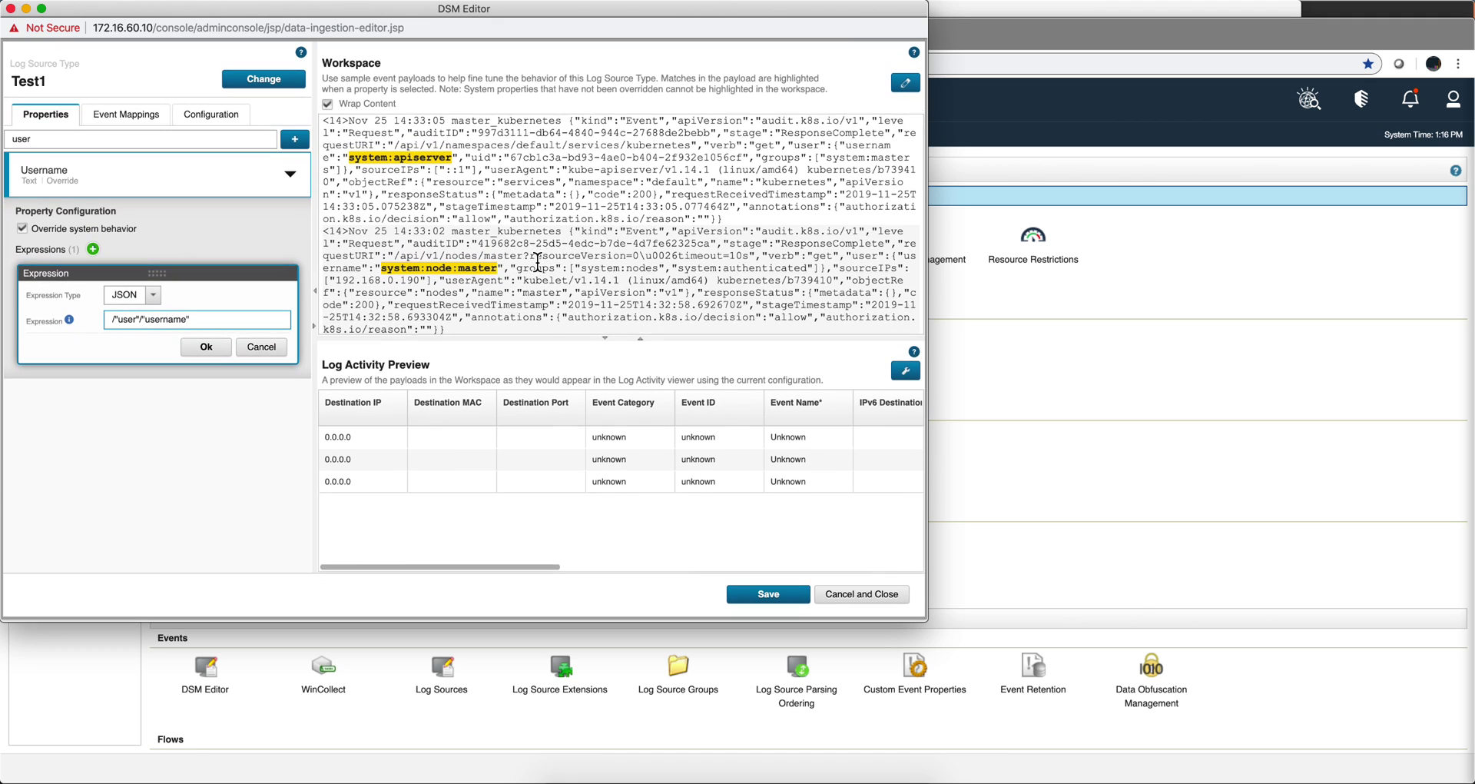
pyautogui.scroll(1, 537, 263)
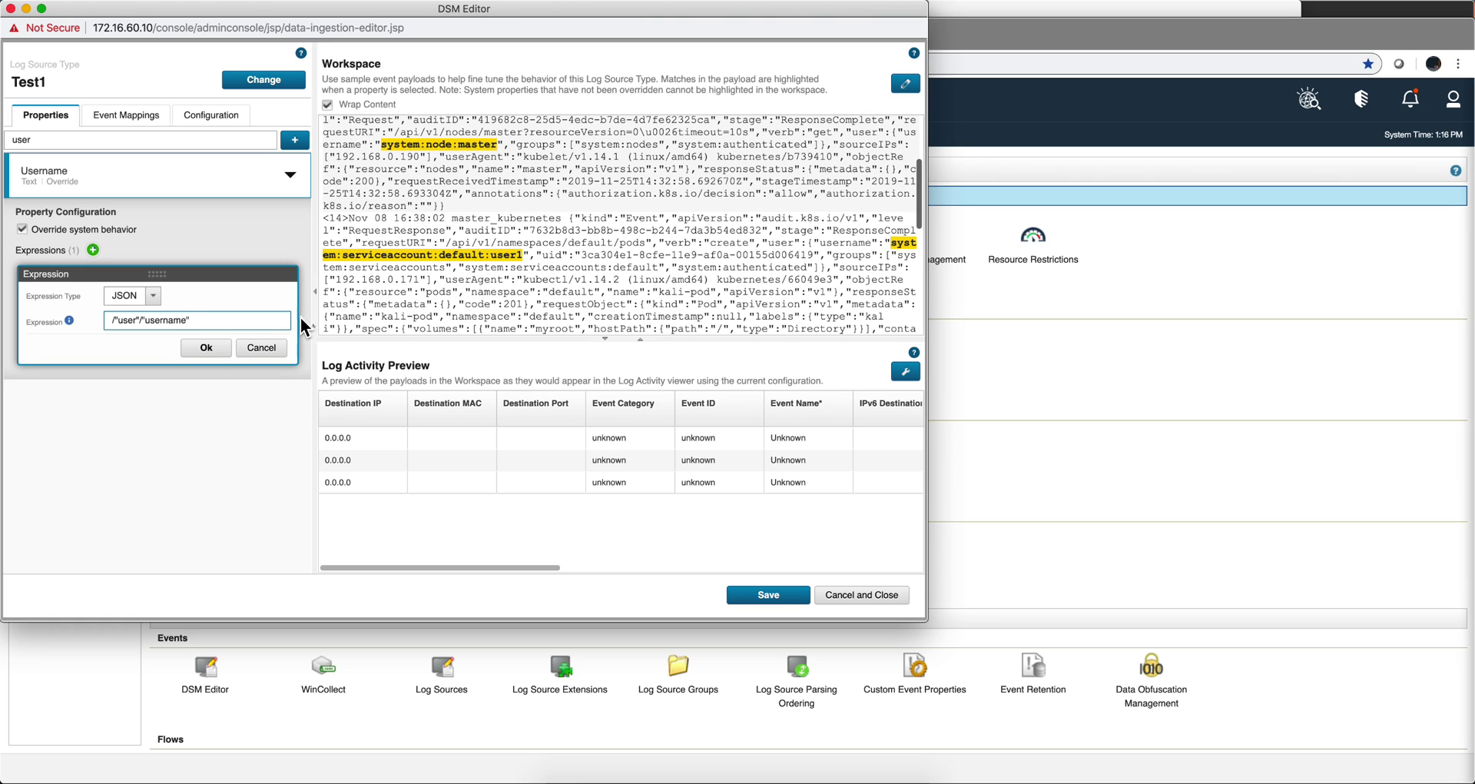
# Confirm the Username expression, save Test1, and scroll the preview to the Username column.
pyautogui.click(214, 350)
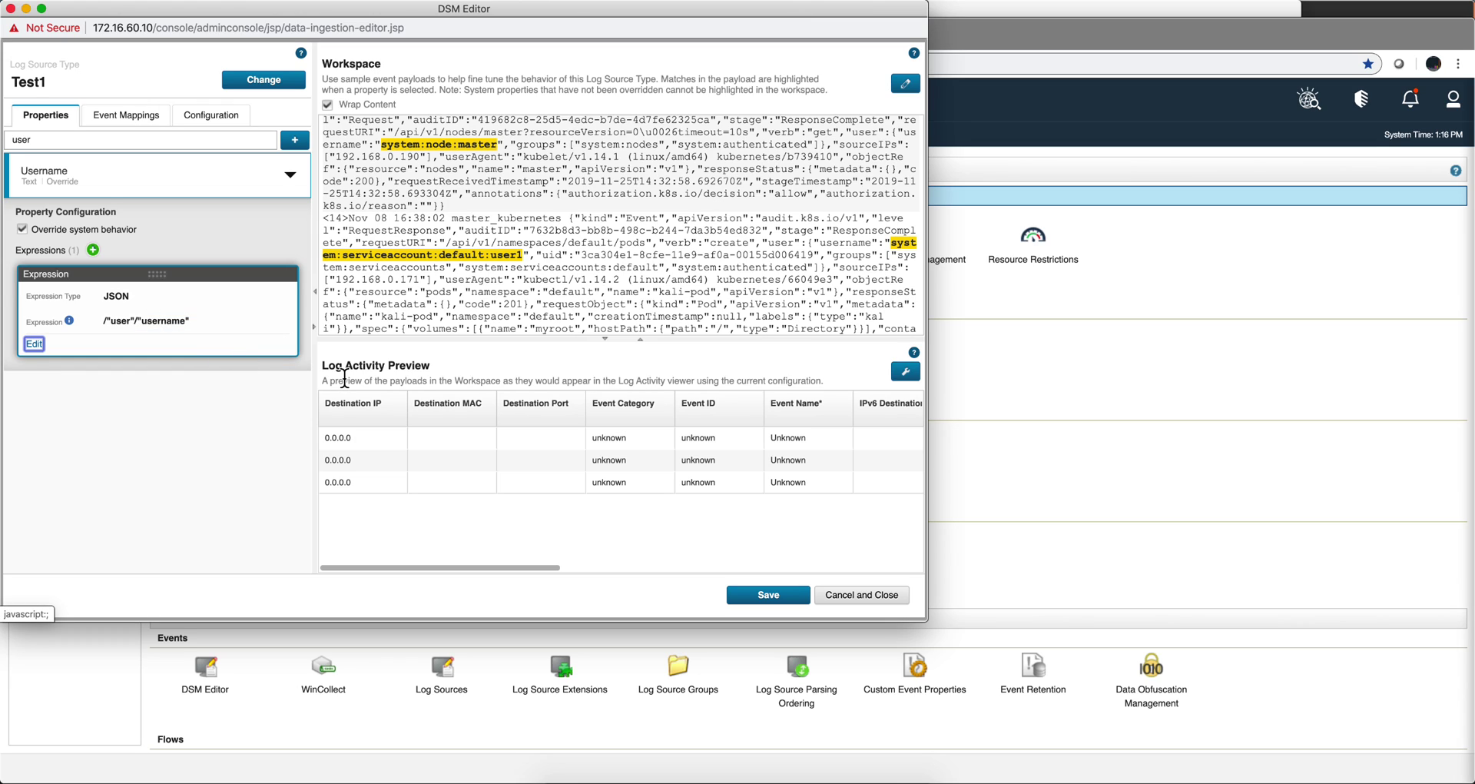
pyautogui.click(771, 595)
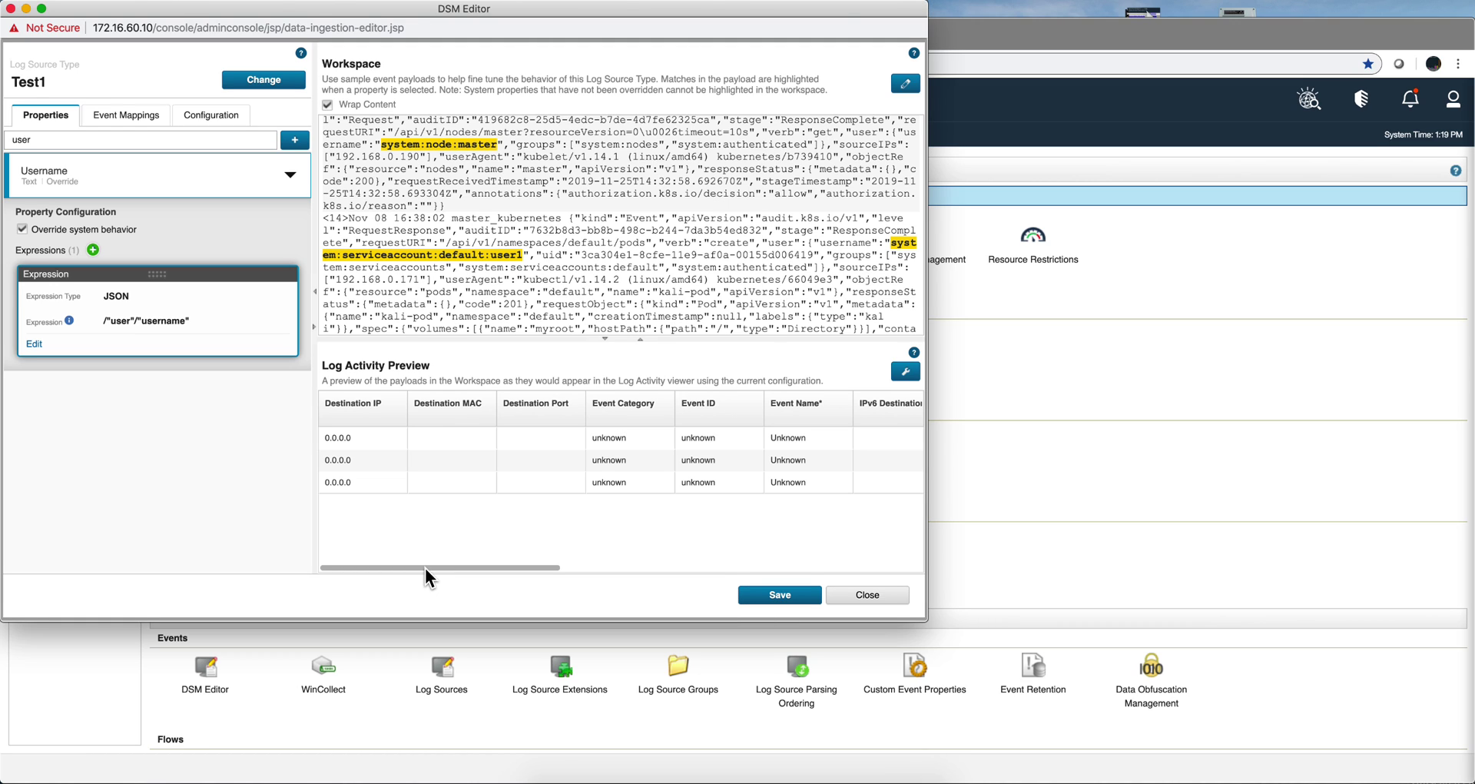
pyautogui.moveTo(426, 569); pyautogui.dragTo(840, 570)
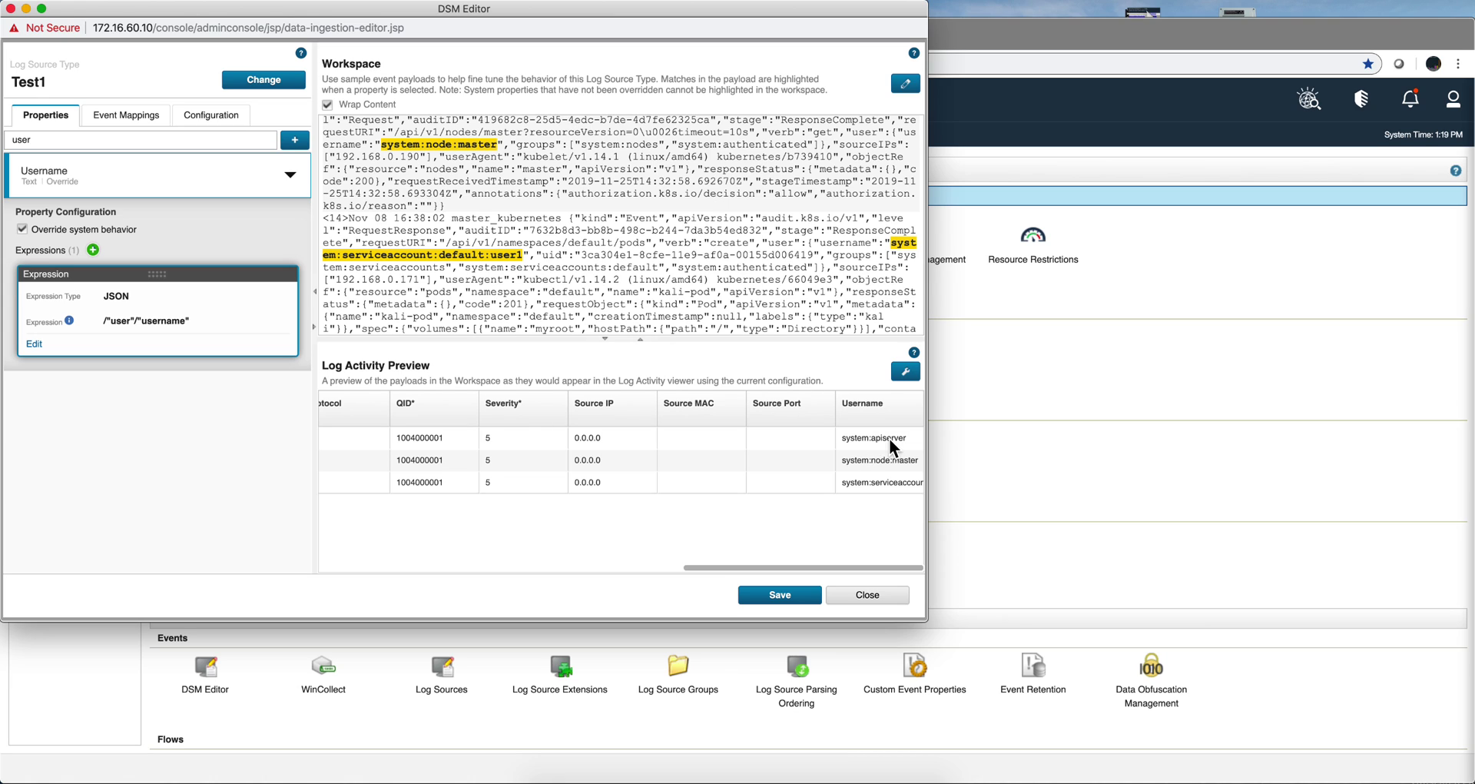
# Show only Event Name, Event ID, Event Category and Username columns in the preview.
pyautogui.click(906, 377)
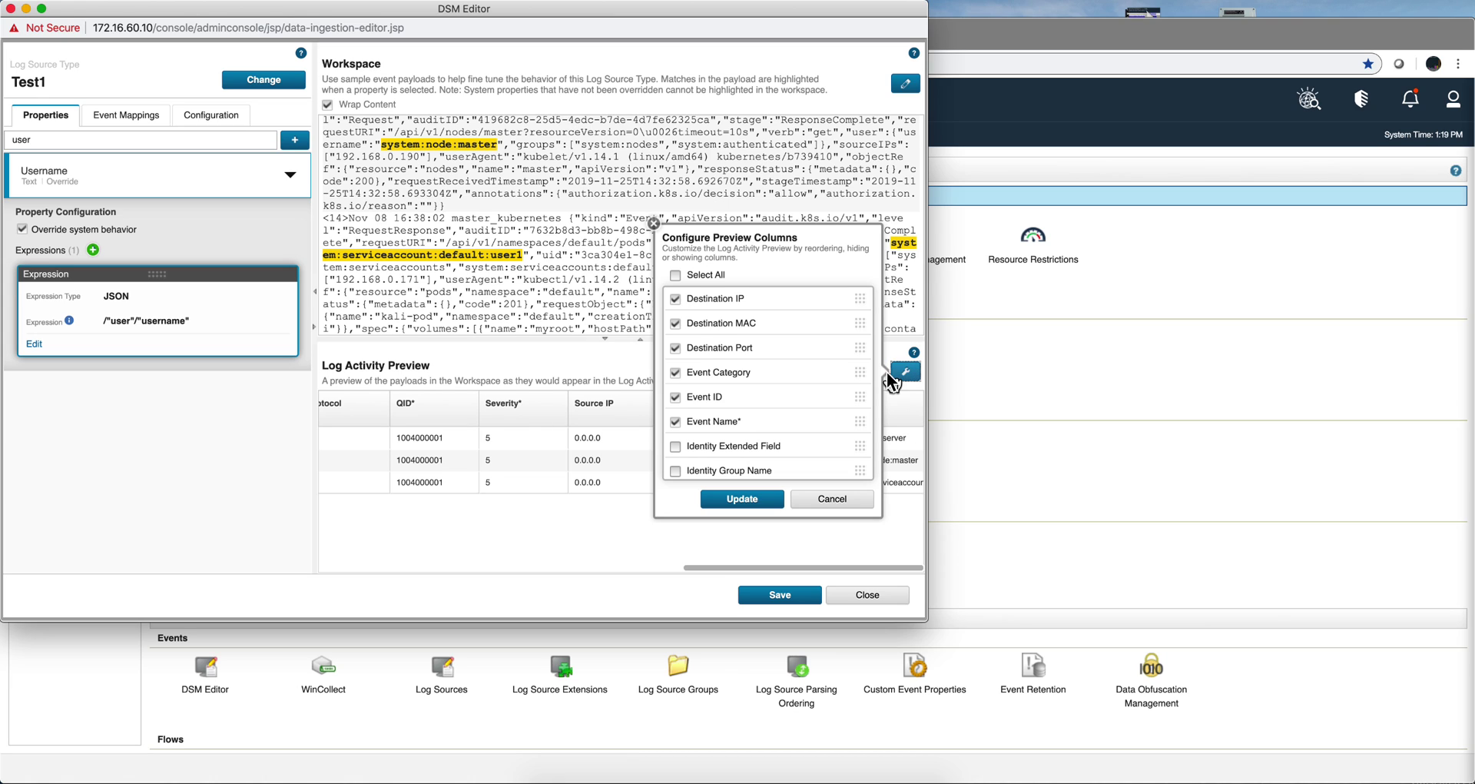
pyautogui.click(676, 275)
pyautogui.click(676, 274)
pyautogui.click(676, 422)
pyautogui.click(679, 398)
pyautogui.click(676, 373)
pyautogui.scroll(-1, 753, 411)
pyautogui.scroll(-10, 755, 411)
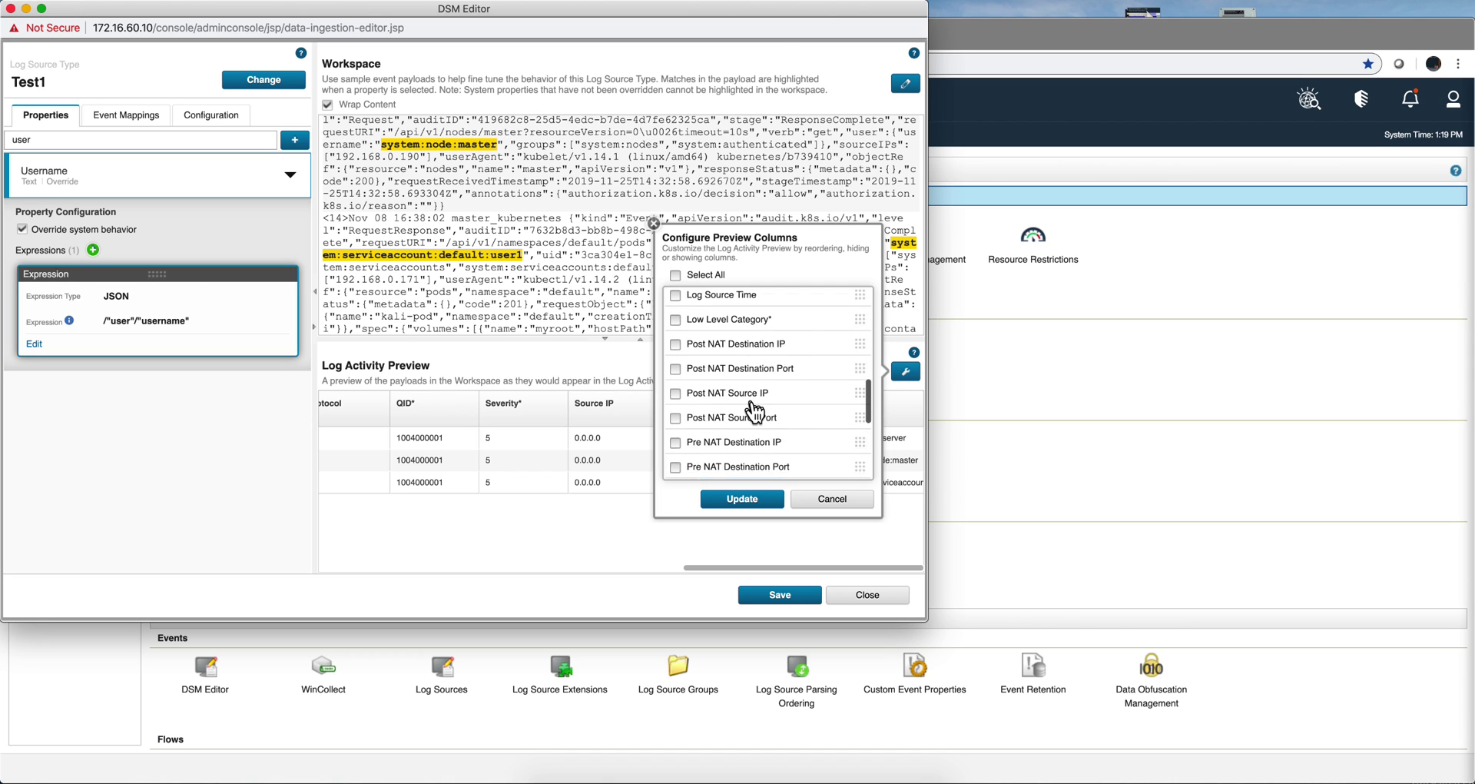
pyautogui.scroll(-5, 755, 411)
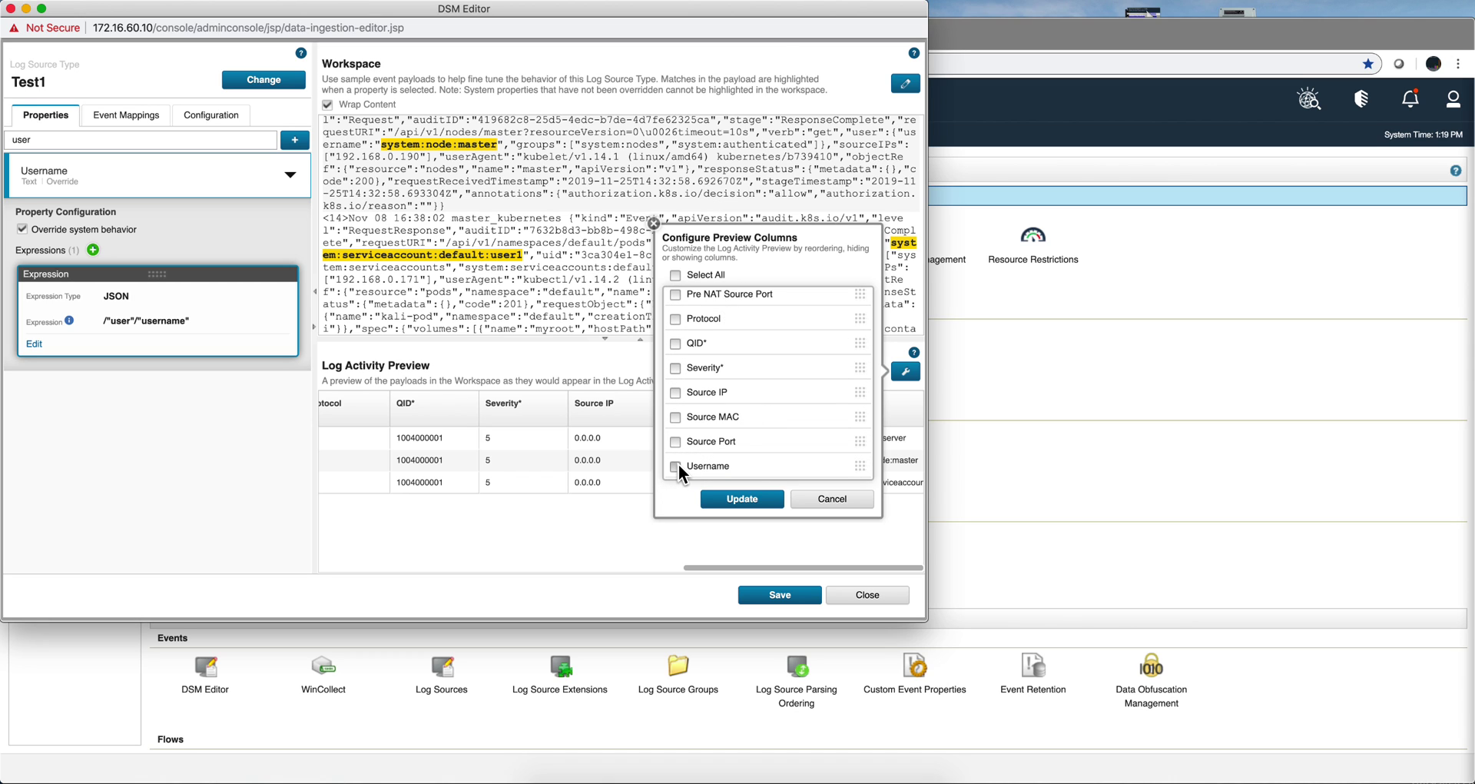
pyautogui.click(676, 466)
pyautogui.click(742, 499)
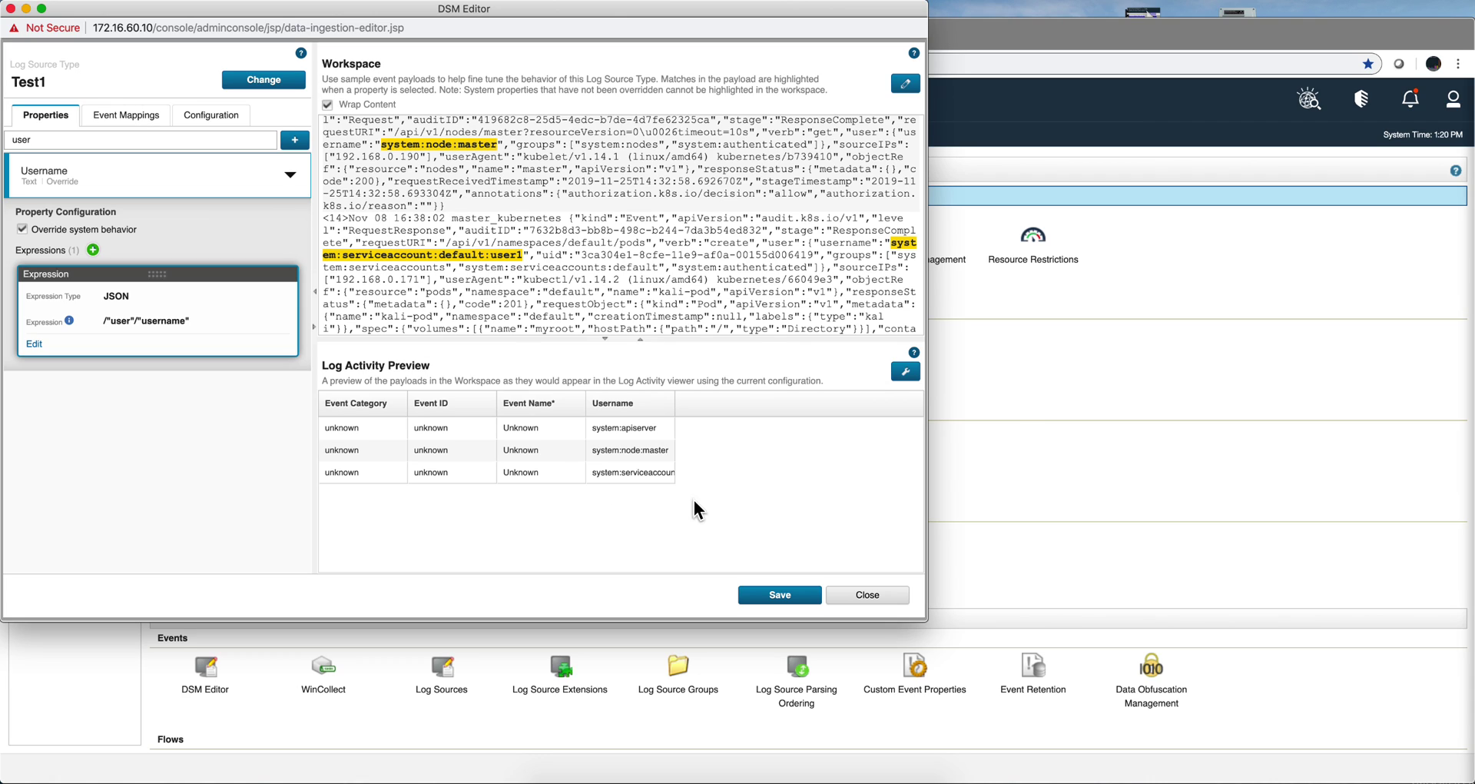
# Add the Source IP column to the Log Activity Preview.
pyautogui.click(905, 373)
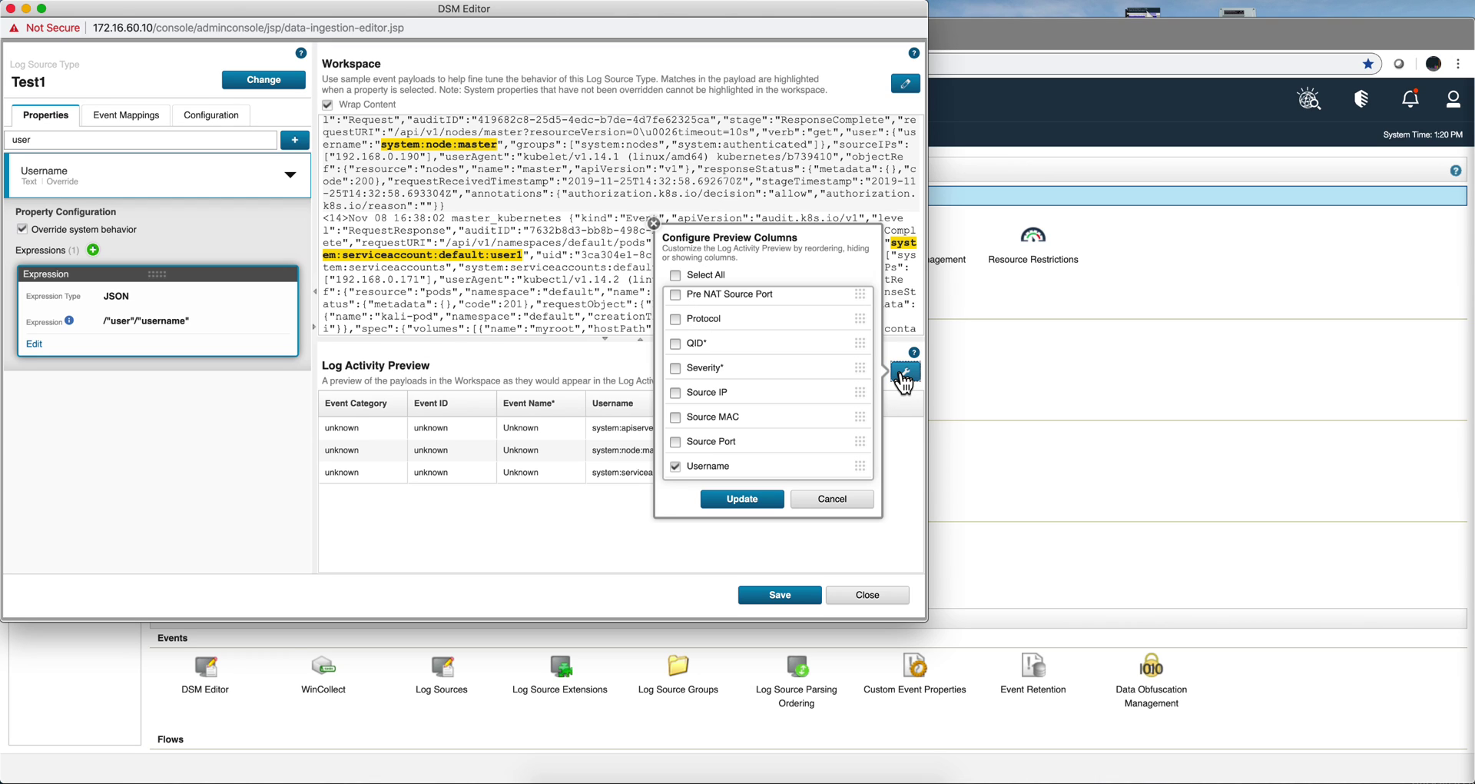
pyautogui.click(675, 392)
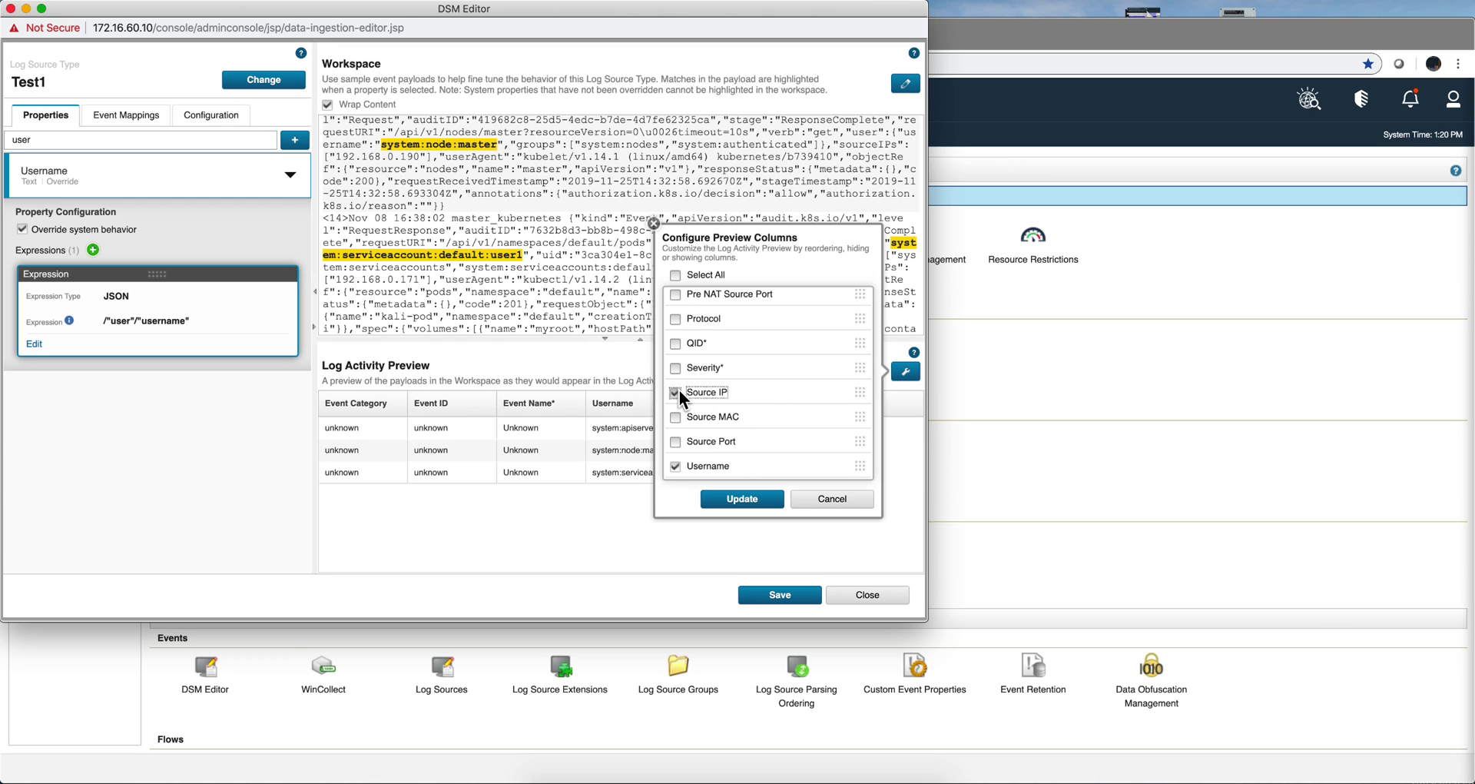
pyautogui.click(743, 498)
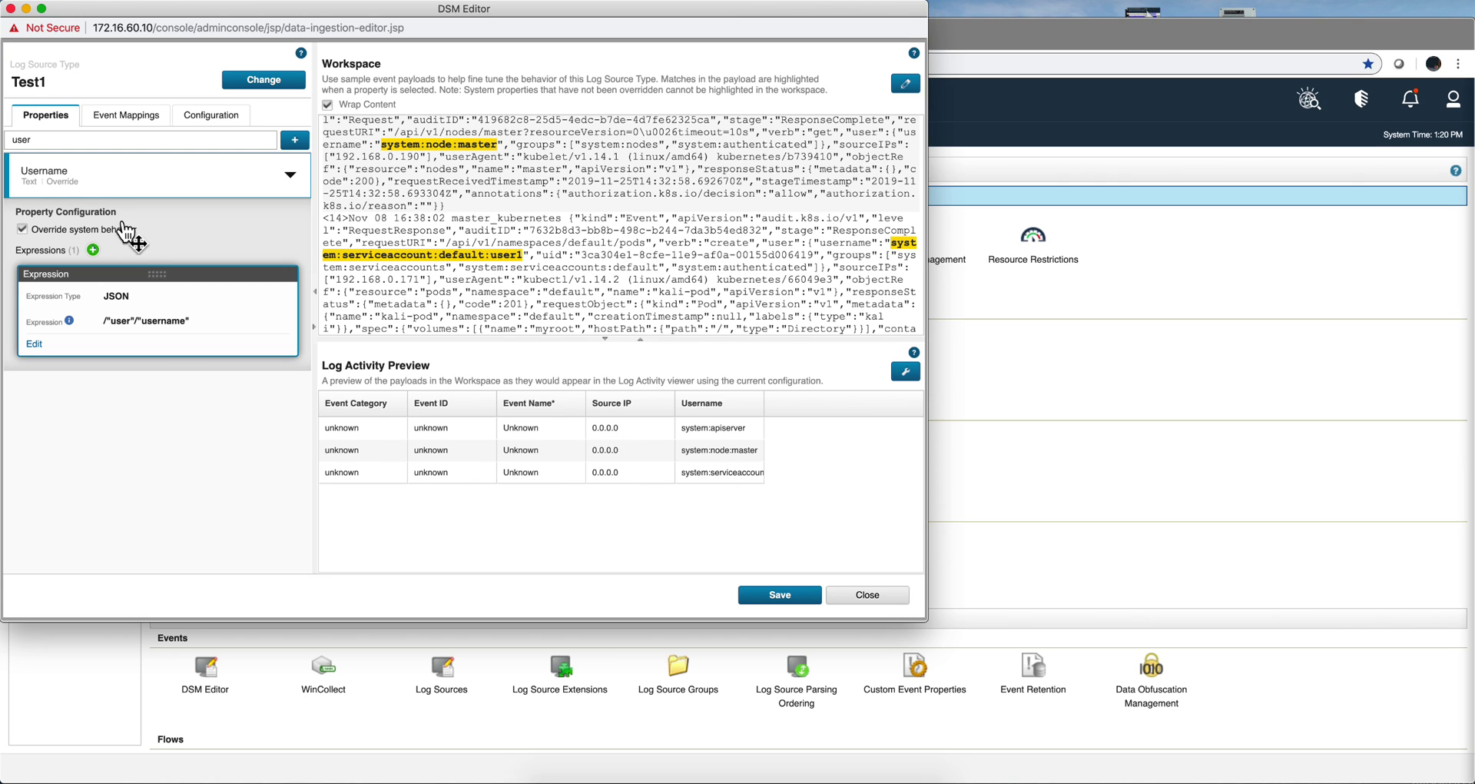
# Override Source IP with JSON expression /"sourceIPs"[0].
pyautogui.moveTo(46, 139); pyautogui.dragTo(4, 139)
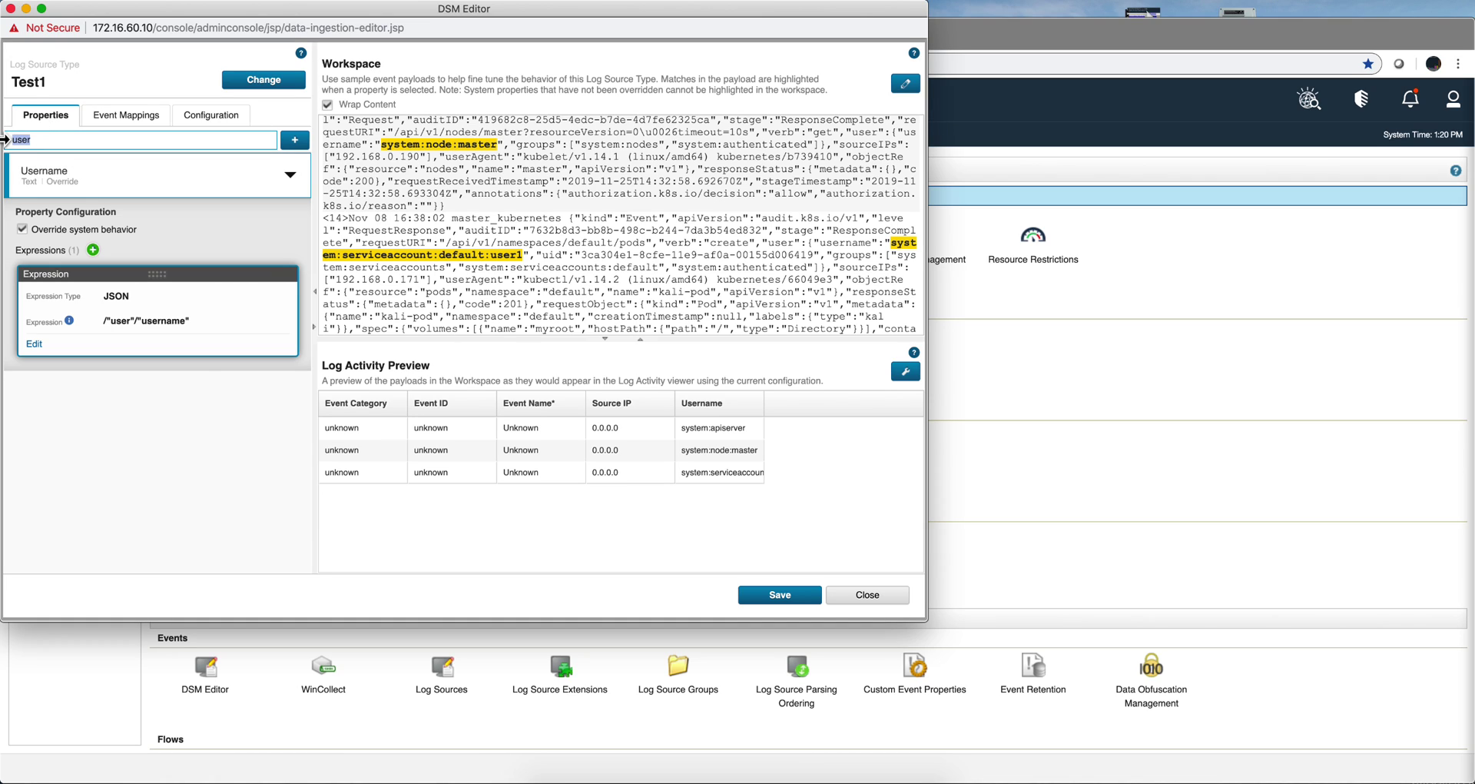
pyautogui.write('source')
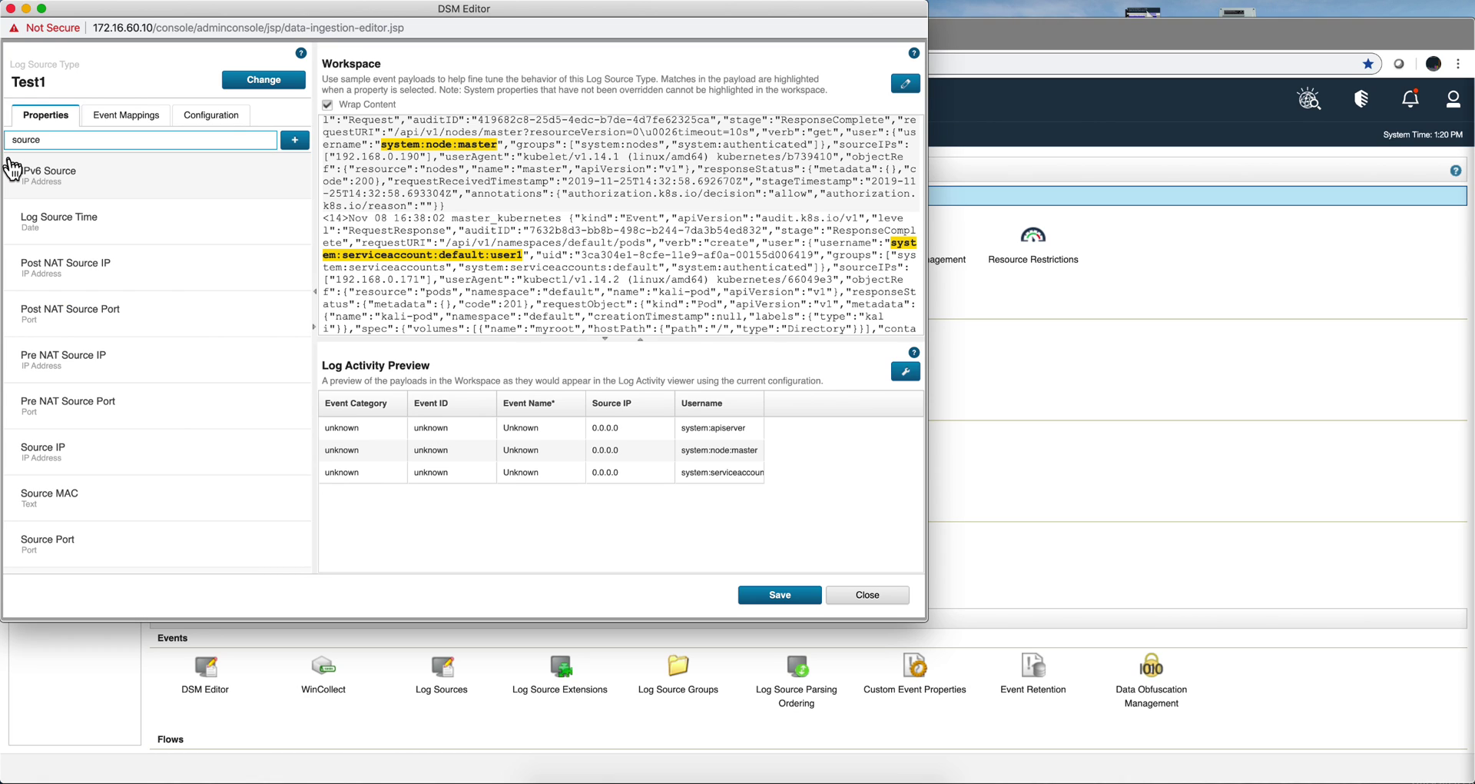
pyautogui.click(54, 451)
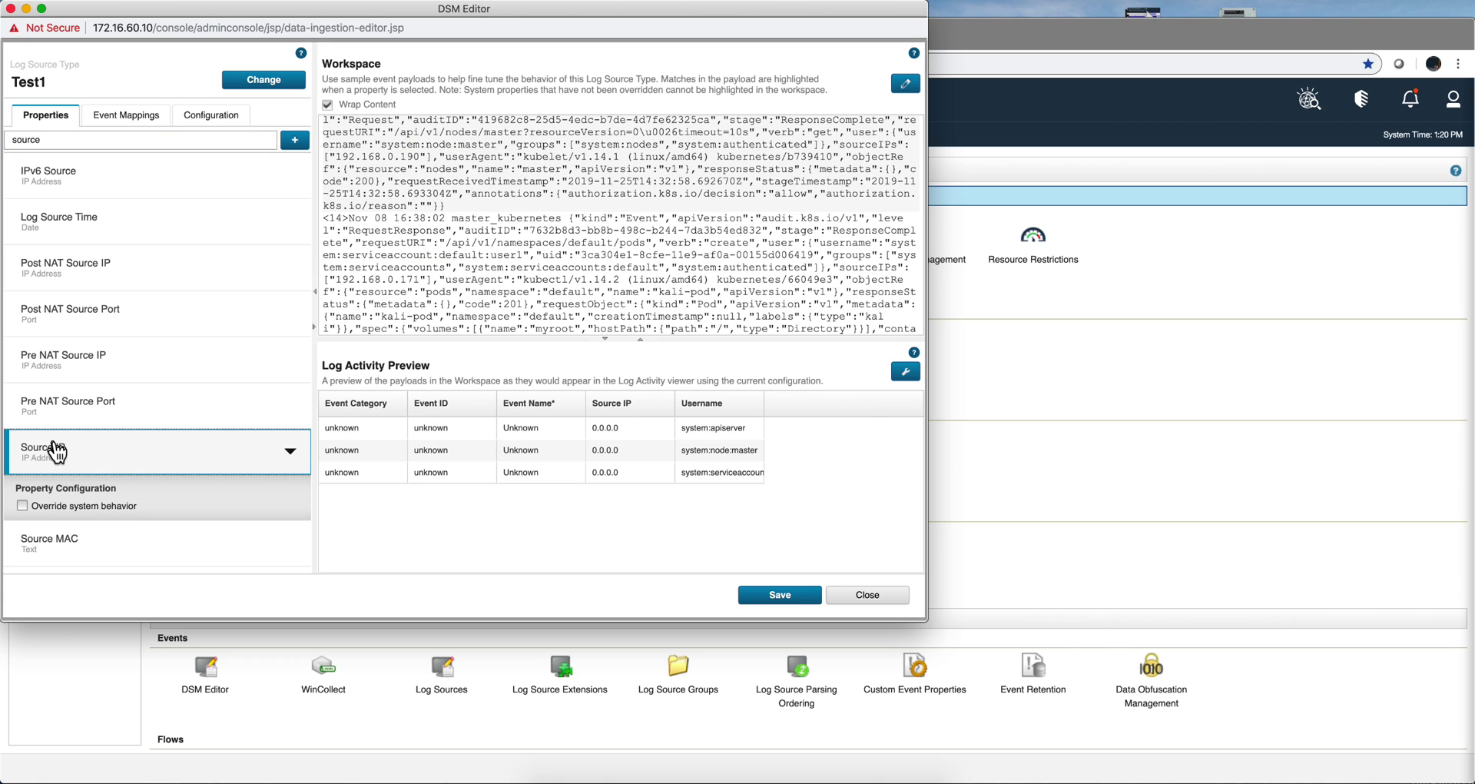
pyautogui.click(22, 505)
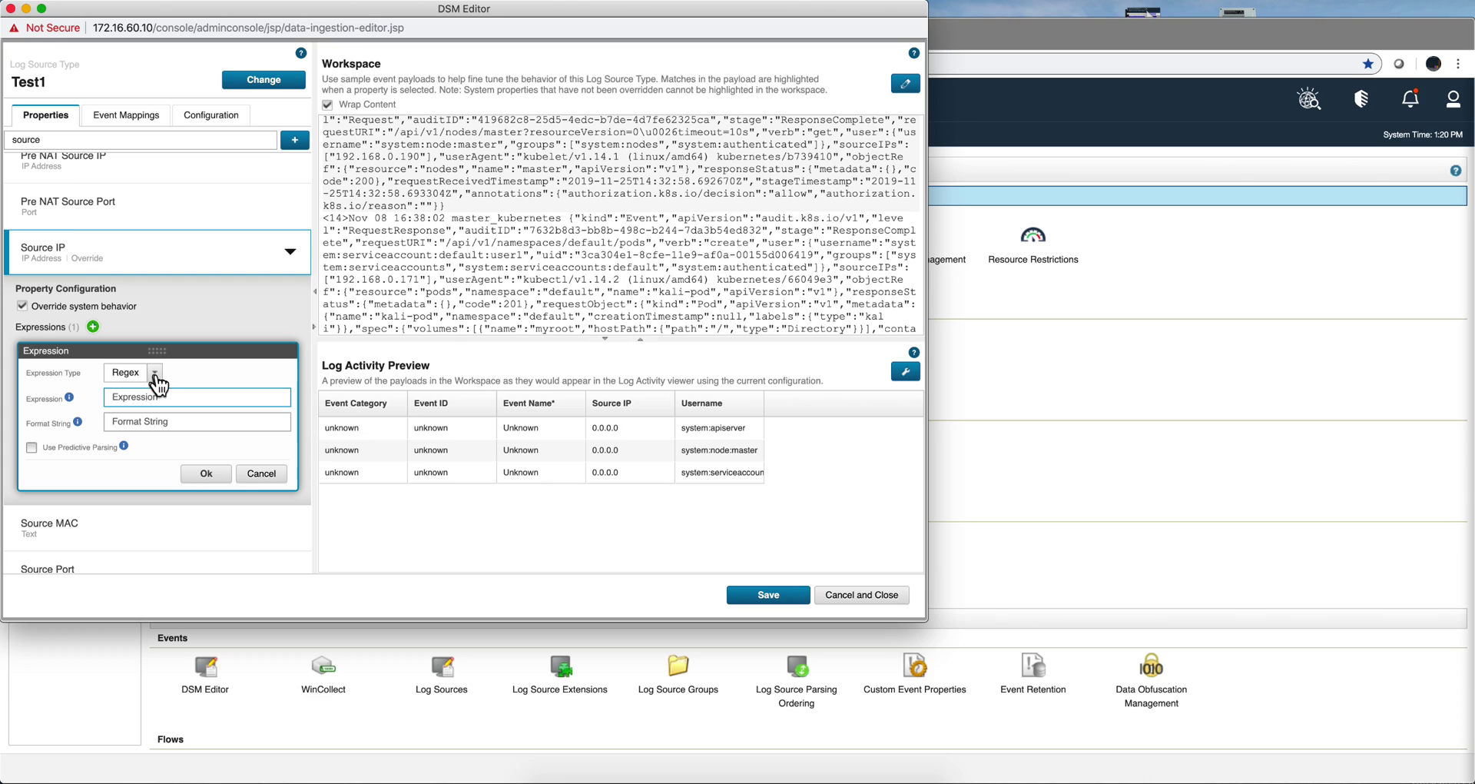
pyautogui.hotkey('shift', 'Tab')
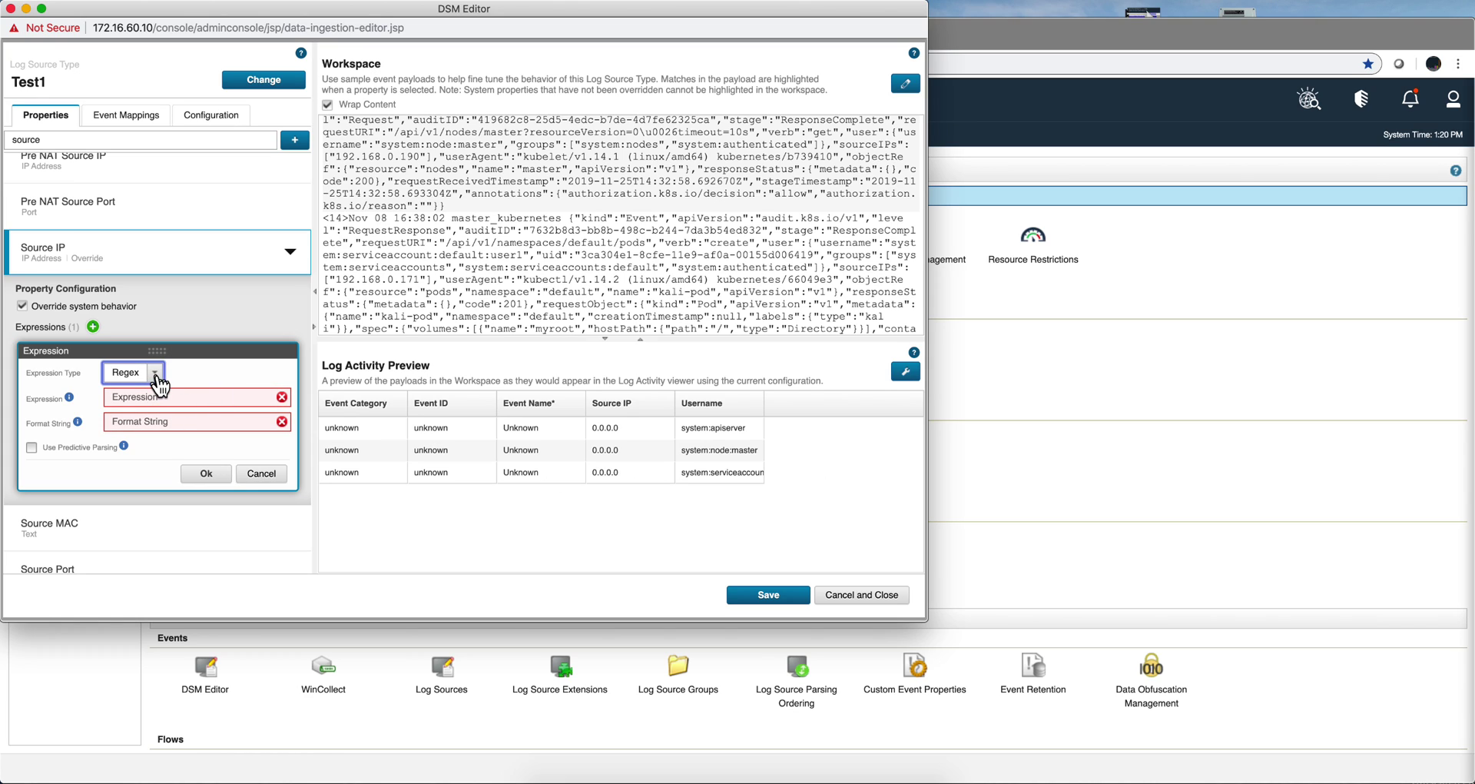
pyautogui.click(154, 375)
pyautogui.click(126, 407)
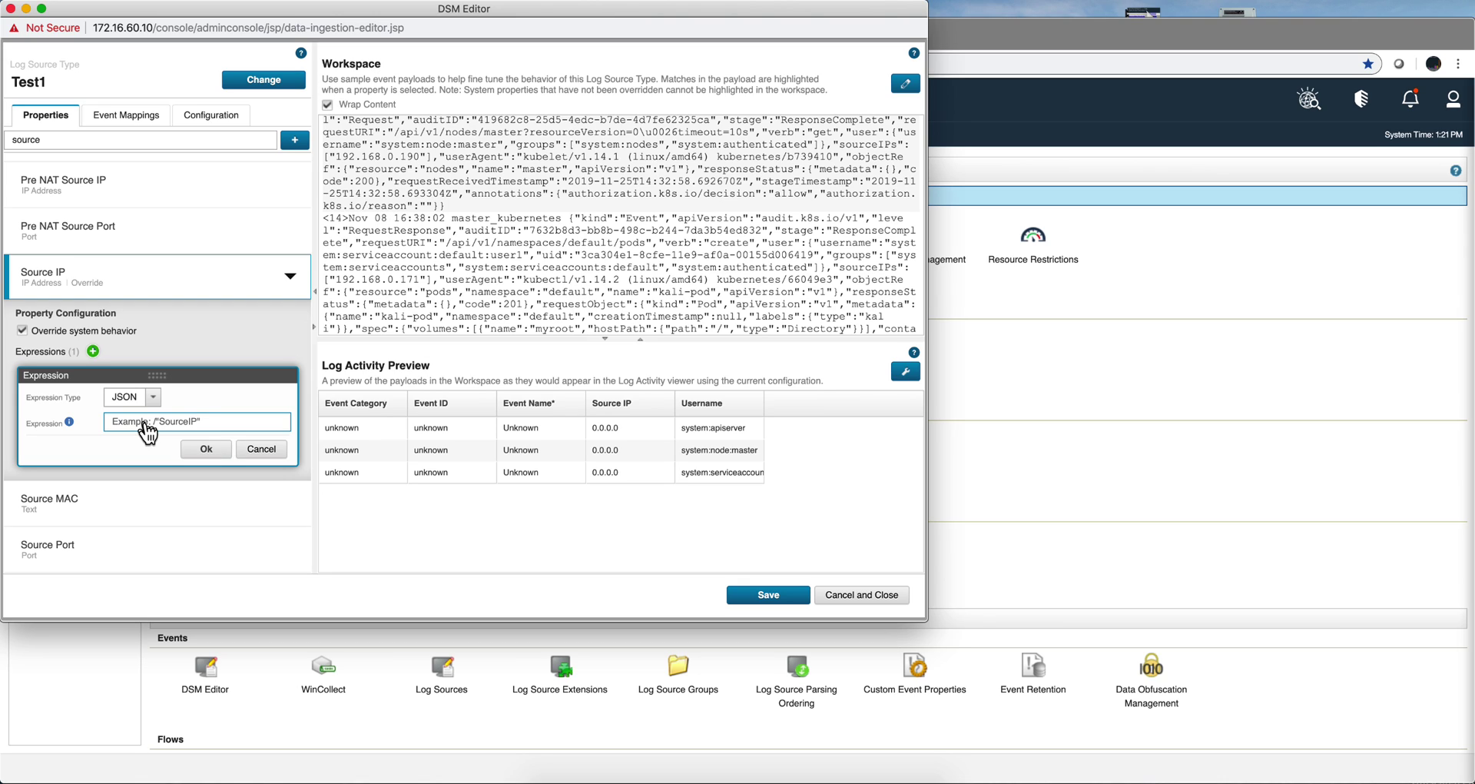
pyautogui.write('/')
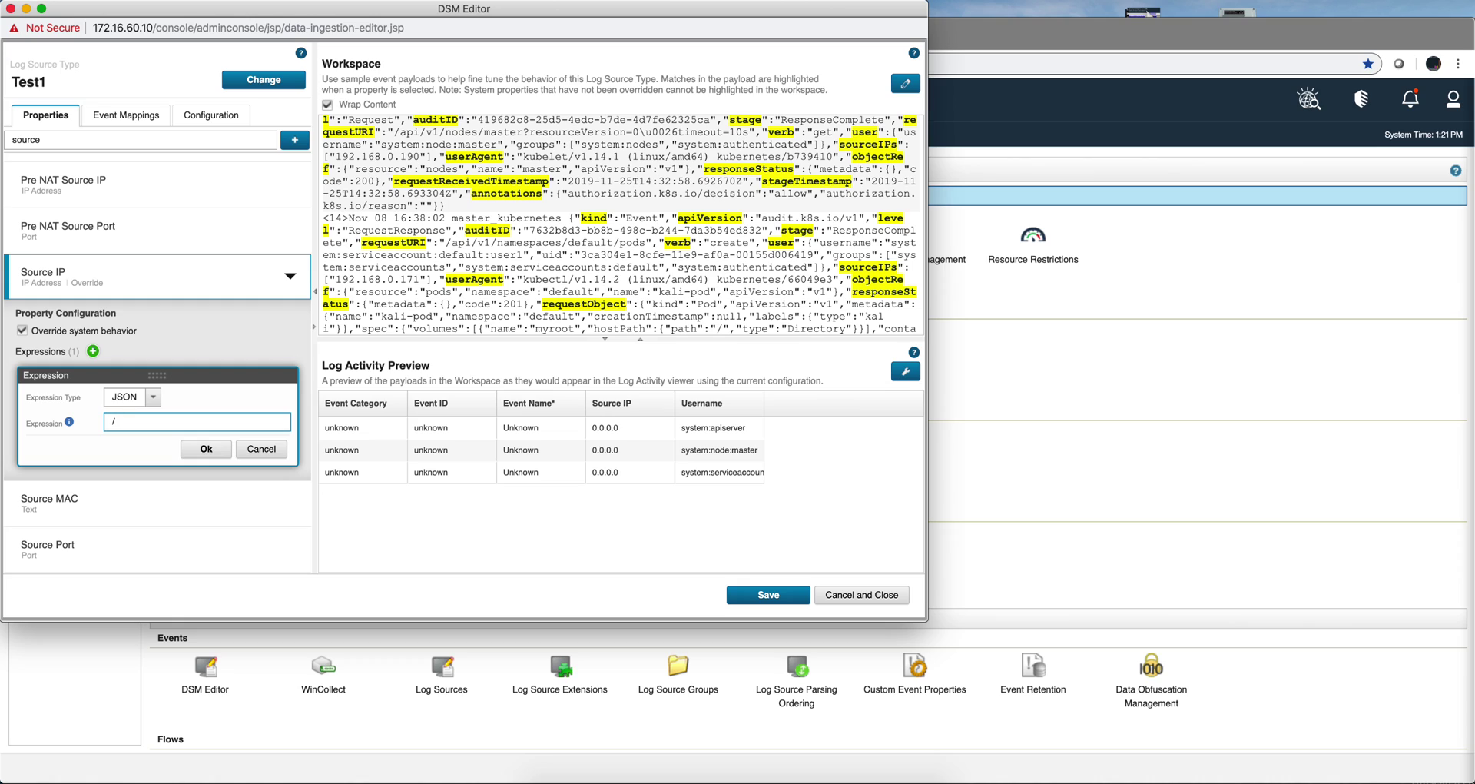
pyautogui.write('"source')
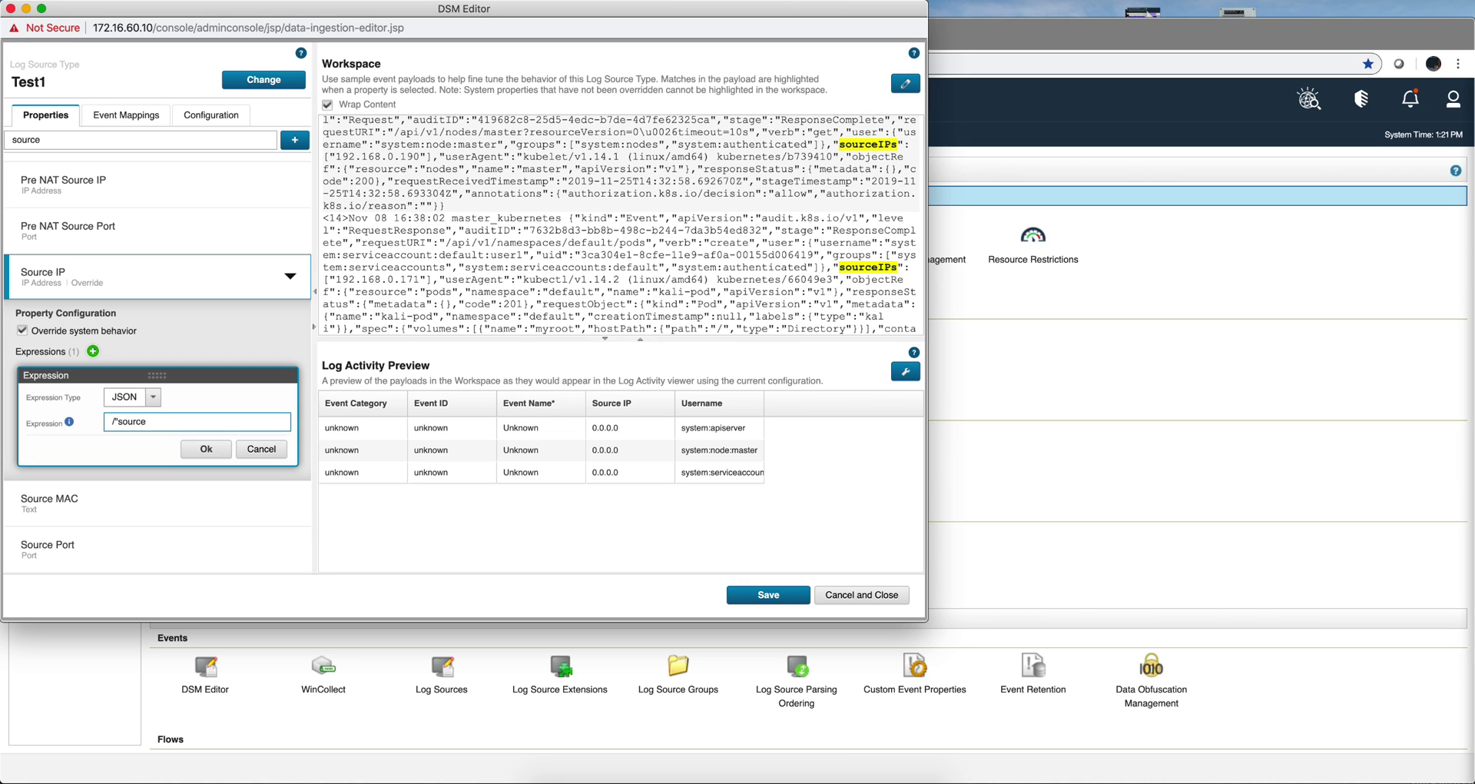
pyautogui.write('IPs"[')
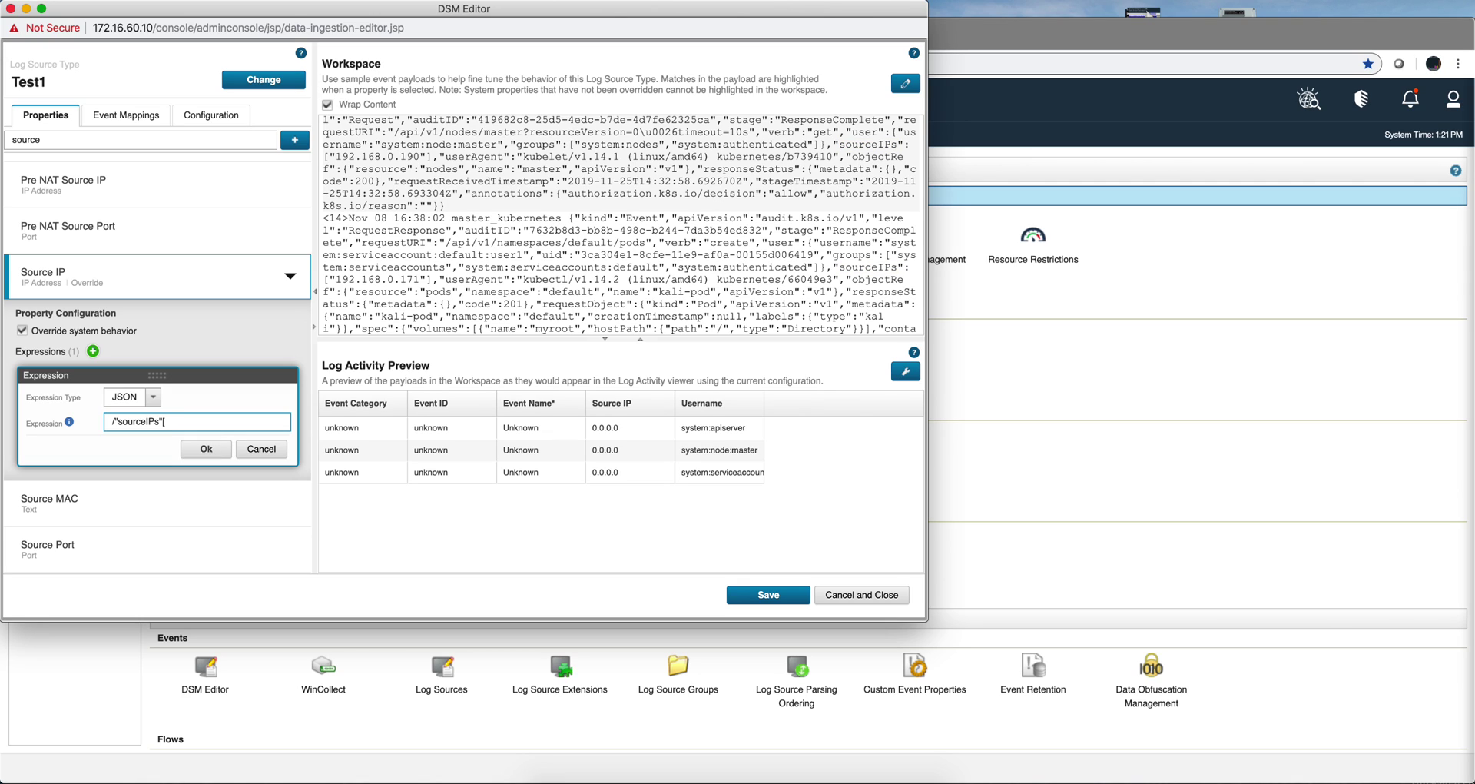
pyautogui.write('0]')
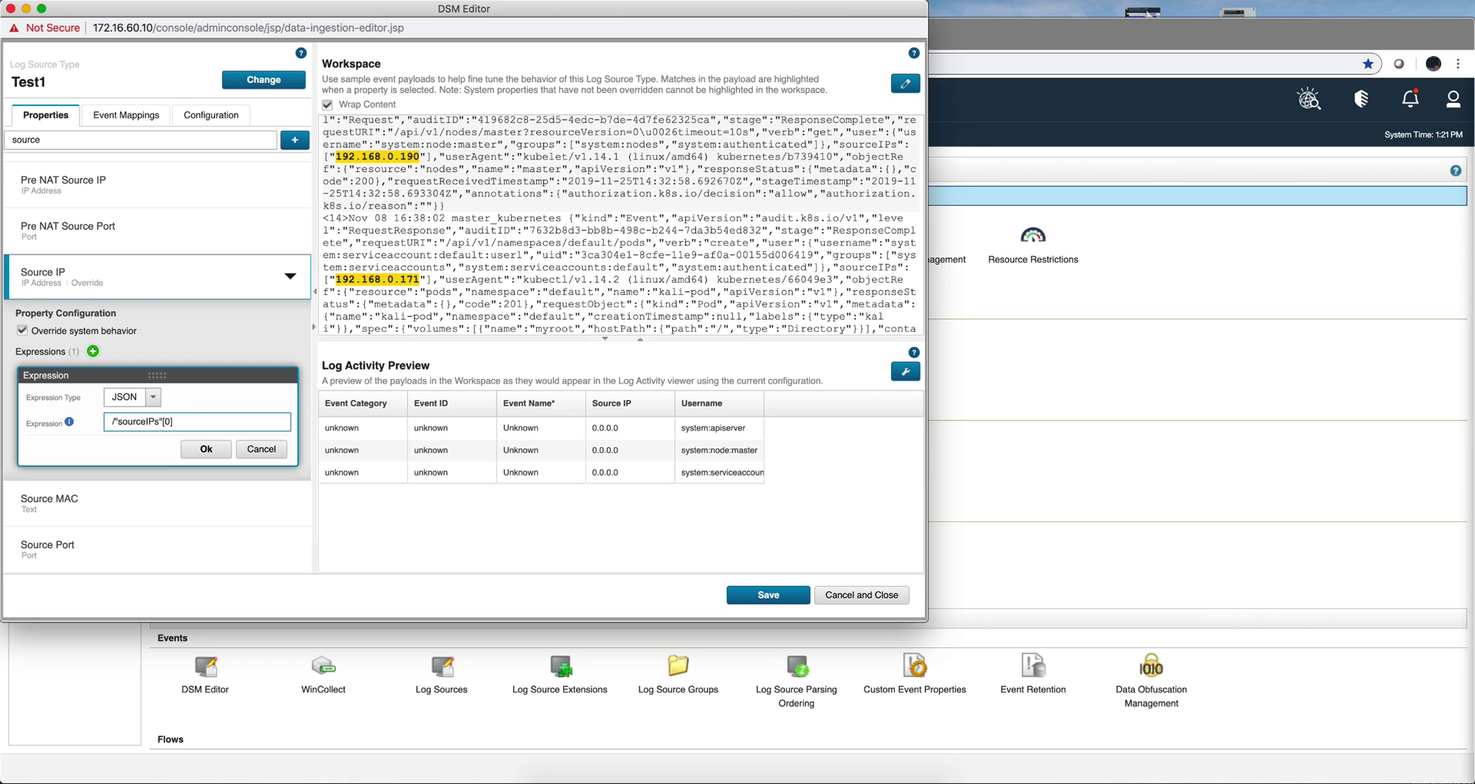
pyautogui.click(206, 451)
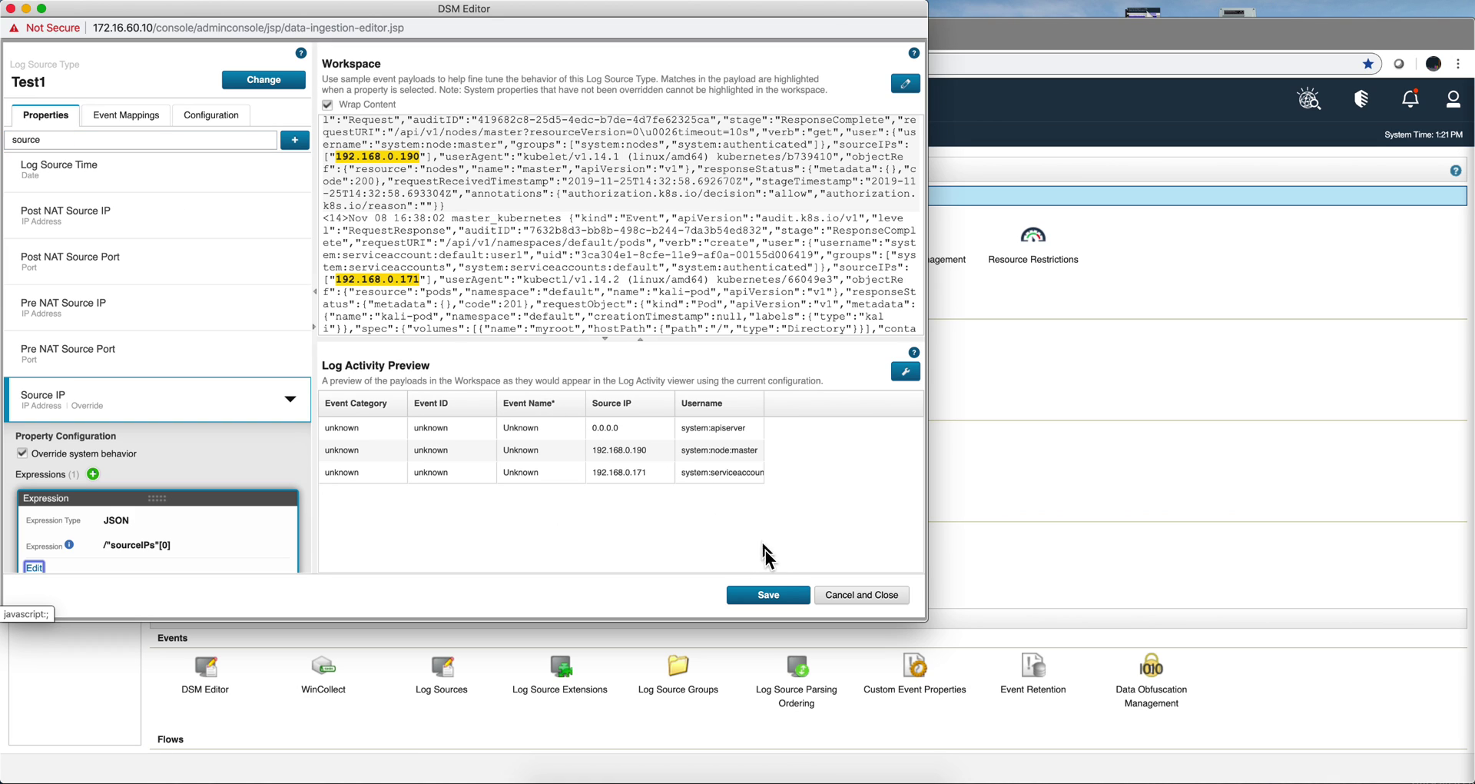
# Save the log source type configuration and filter properties for 'eve'.
pyautogui.click(782, 593)
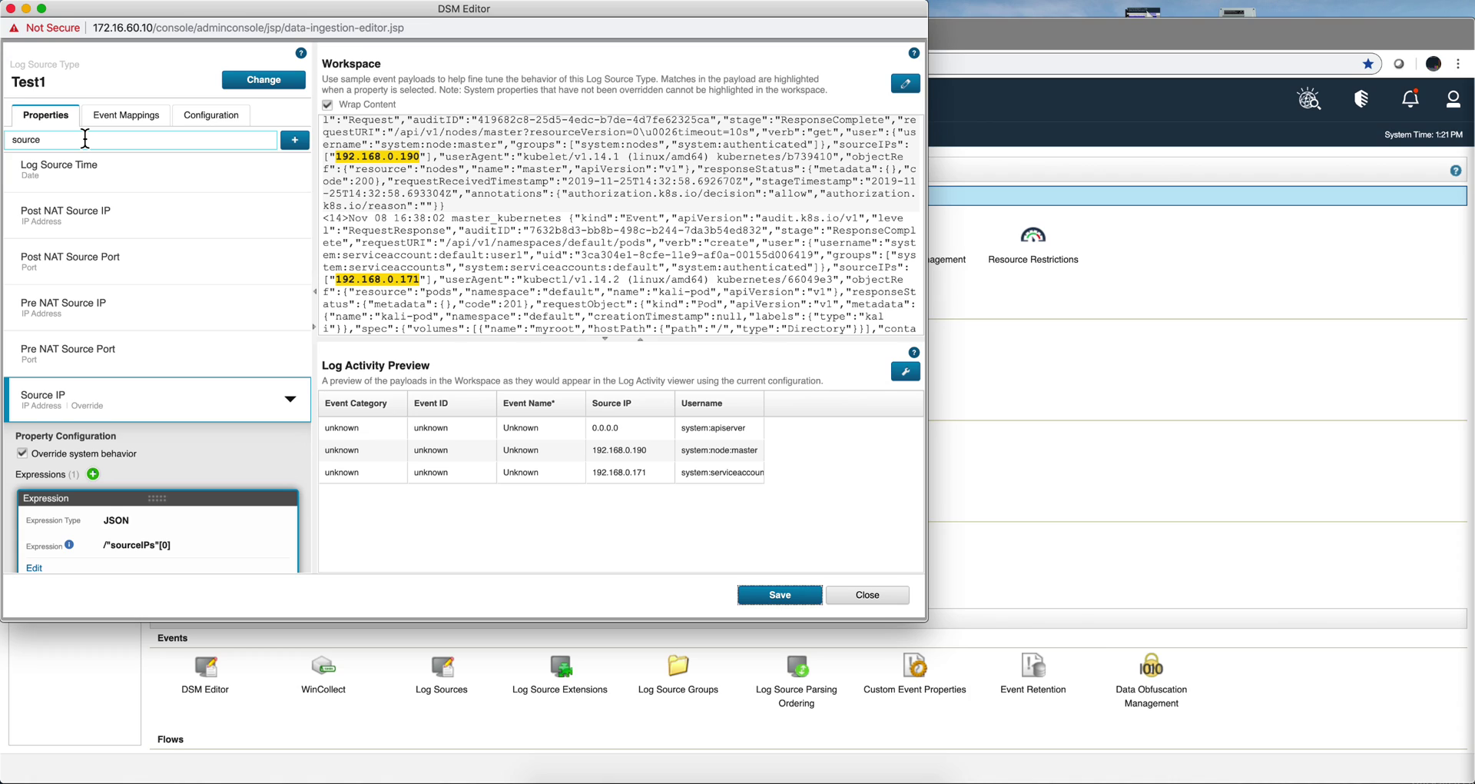
pyautogui.moveTo(85, 139); pyautogui.dragTo(4, 139)
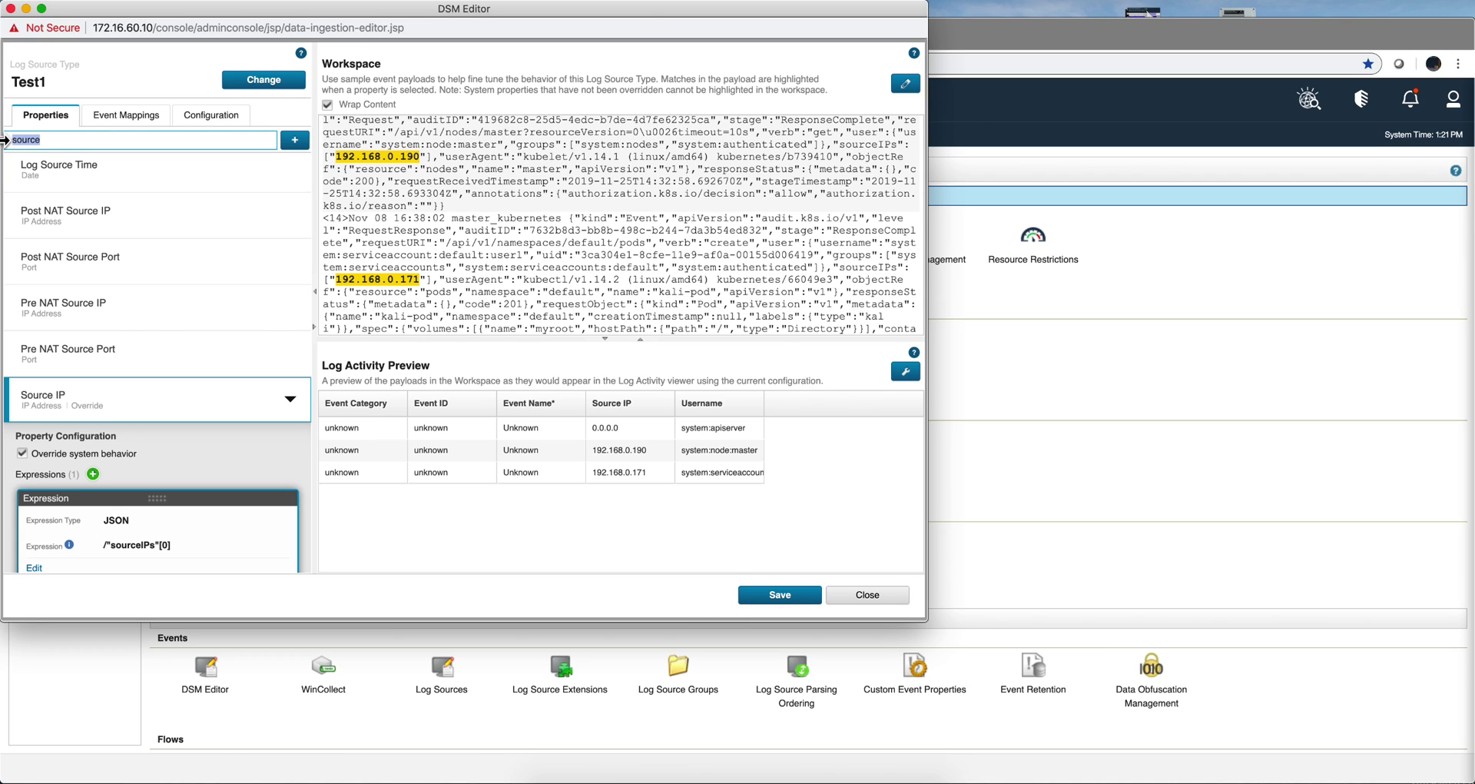
pyautogui.write('eve')
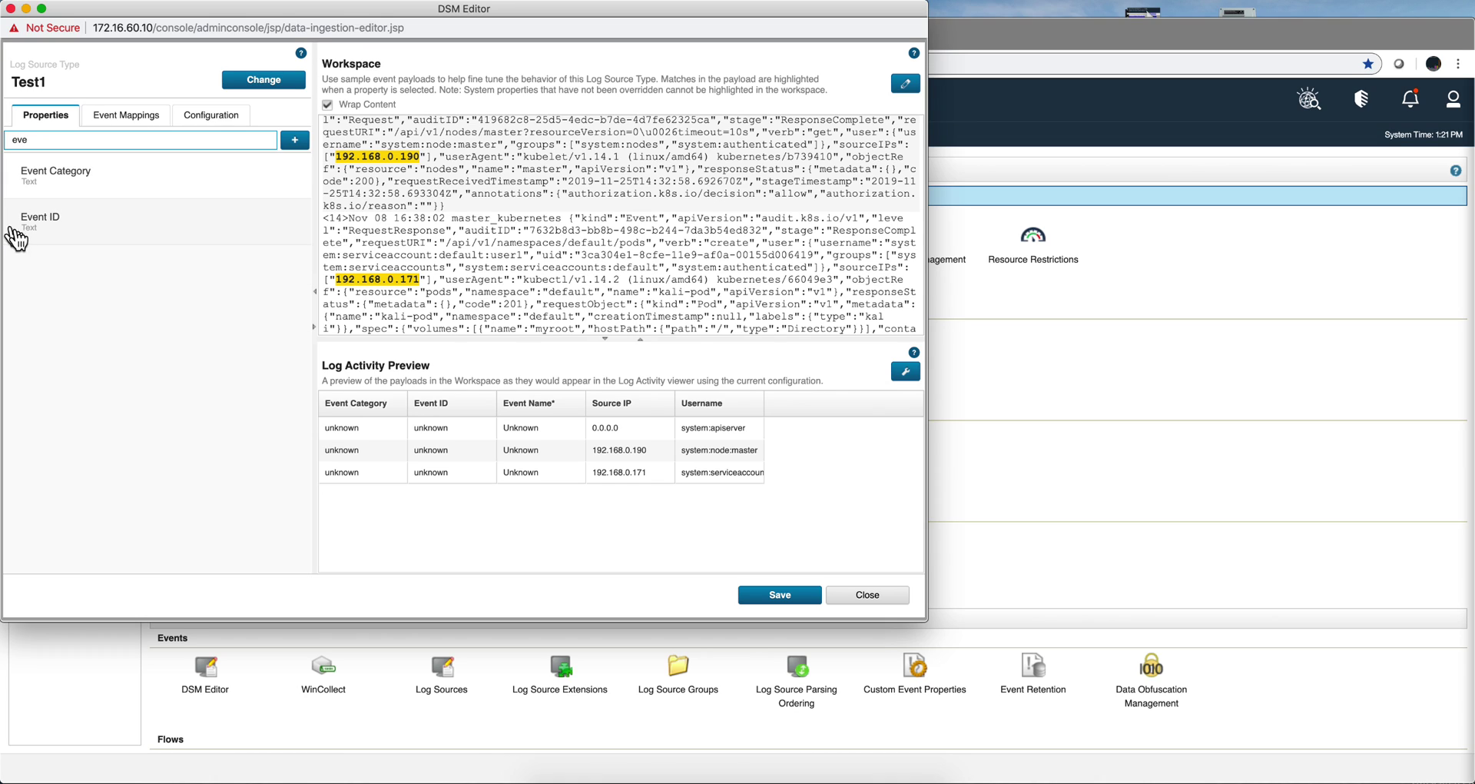
# Override Event ID with JSON expression /"verb", previewing get, get and create.
pyautogui.click(34, 223)
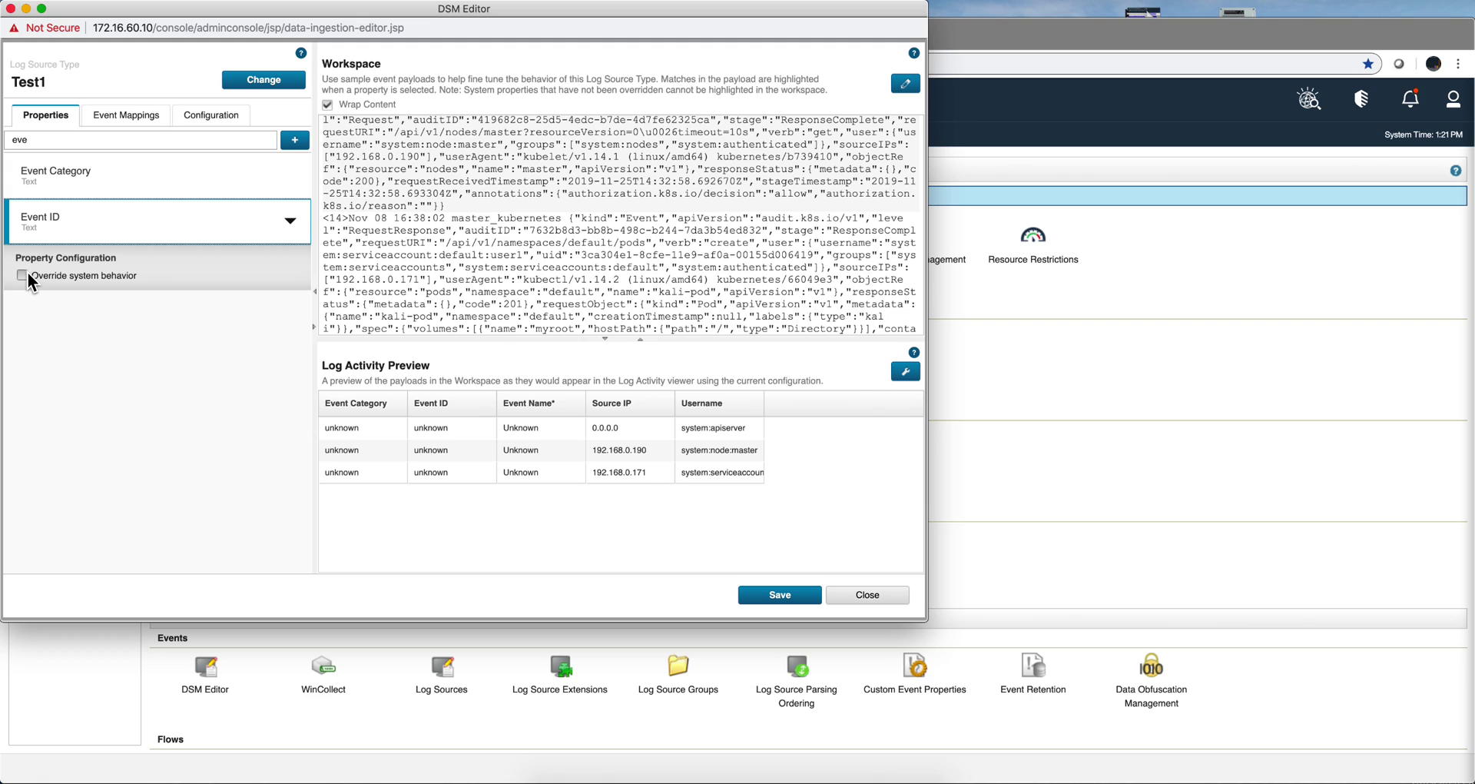
pyautogui.click(26, 273)
pyautogui.click(153, 347)
pyautogui.click(156, 349)
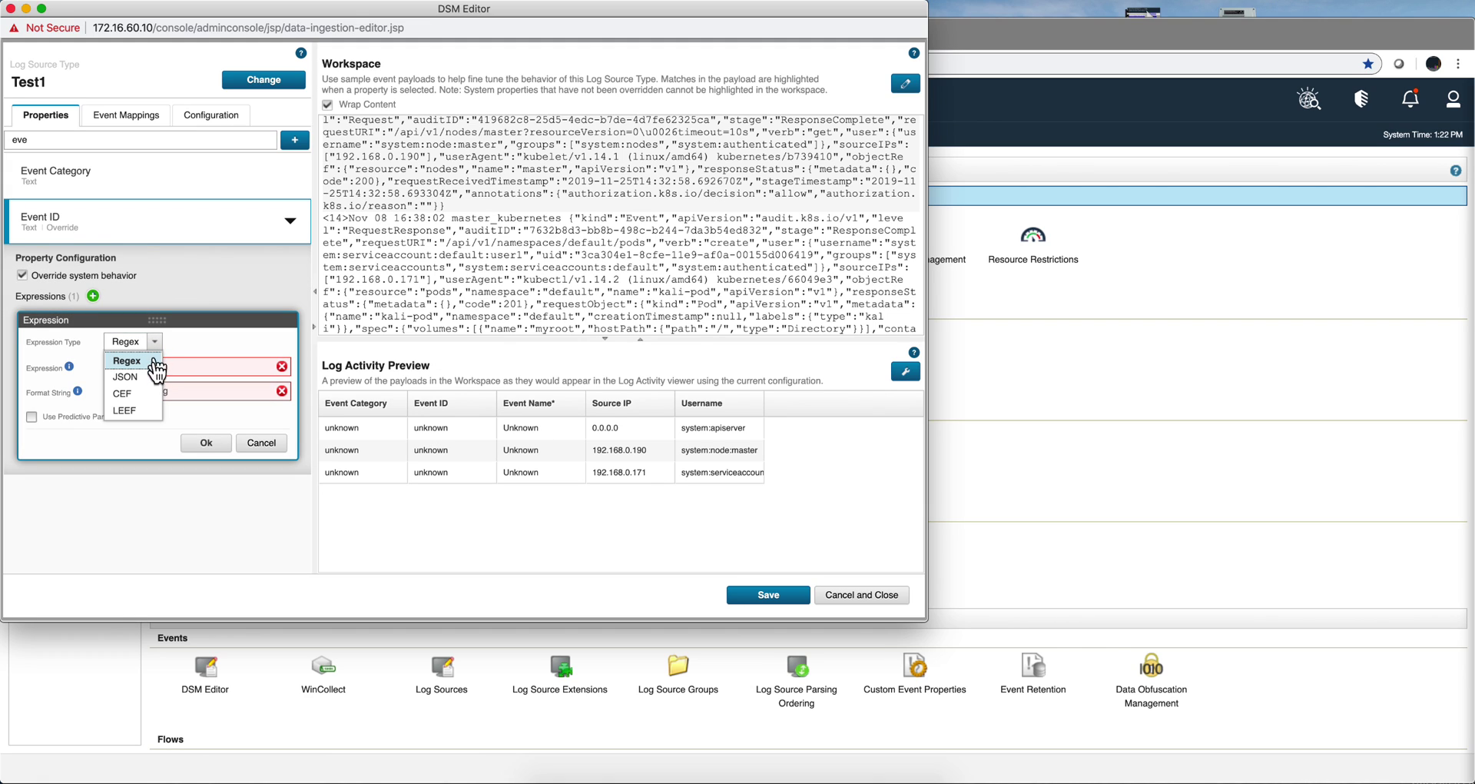
pyautogui.click(146, 380)
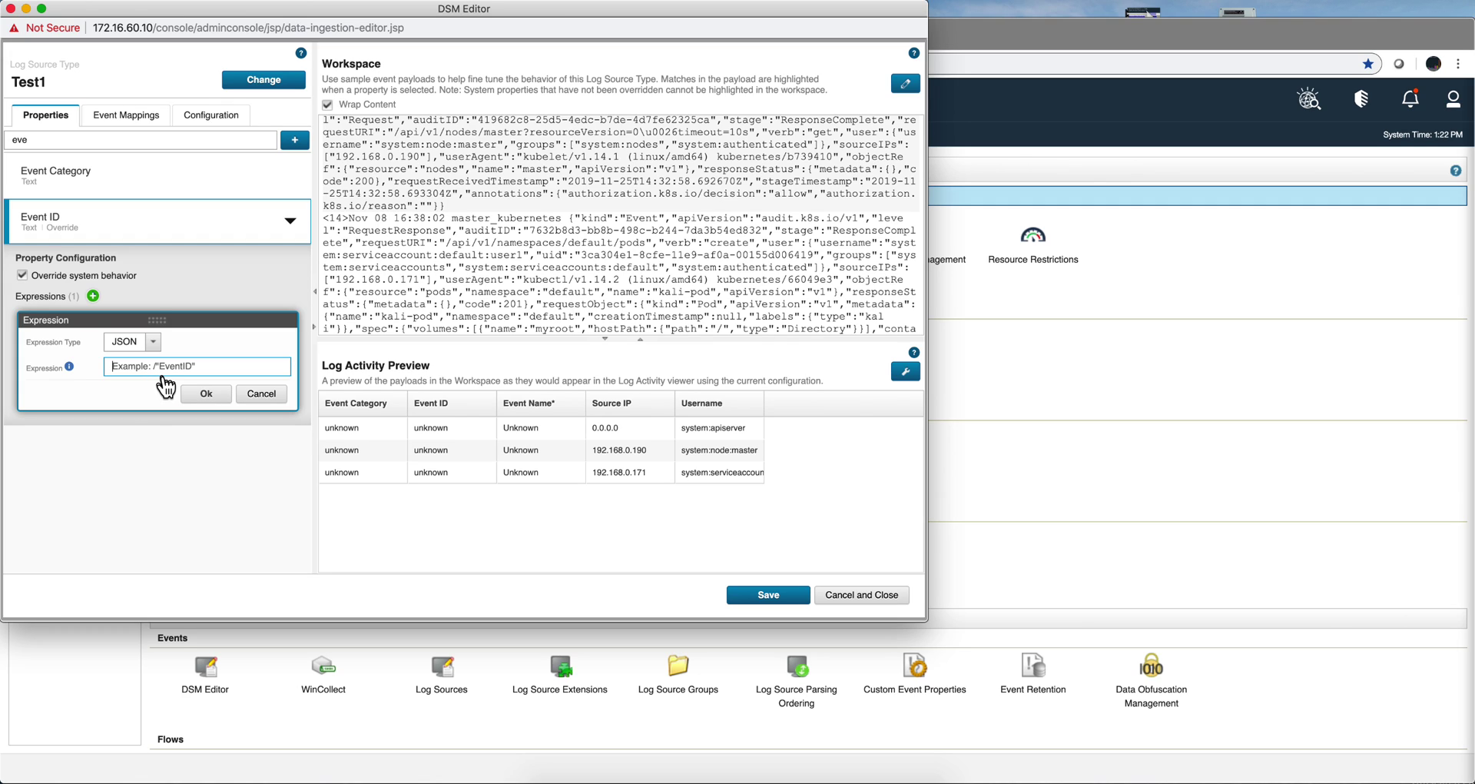
pyautogui.write('/"verb')
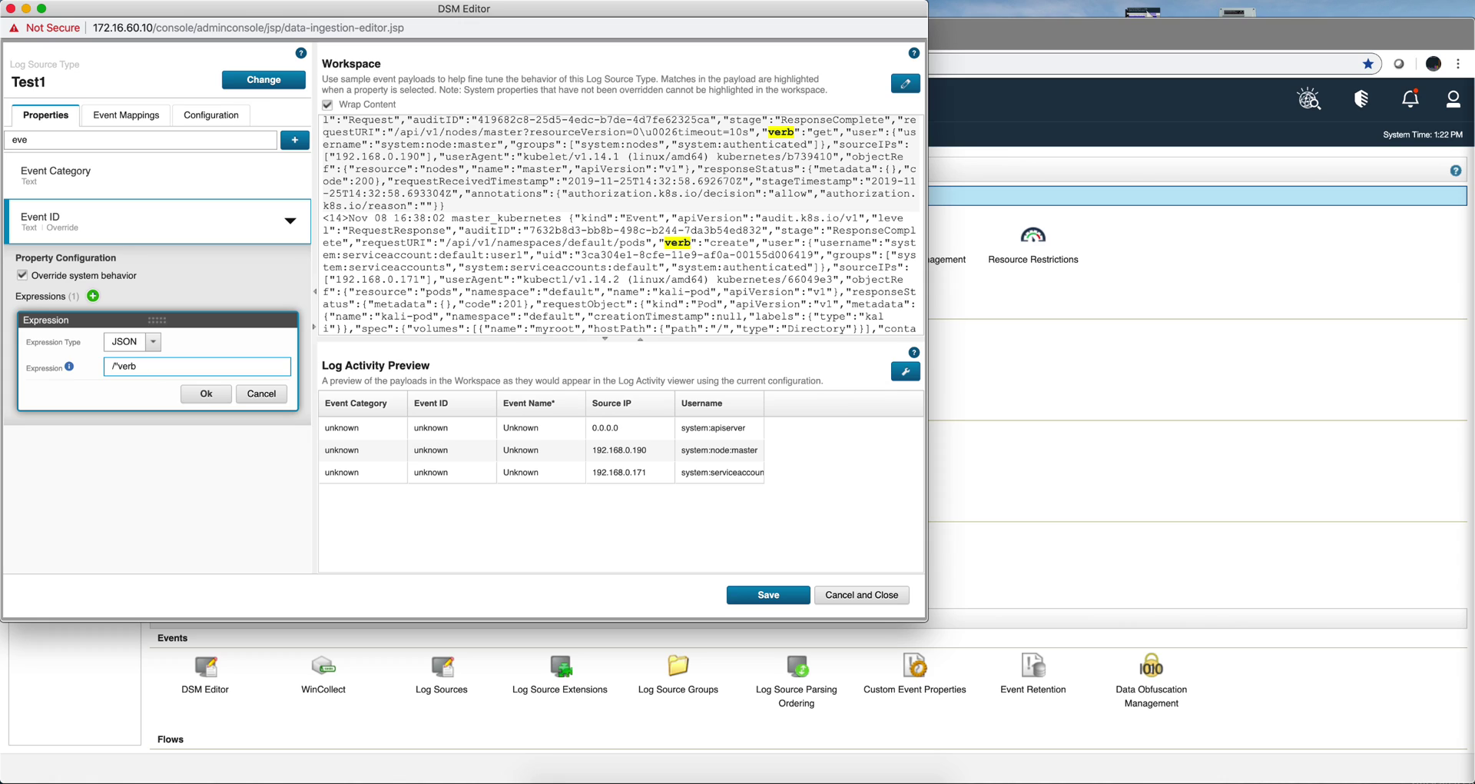
pyautogui.write('"')
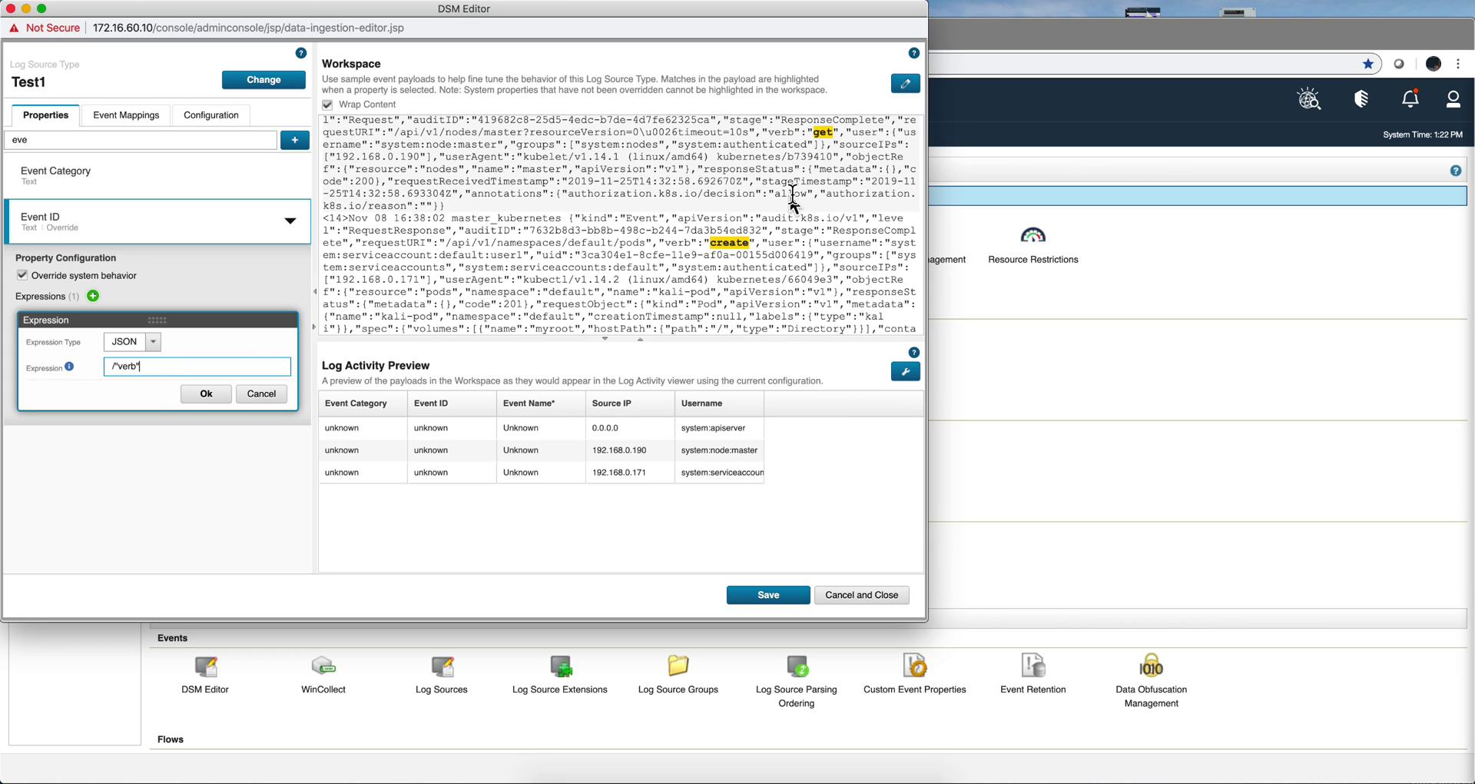
pyautogui.scroll(-10, 728, 244)
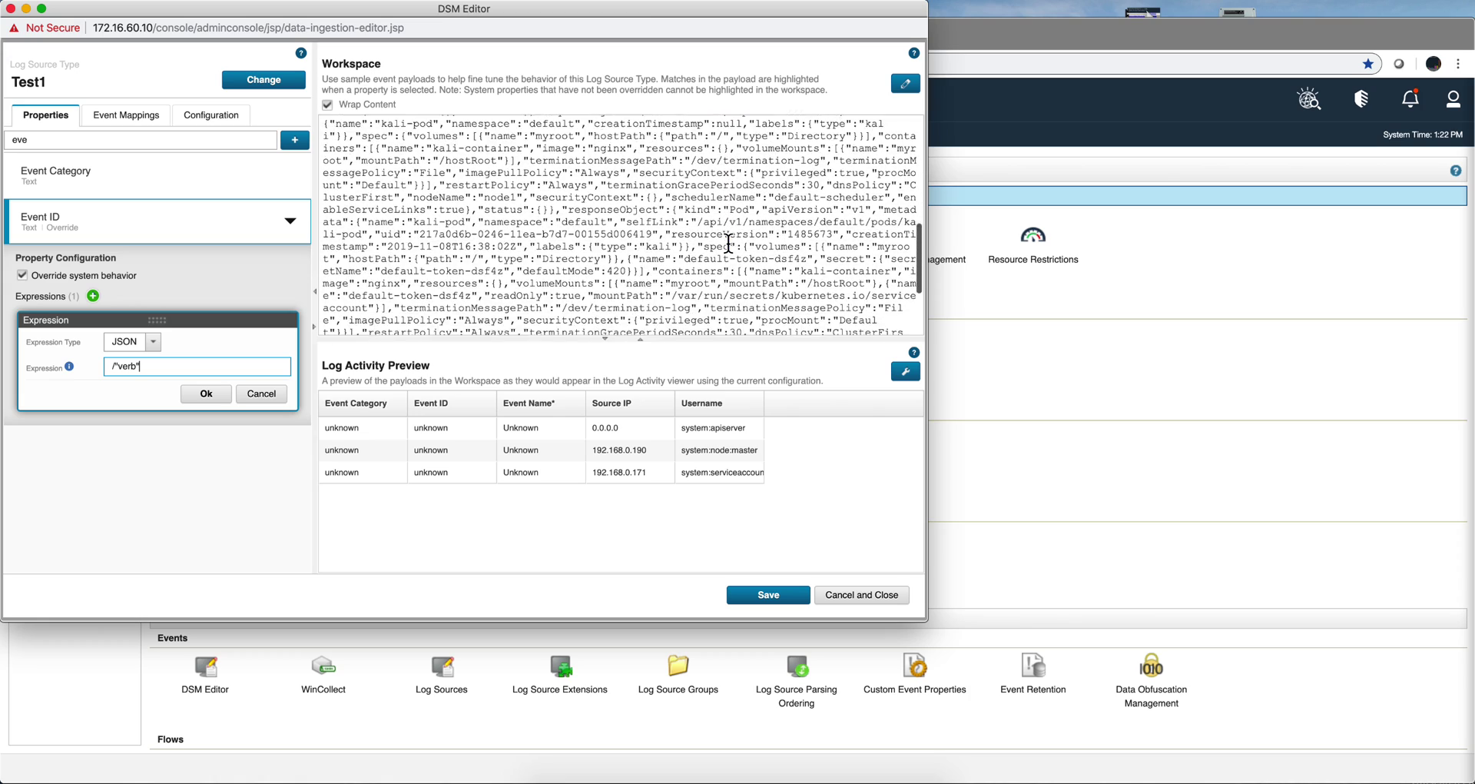
pyautogui.scroll(15, 728, 244)
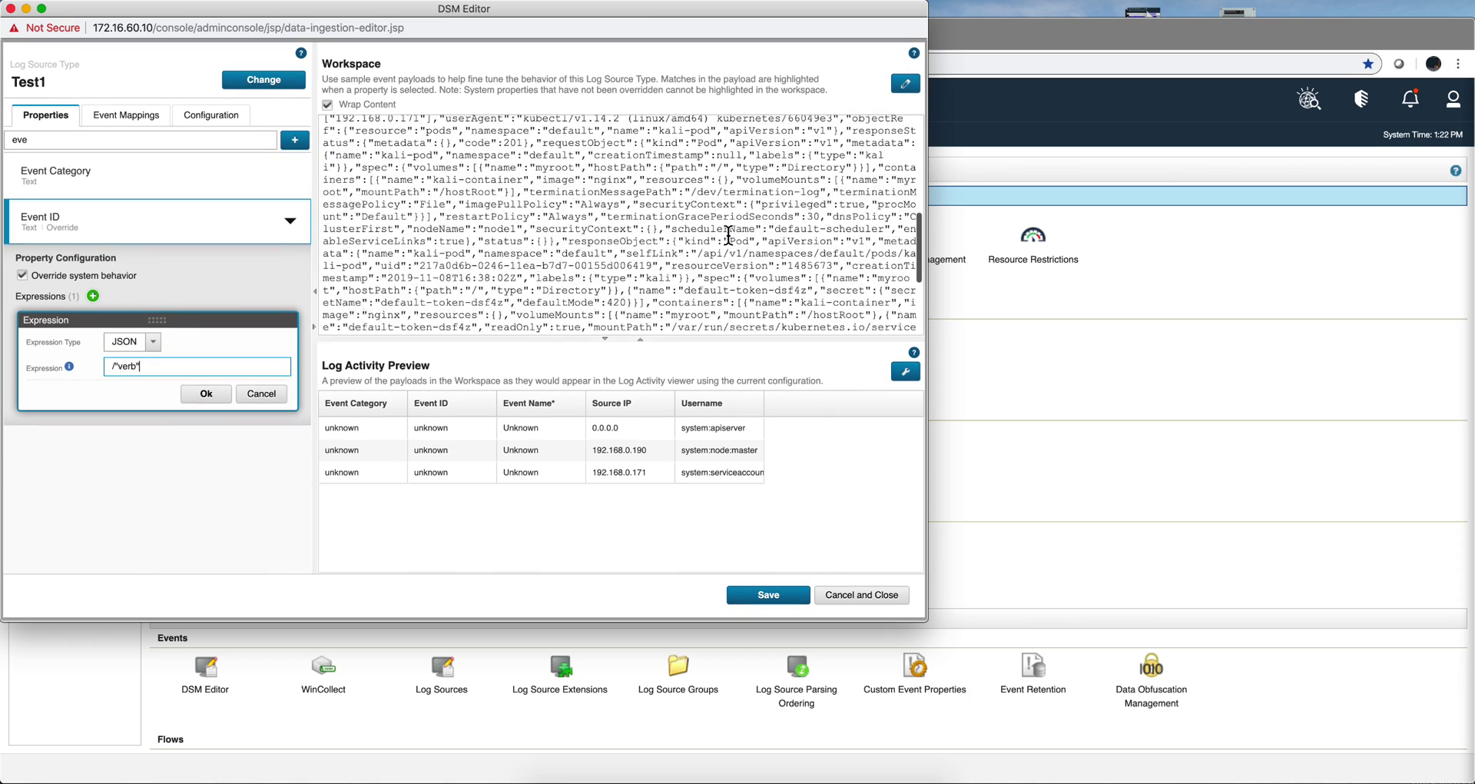
pyautogui.scroll(4, 729, 235)
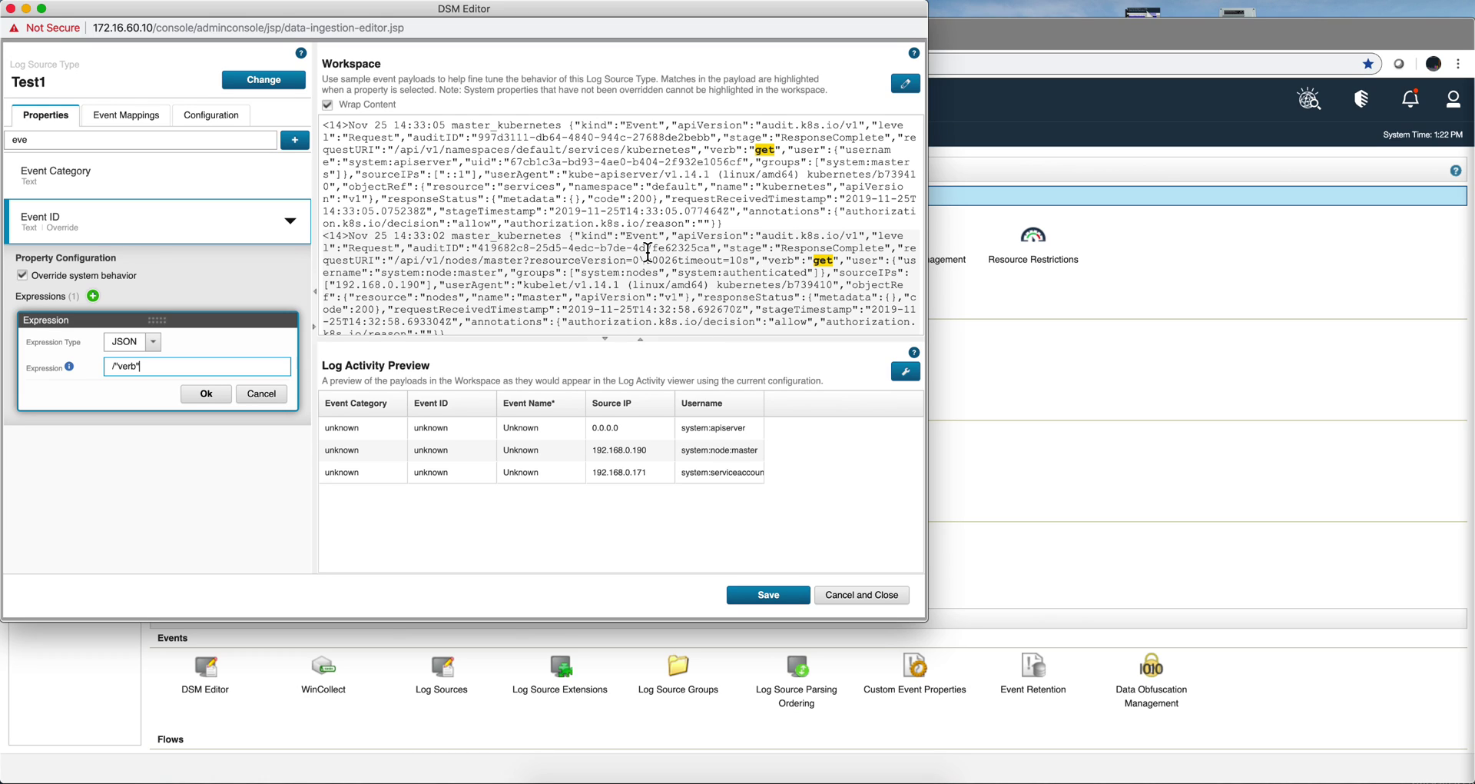
pyautogui.click(206, 395)
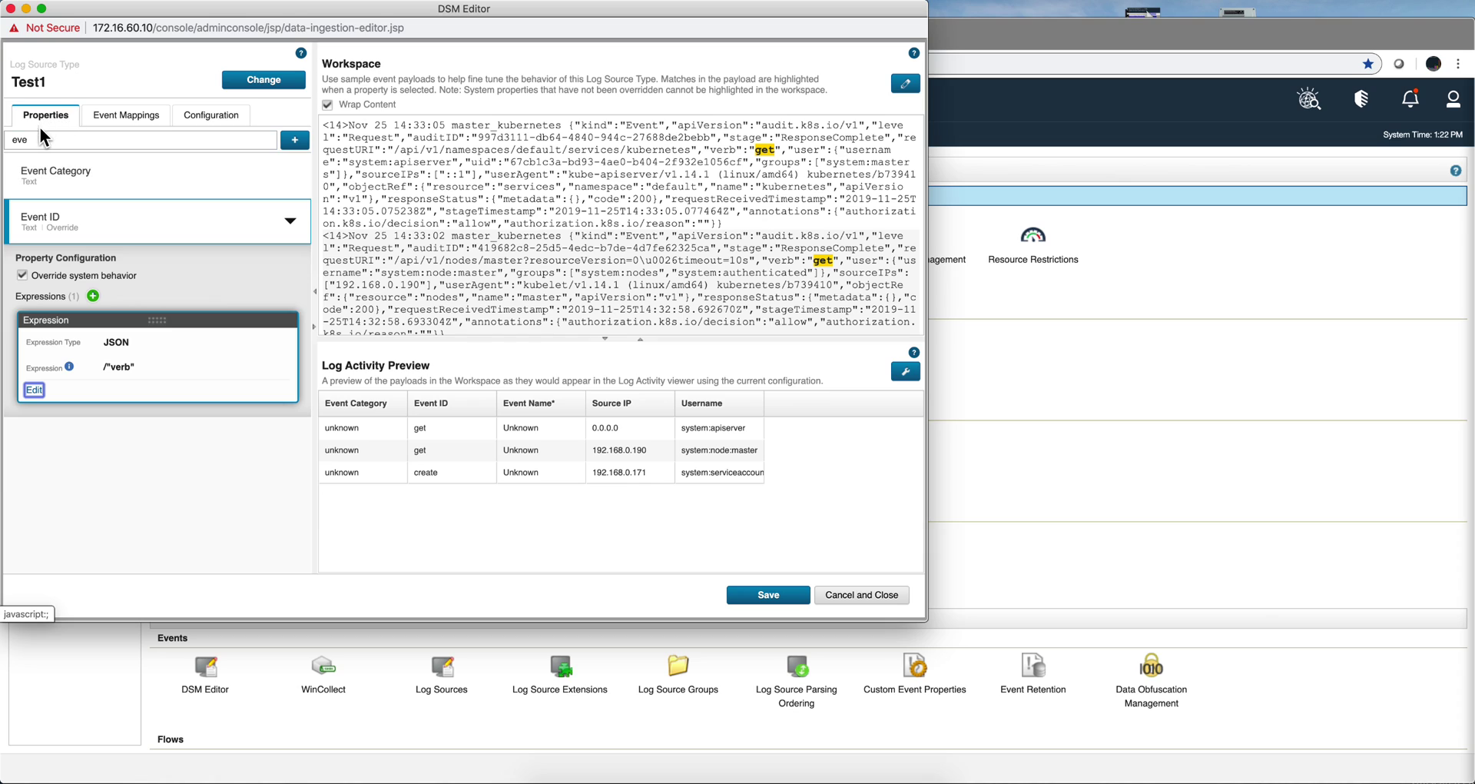
pyautogui.moveTo(42, 137); pyautogui.dragTo(4, 146)
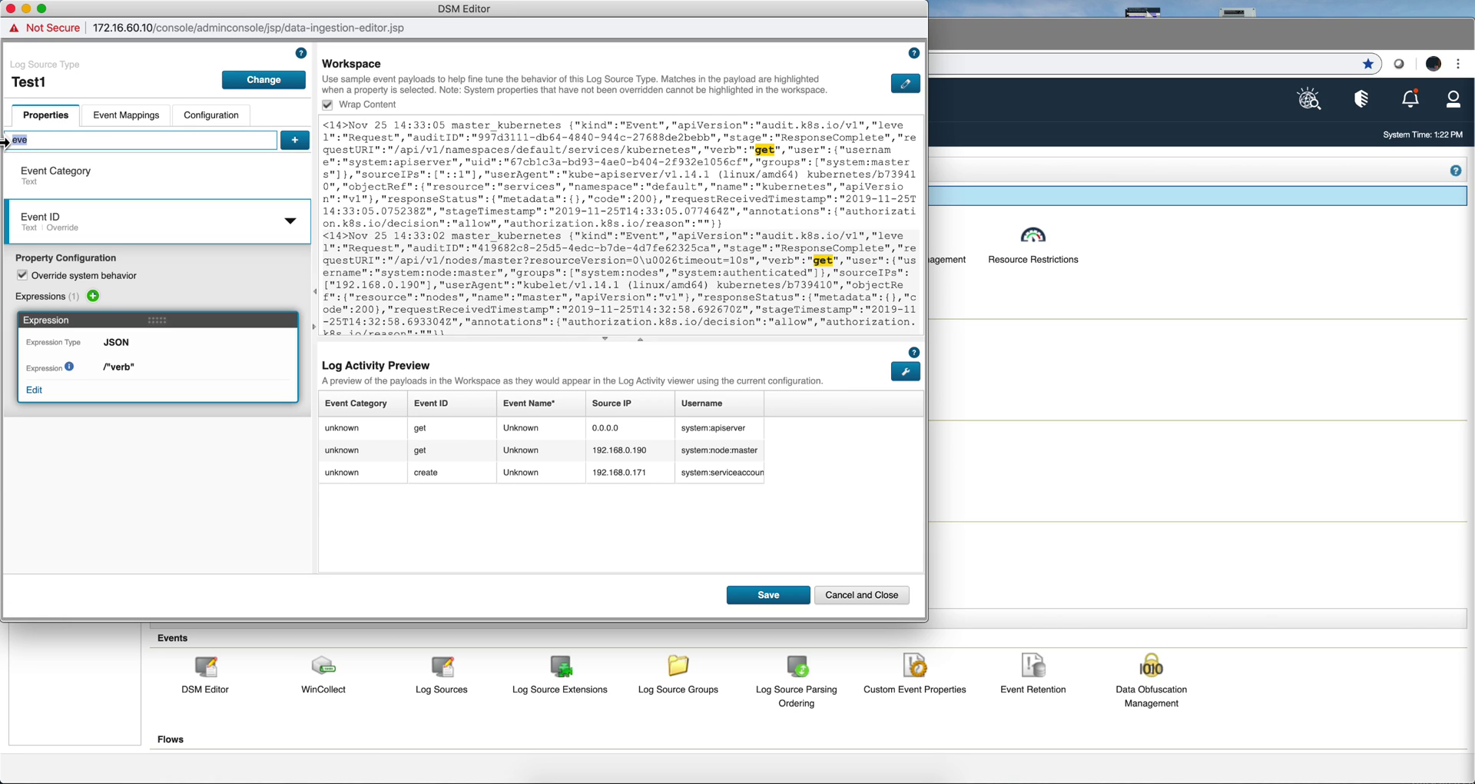
# Override Event Category with JSON expression /"objectRef"/"resource", previewing services, nodes and pods.
pyautogui.write('event')
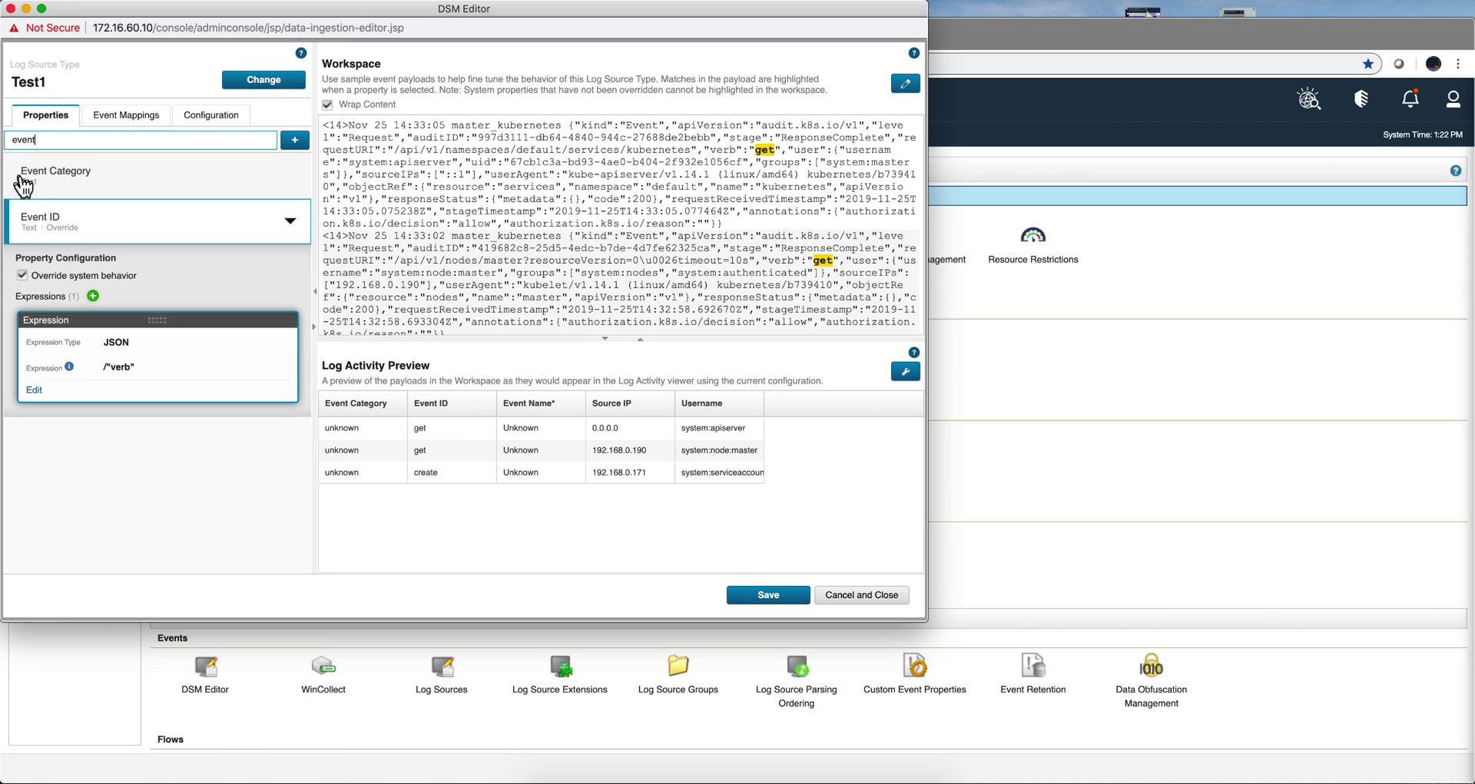
pyautogui.click(24, 183)
pyautogui.click(23, 229)
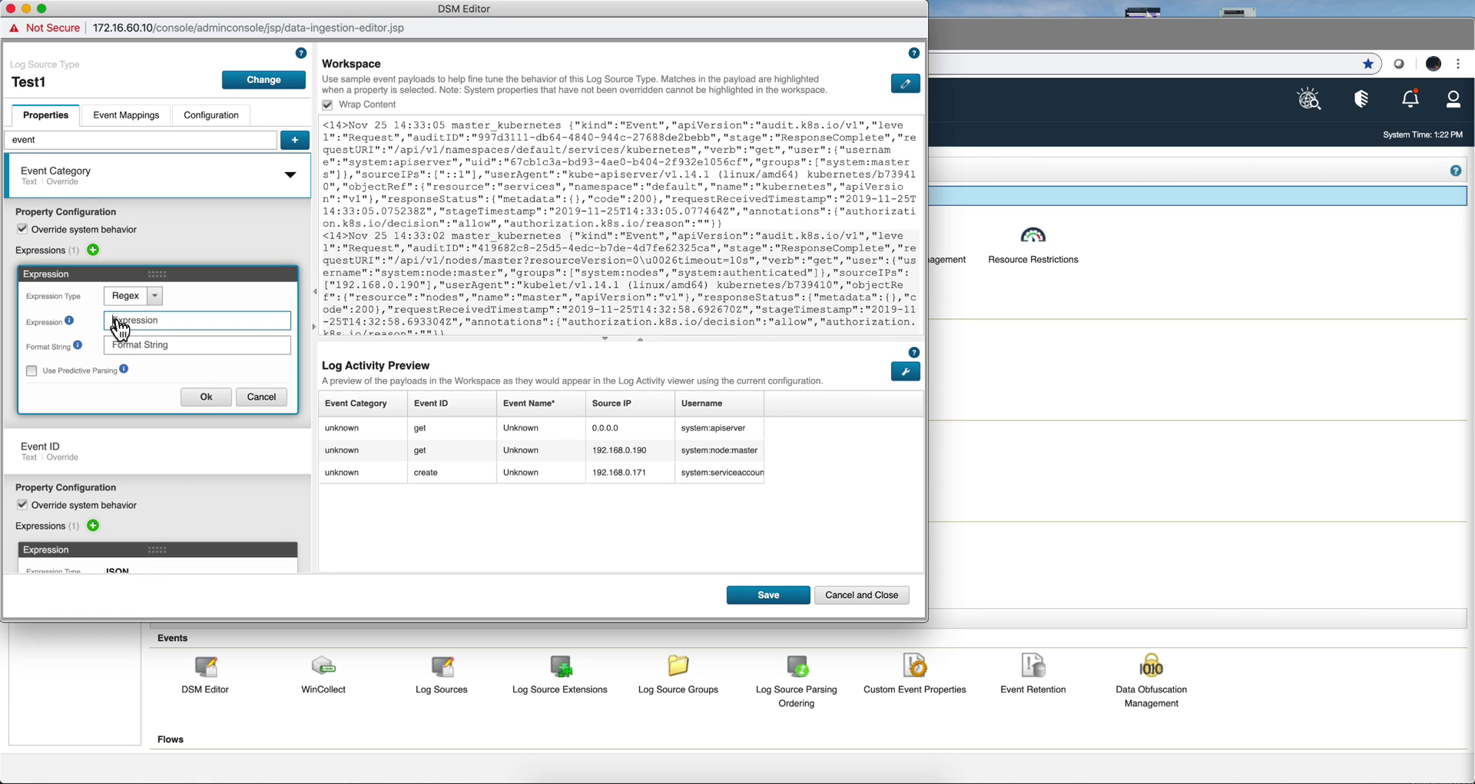
pyautogui.click(157, 299)
pyautogui.click(159, 305)
pyautogui.click(150, 330)
pyautogui.click(150, 331)
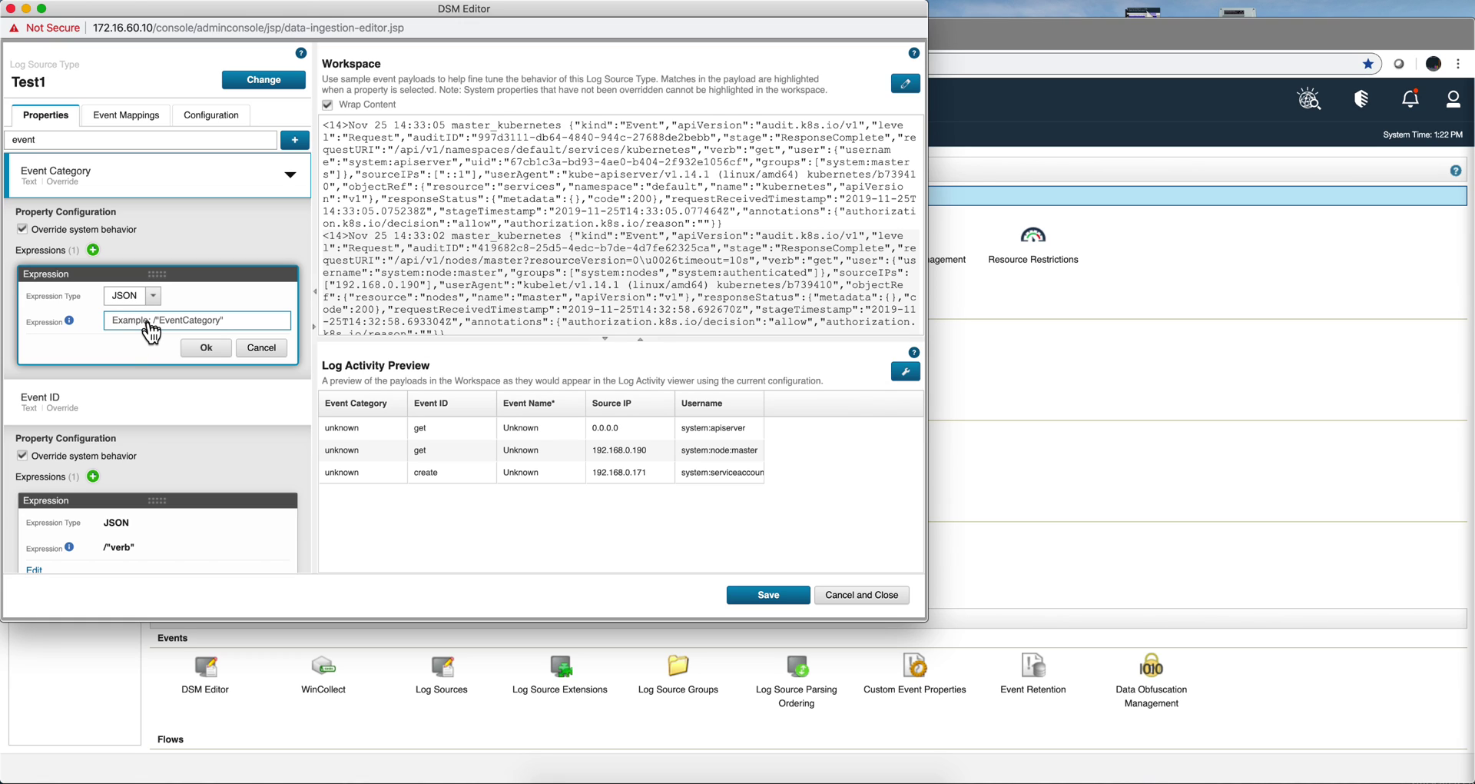
pyautogui.write('/')
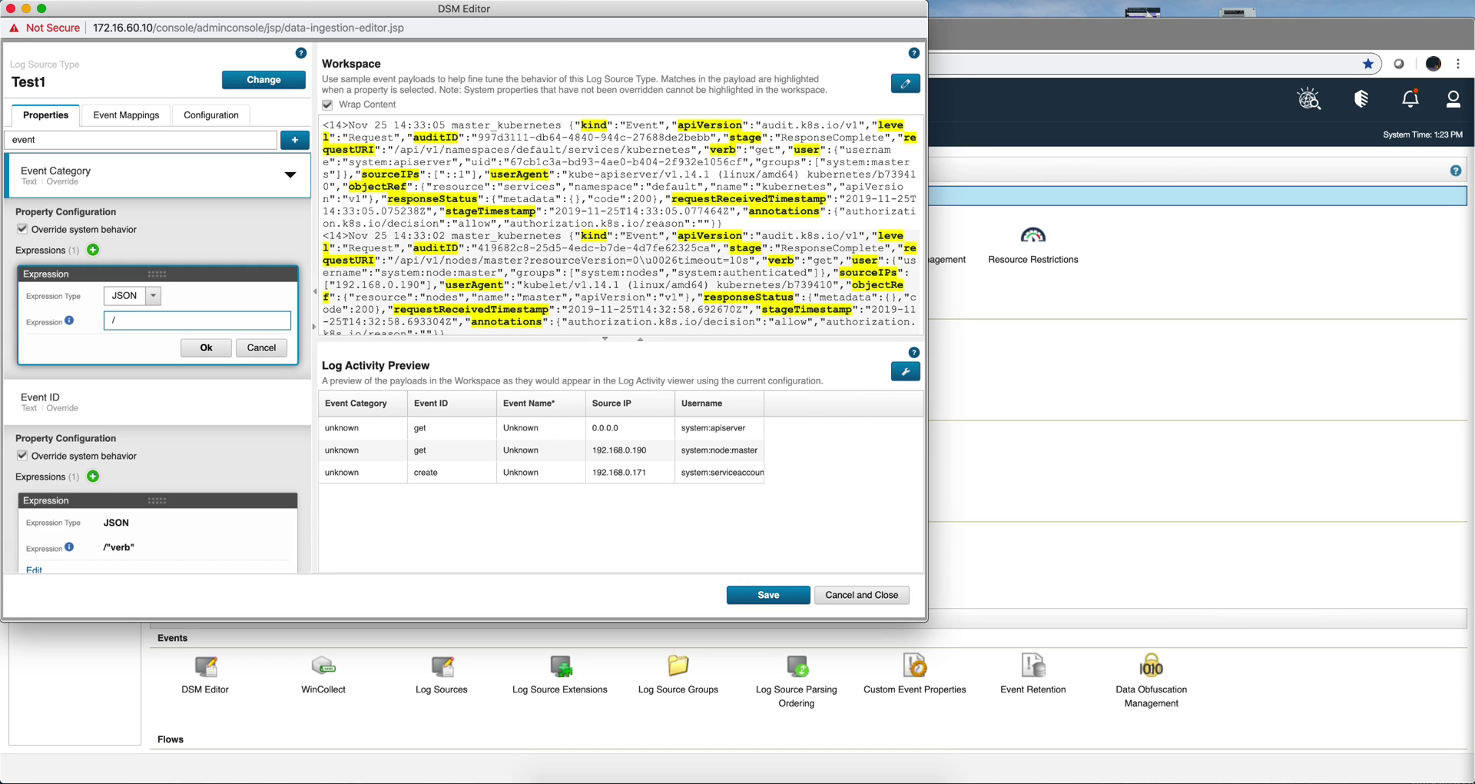
pyautogui.write('"objec')
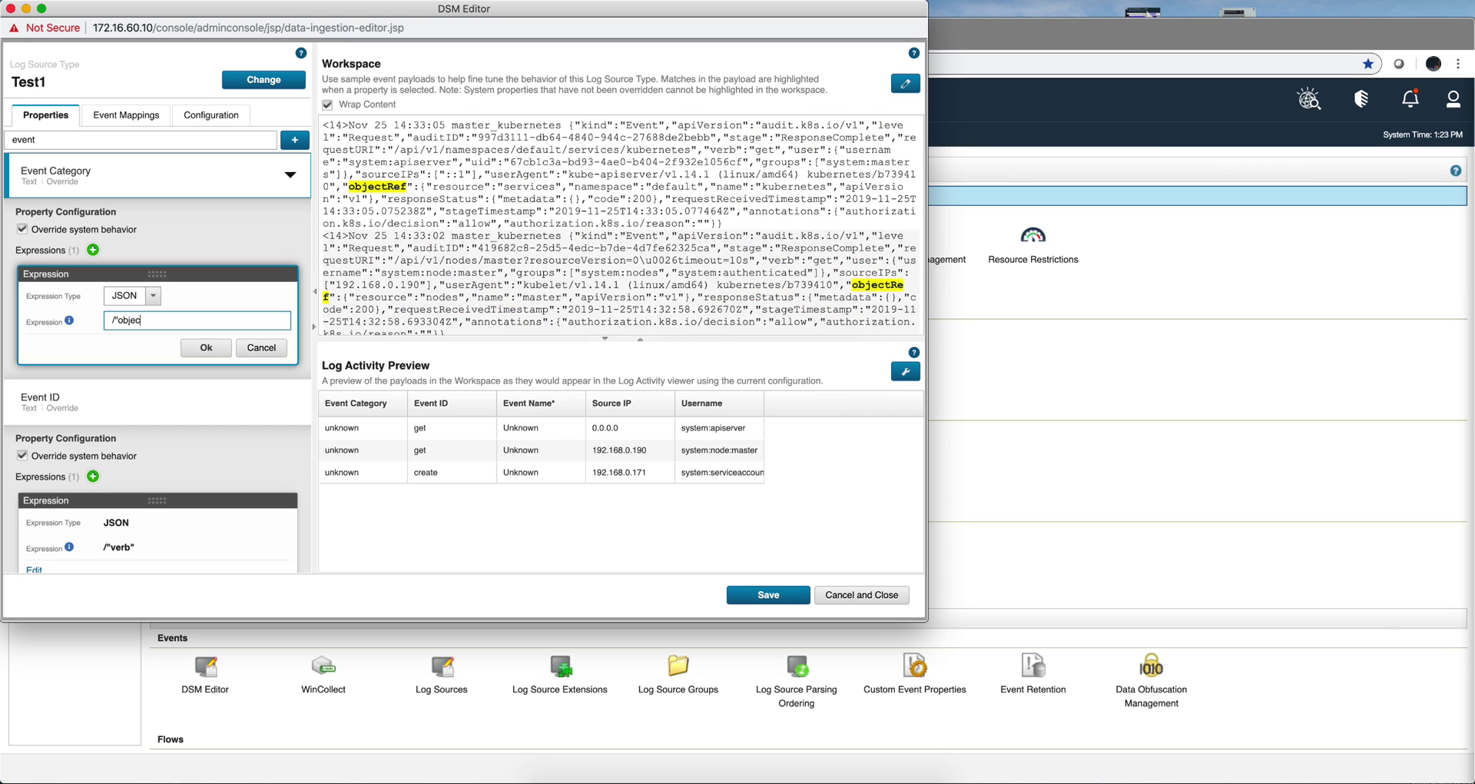
pyautogui.write('tRef"')
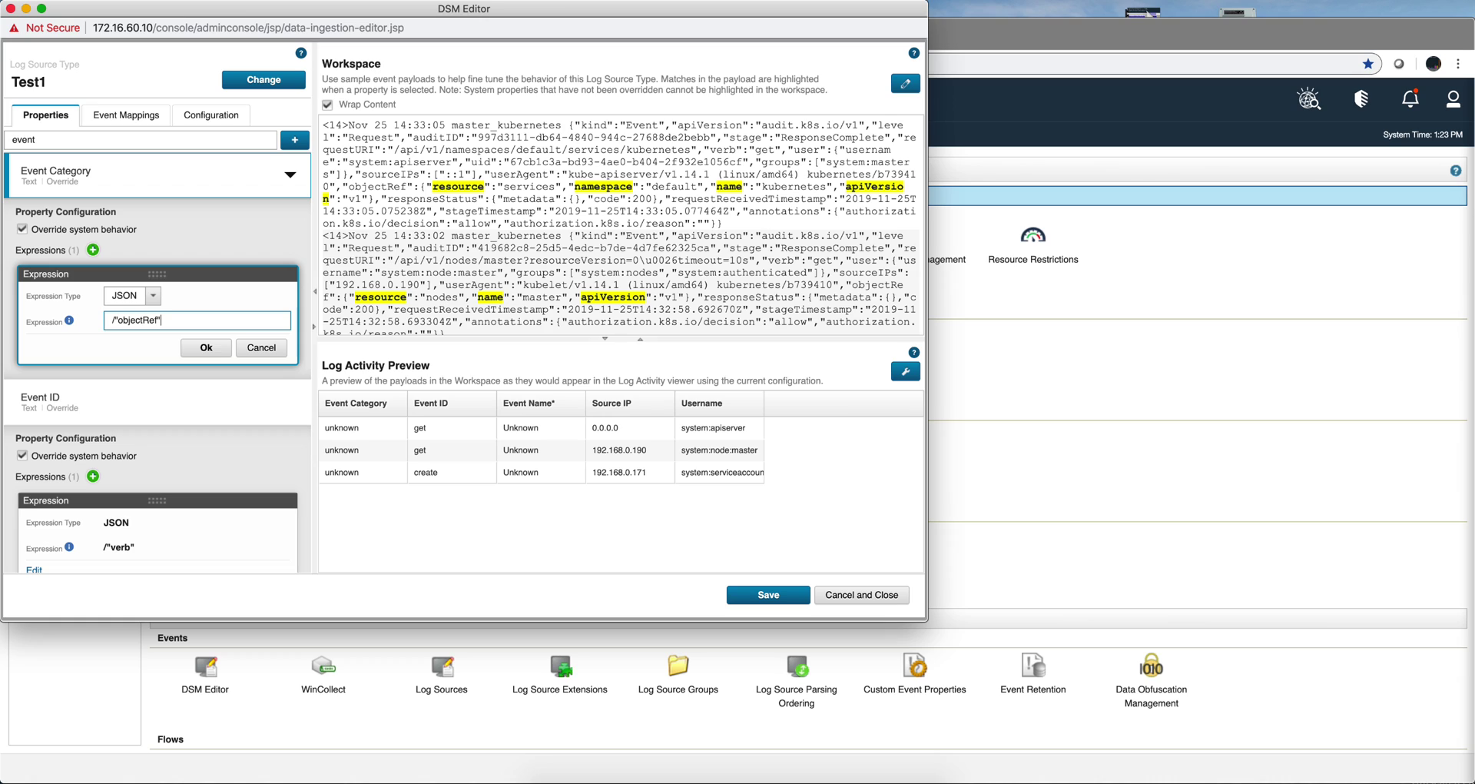
pyautogui.write('/"res')
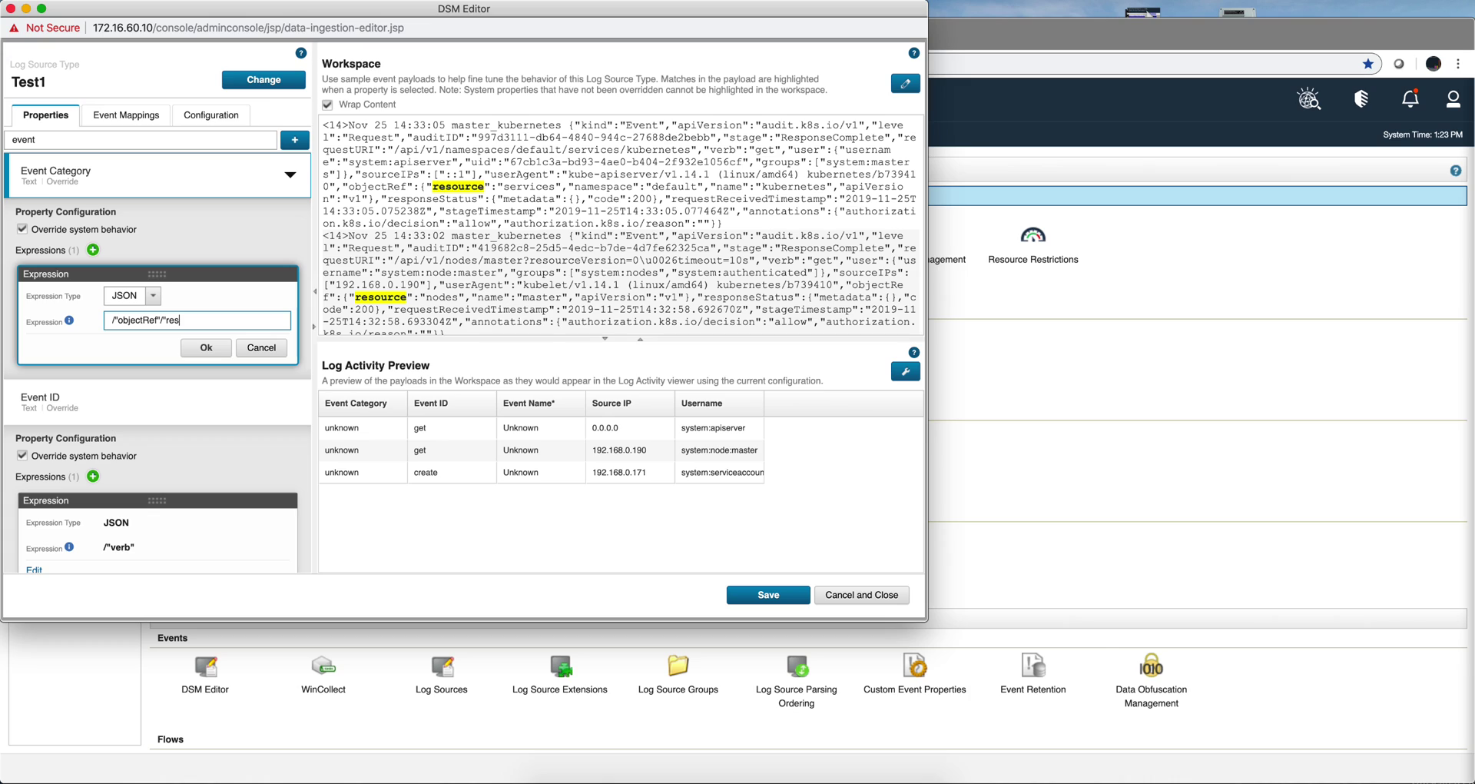
pyautogui.write('ource"')
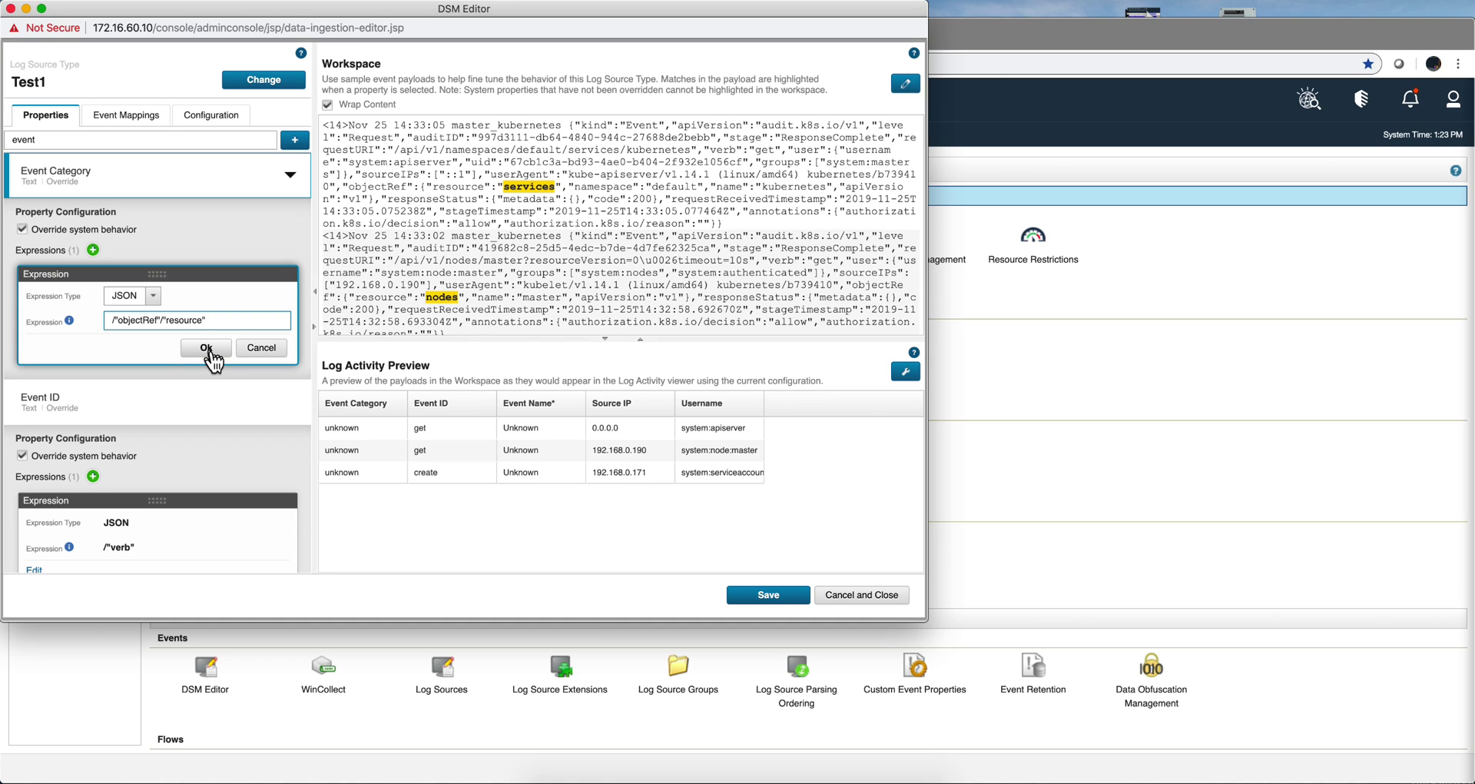
pyautogui.click(206, 348)
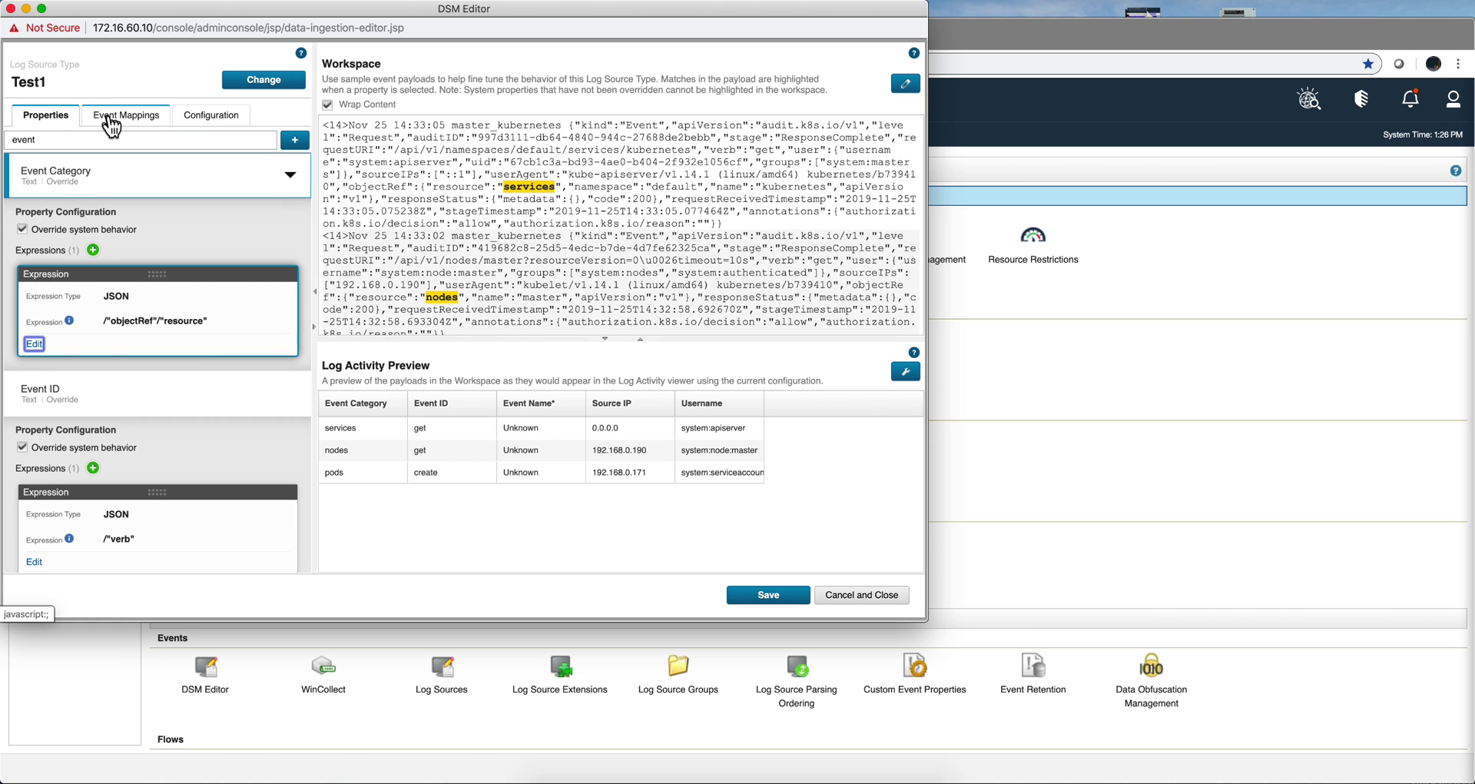
# Add an event mapping for Event ID get and Event Category nodes, then choose its QID.
pyautogui.click(111, 119)
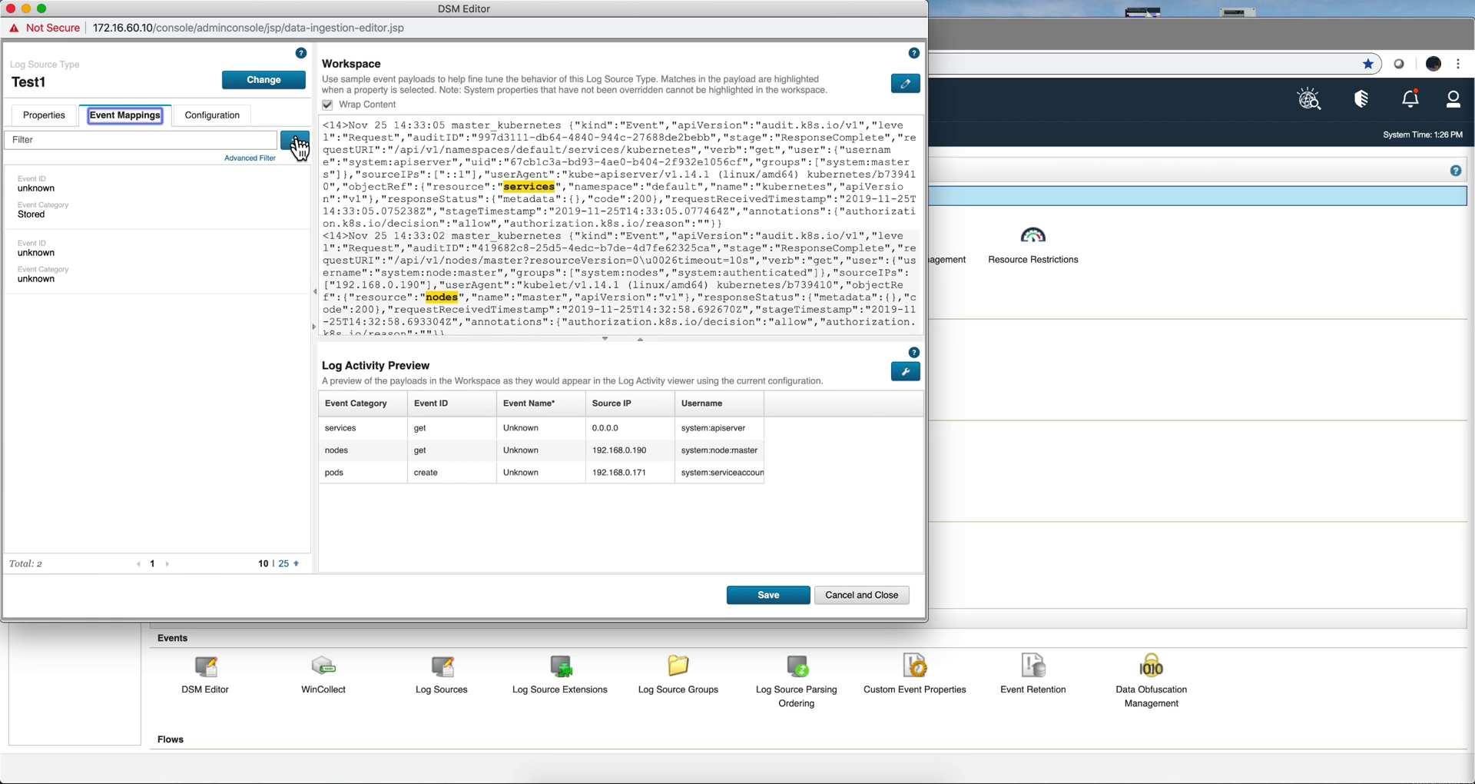
pyautogui.click(296, 140)
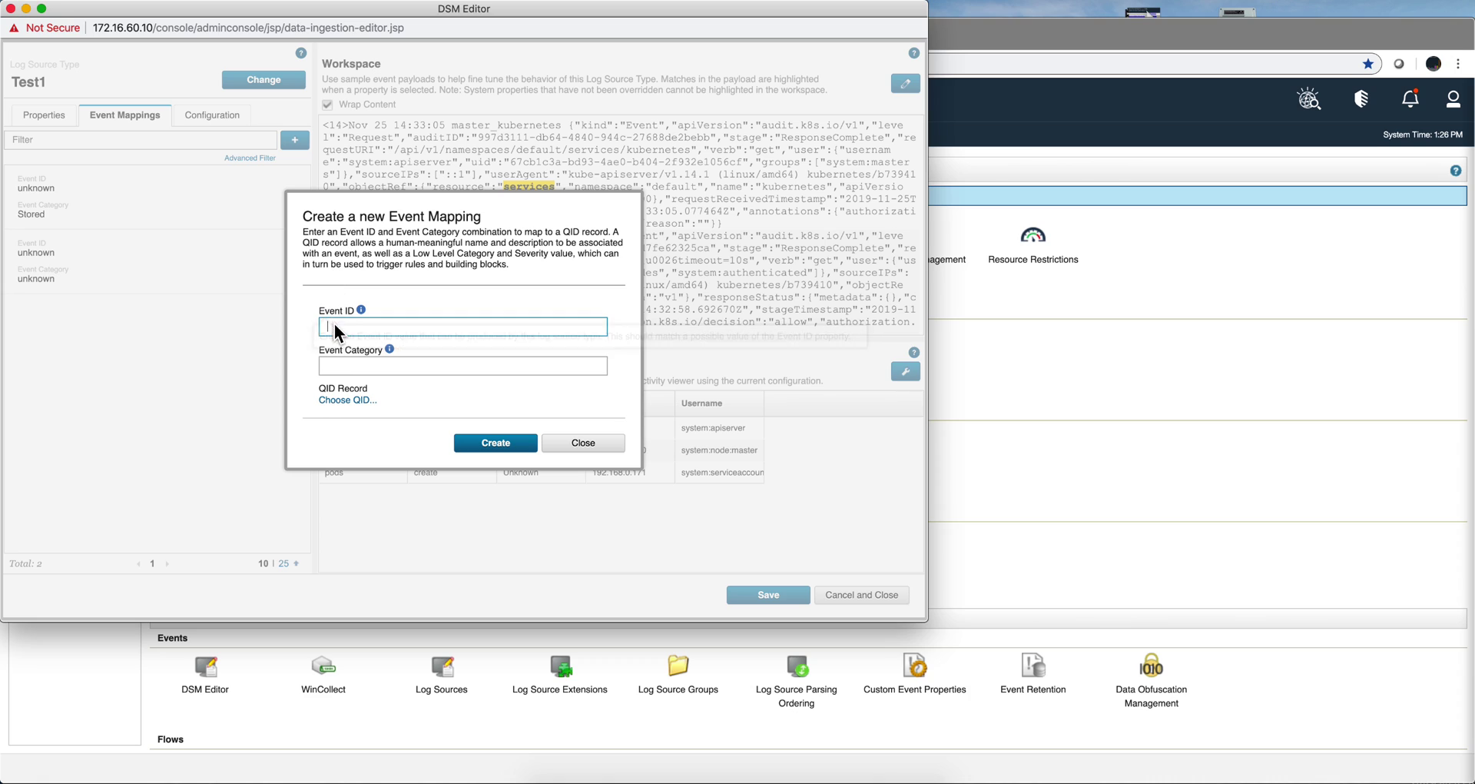
pyautogui.write('get')
pyautogui.click(339, 366)
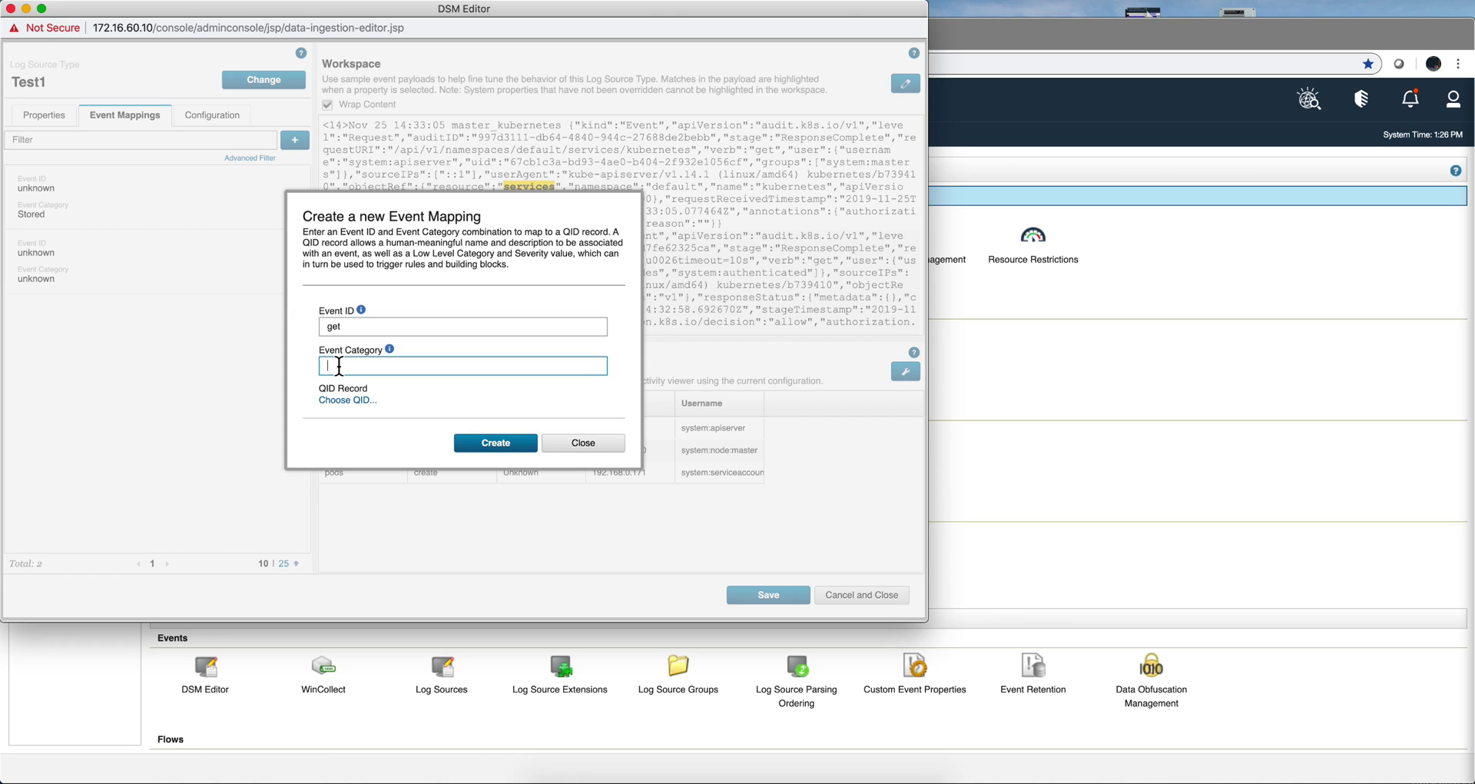
pyautogui.write('nodes')
pyautogui.click(345, 401)
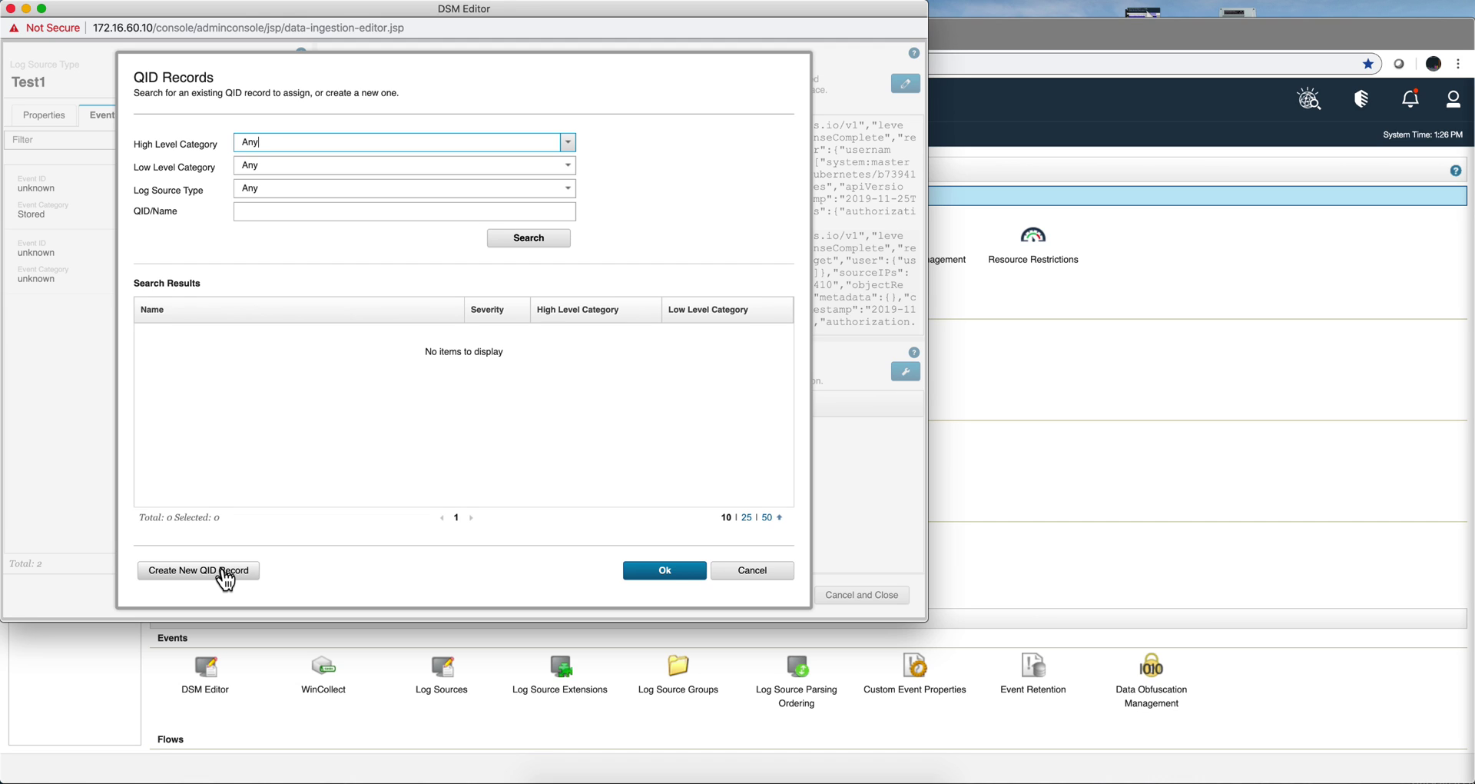
# Start a new QID record named 'List Nodes' with description 'Give me the list of nodes'.
pyautogui.click(225, 576)
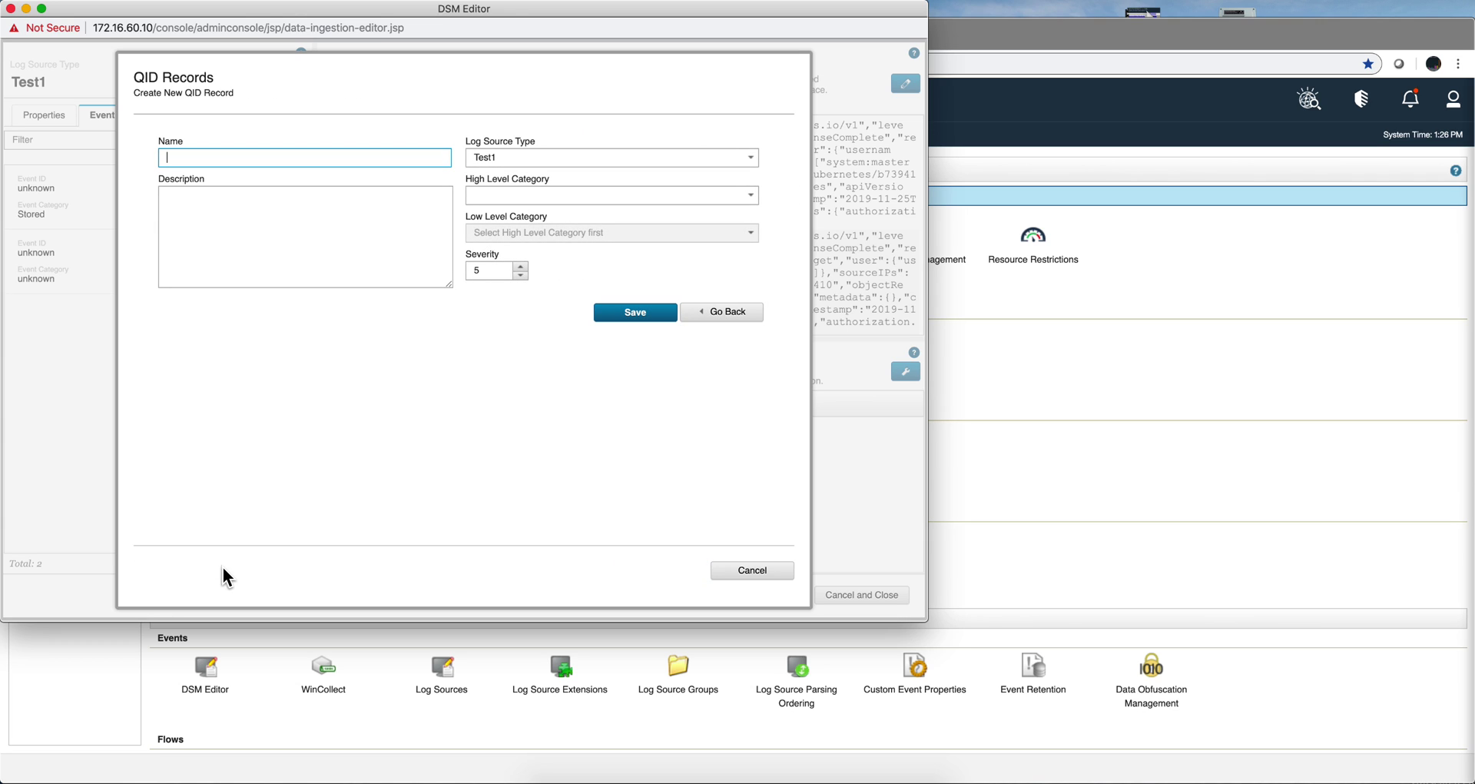
pyautogui.click(193, 152)
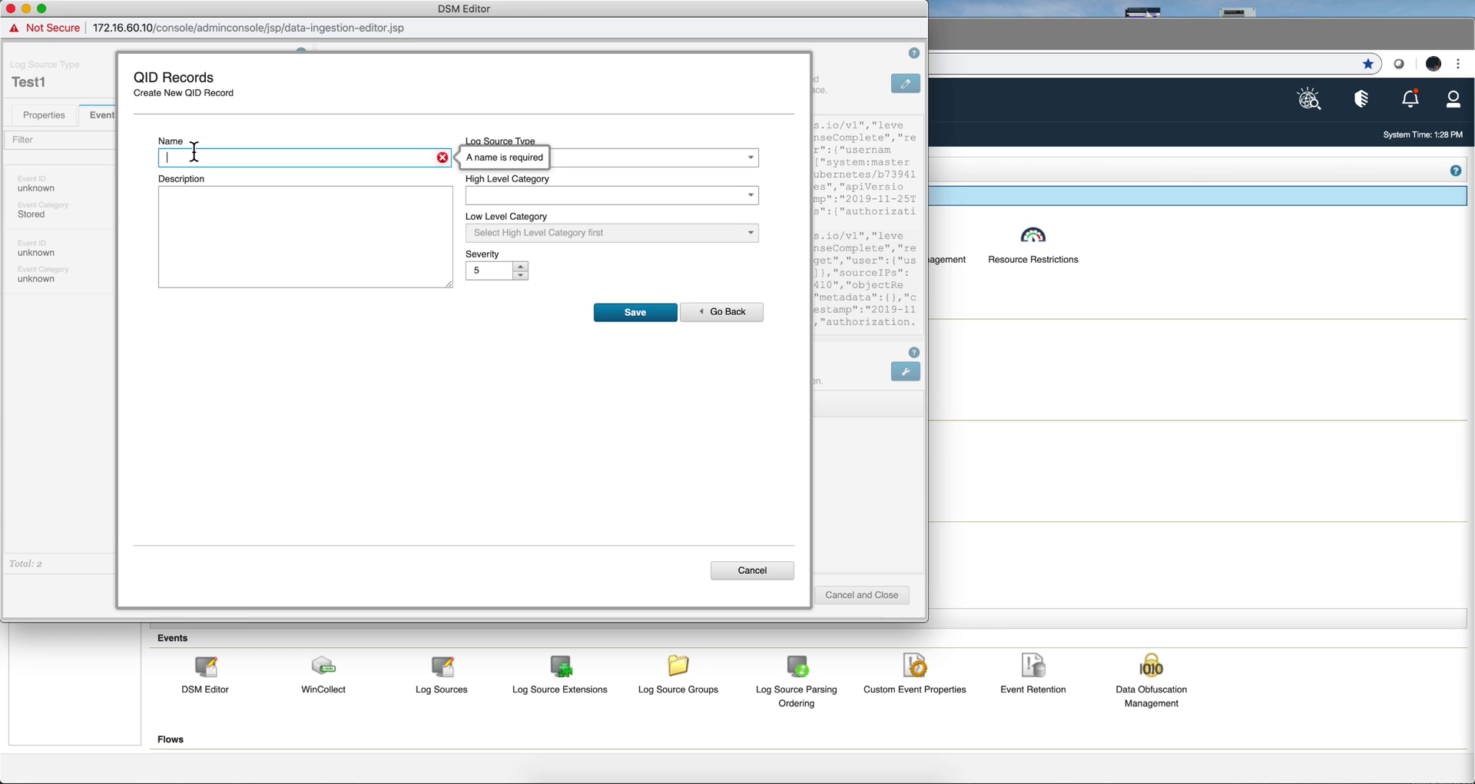
pyautogui.write('List ')
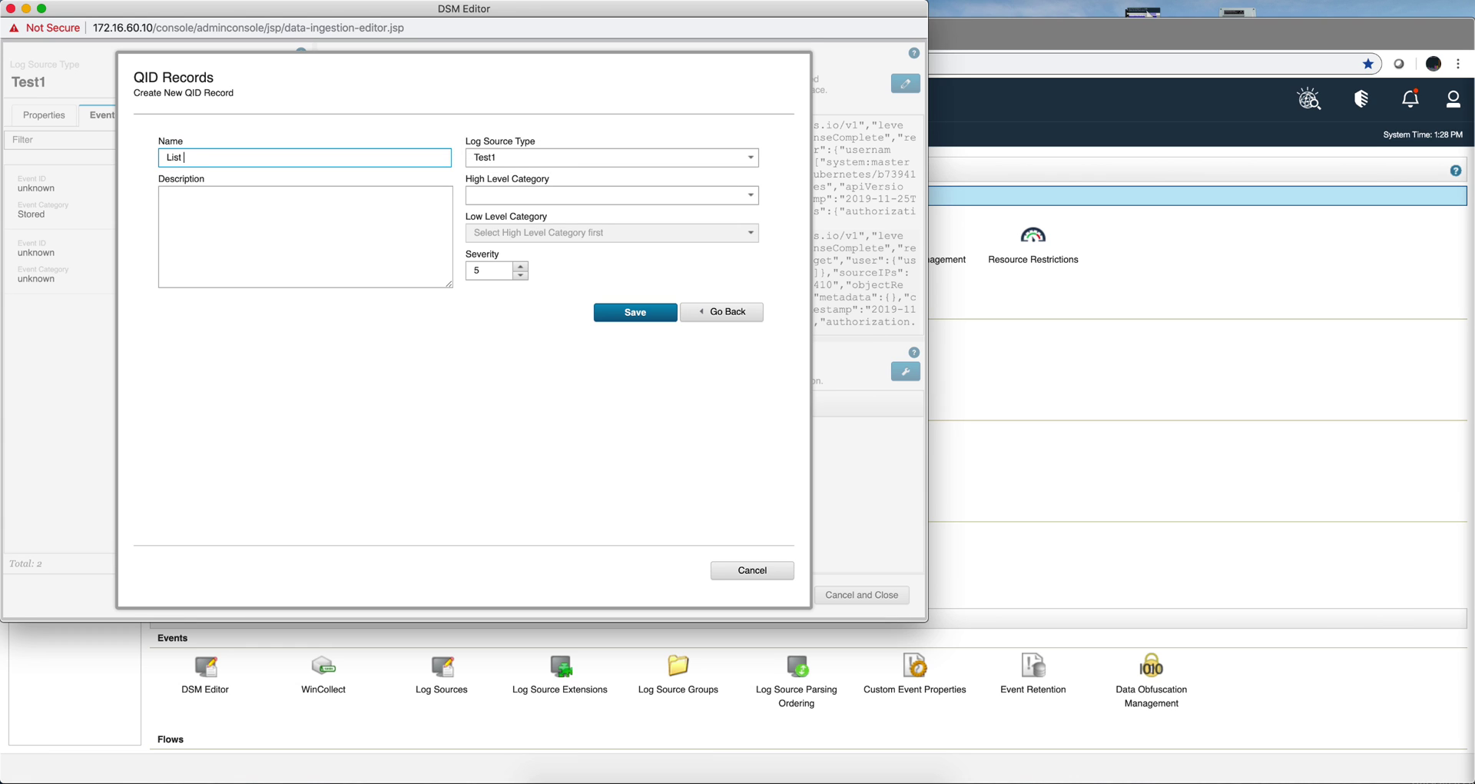
pyautogui.write('Nodes')
pyautogui.click(191, 195)
pyautogui.write('Give me the list of nodes')
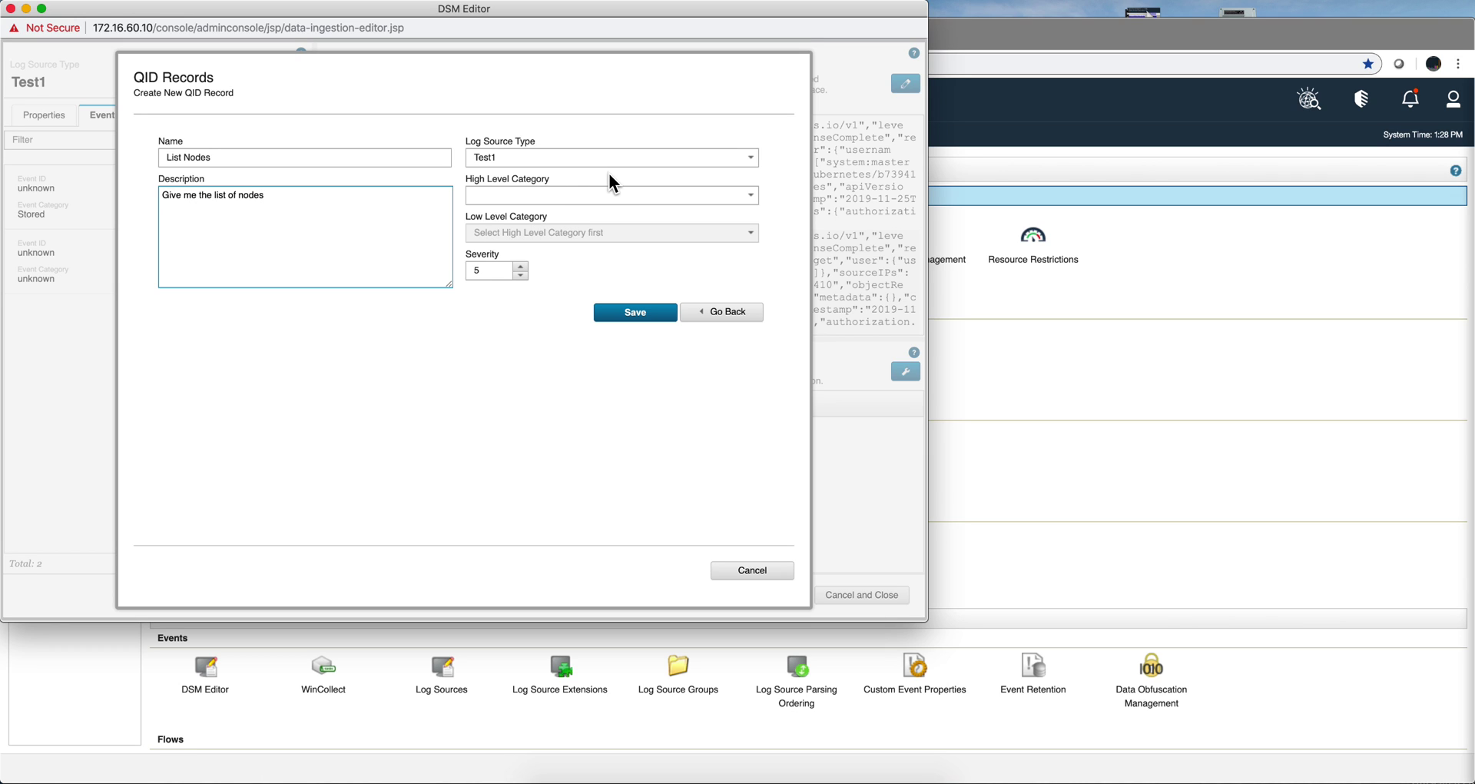
# Set the List Nodes record's category to System / Information and save it.
pyautogui.click(751, 197)
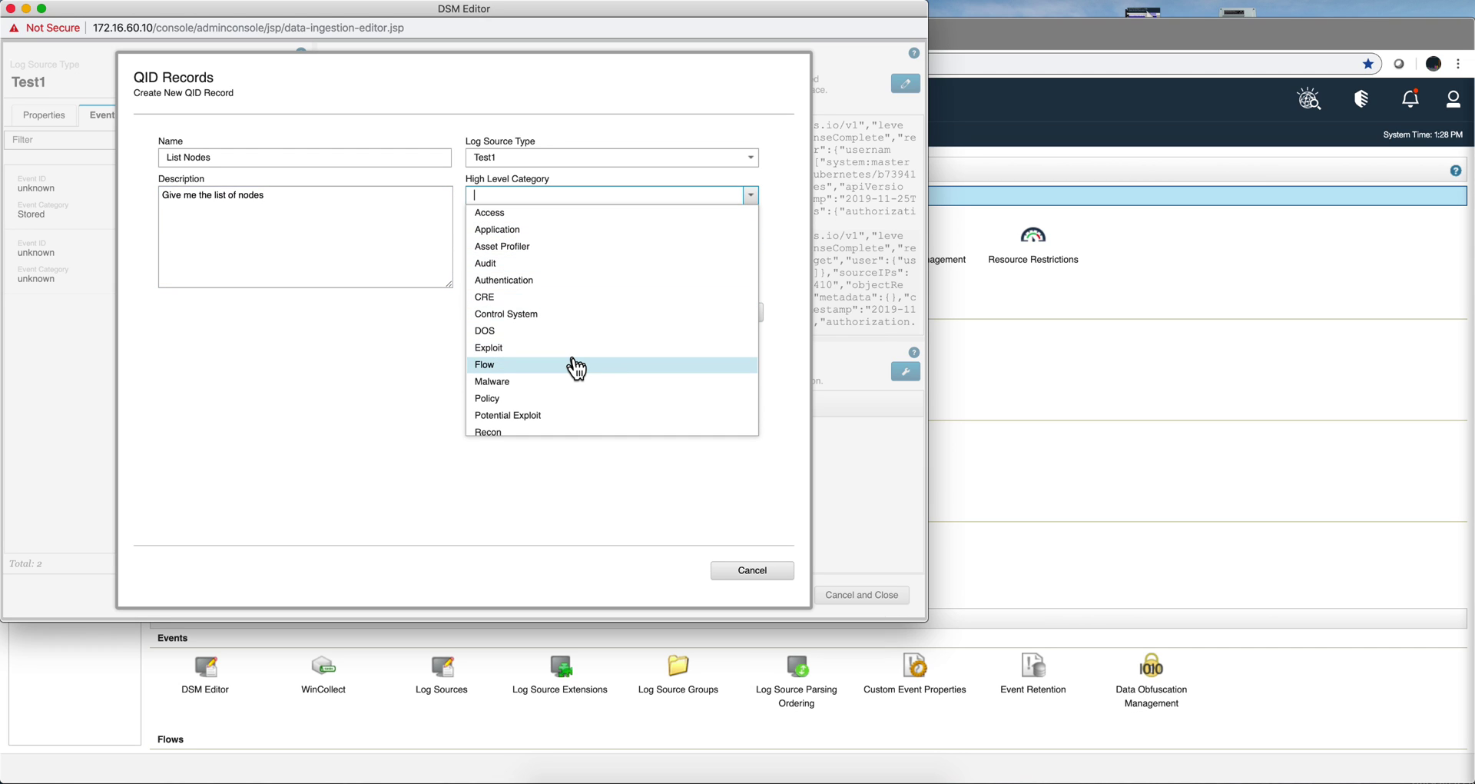
pyautogui.scroll(-5, 574, 368)
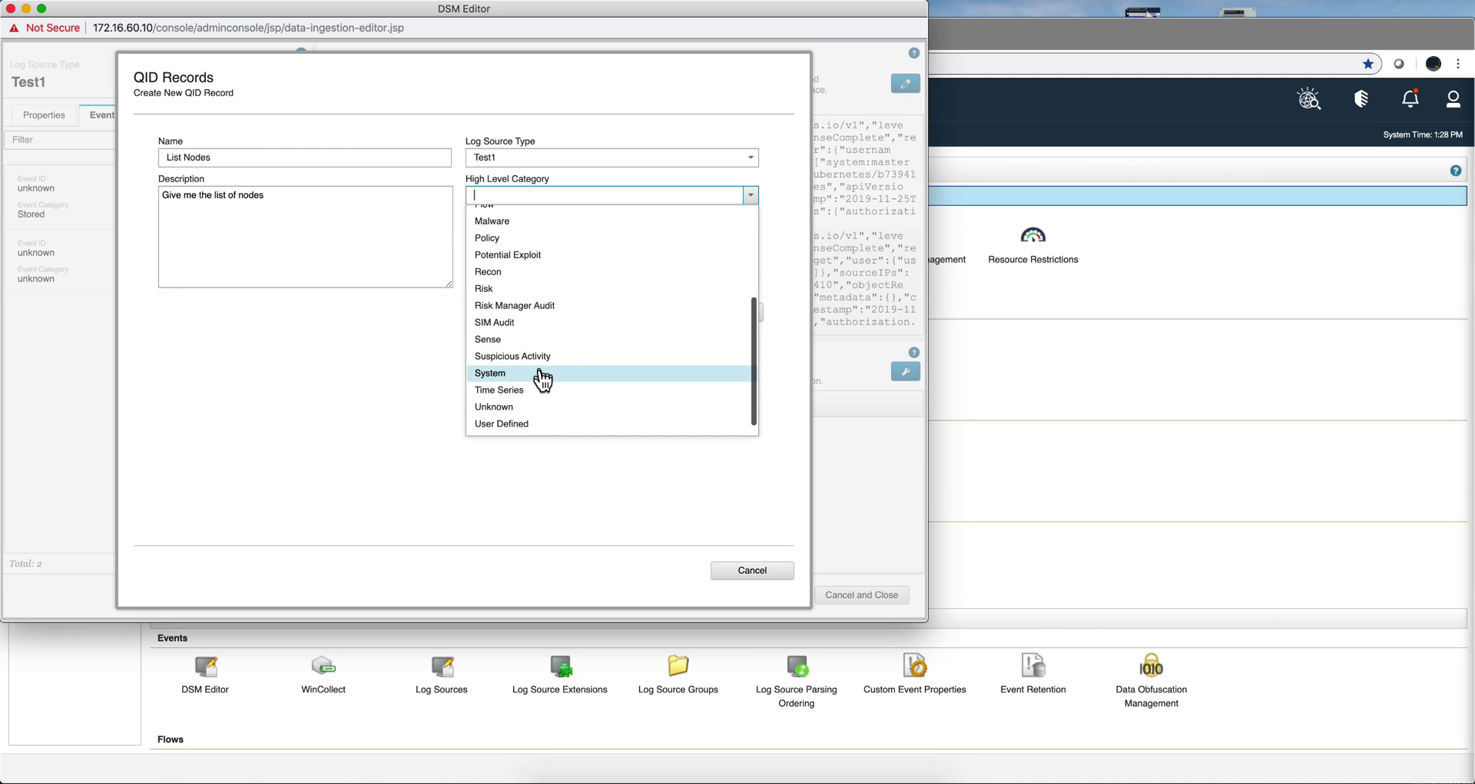
pyautogui.click(538, 373)
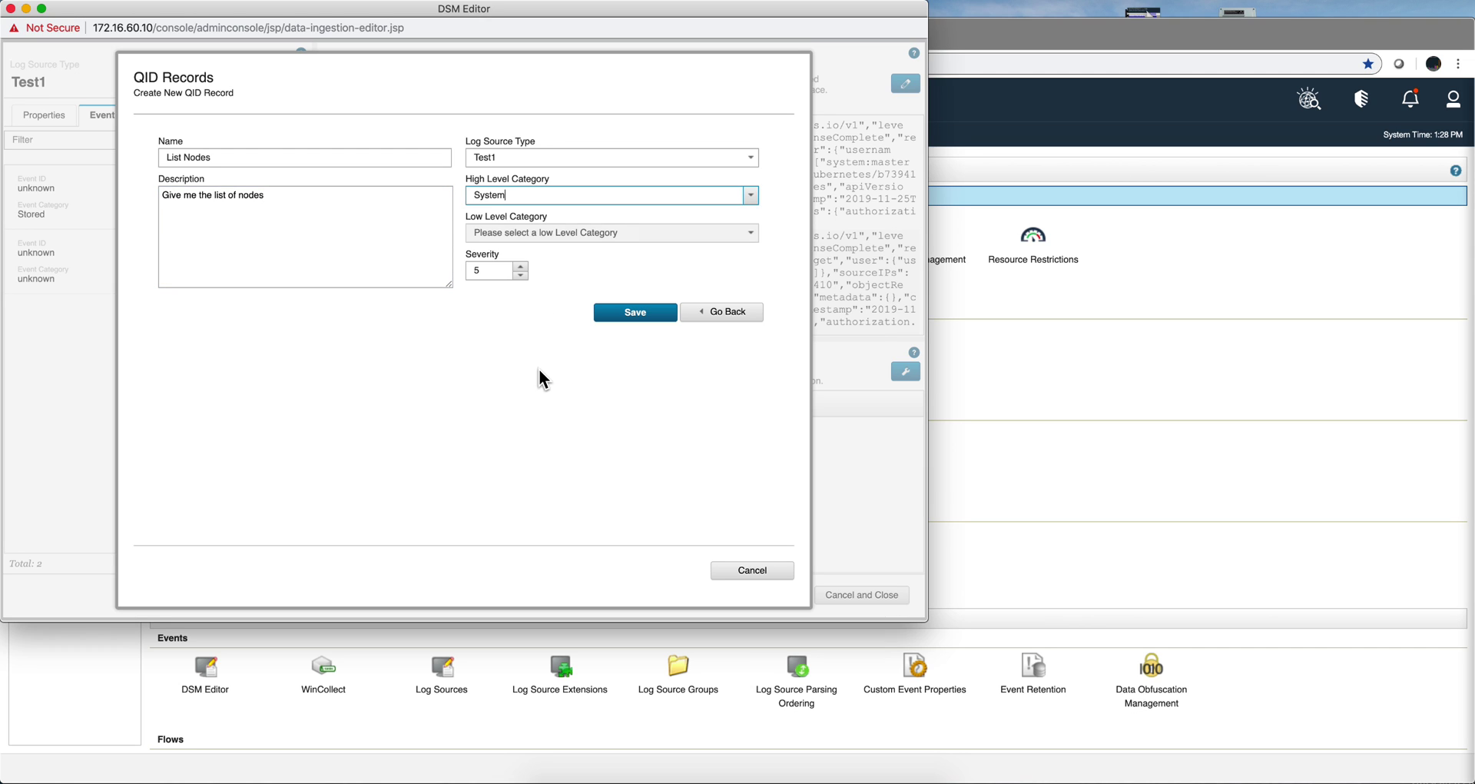
pyautogui.click(702, 232)
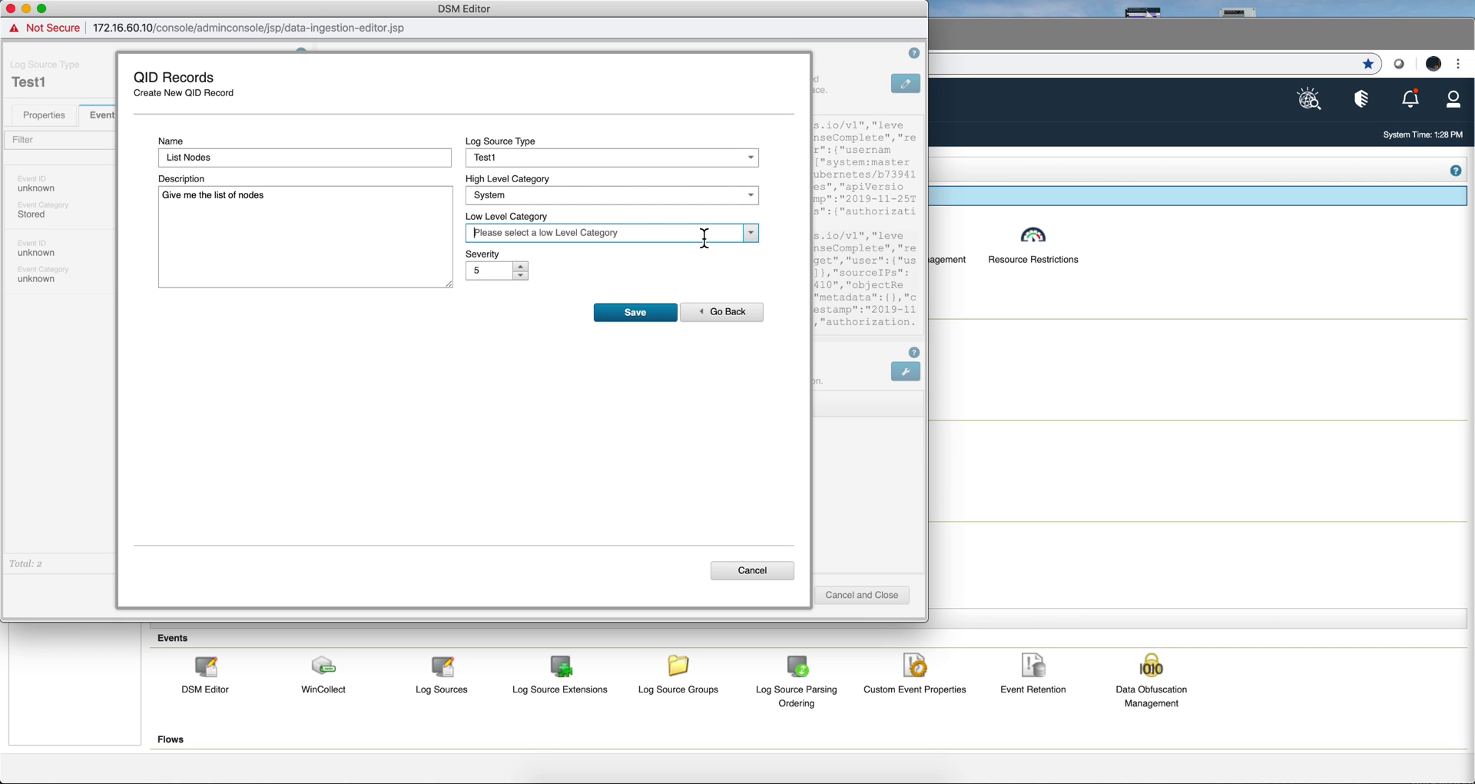
pyautogui.click(756, 236)
pyautogui.scroll(-5, 575, 355)
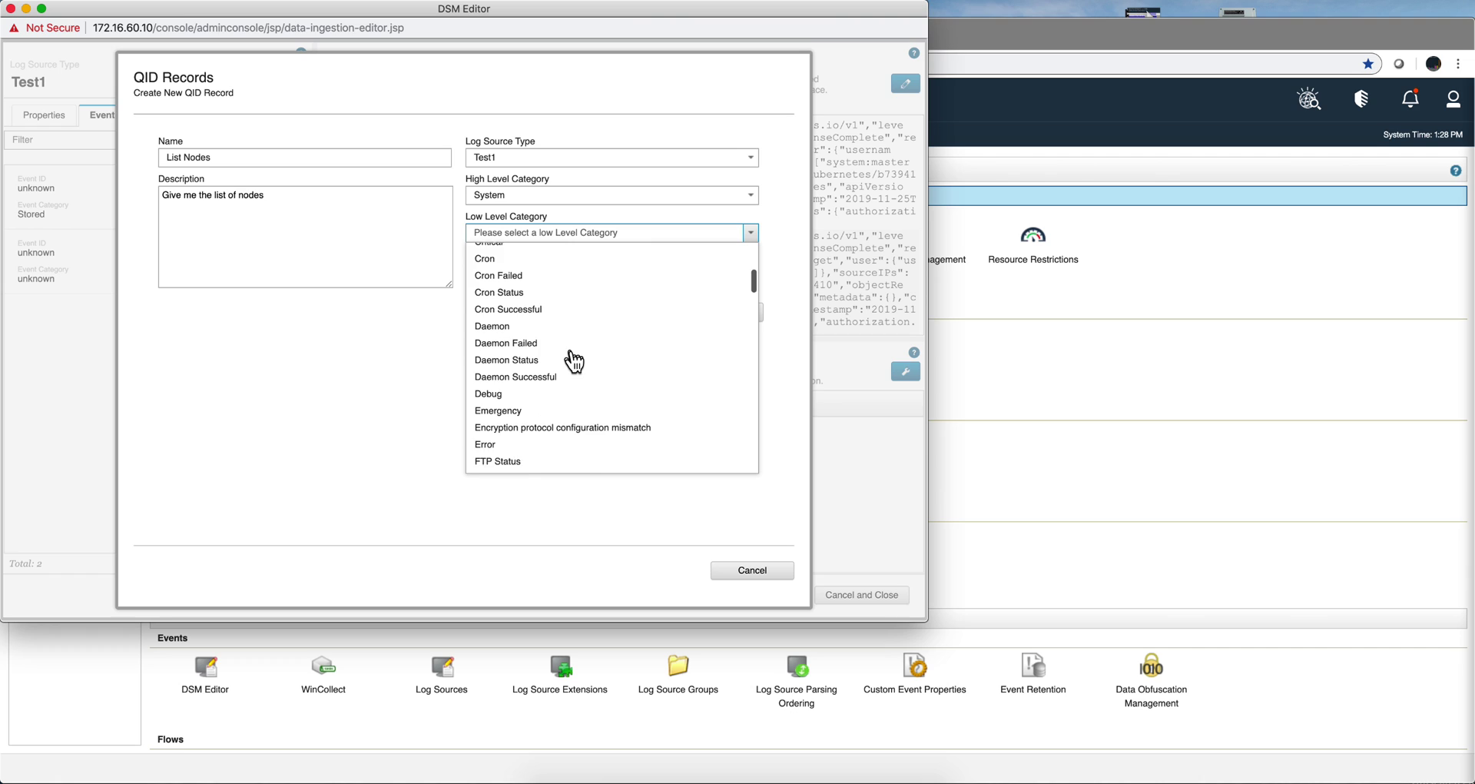
pyautogui.scroll(-6, 575, 361)
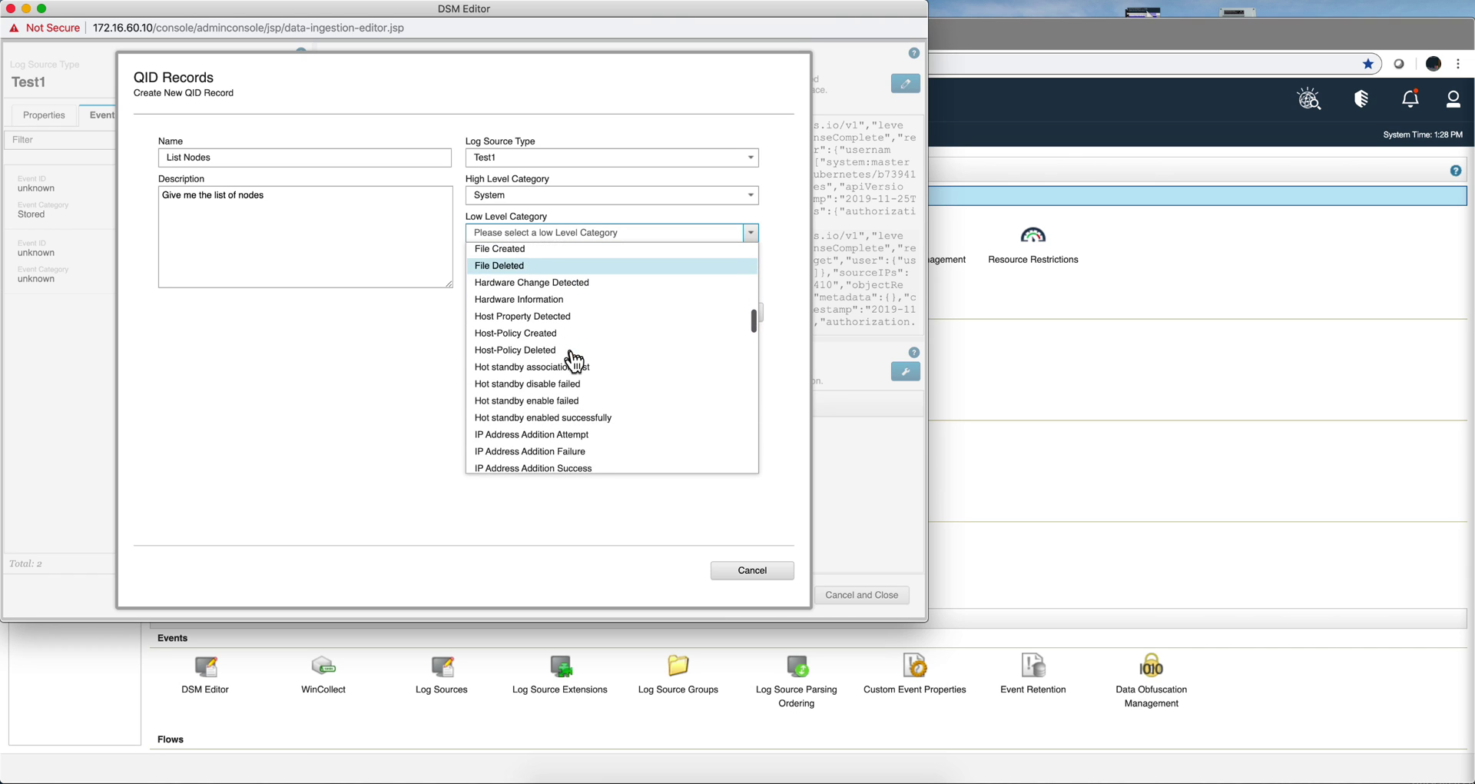
pyautogui.scroll(-6, 574, 359)
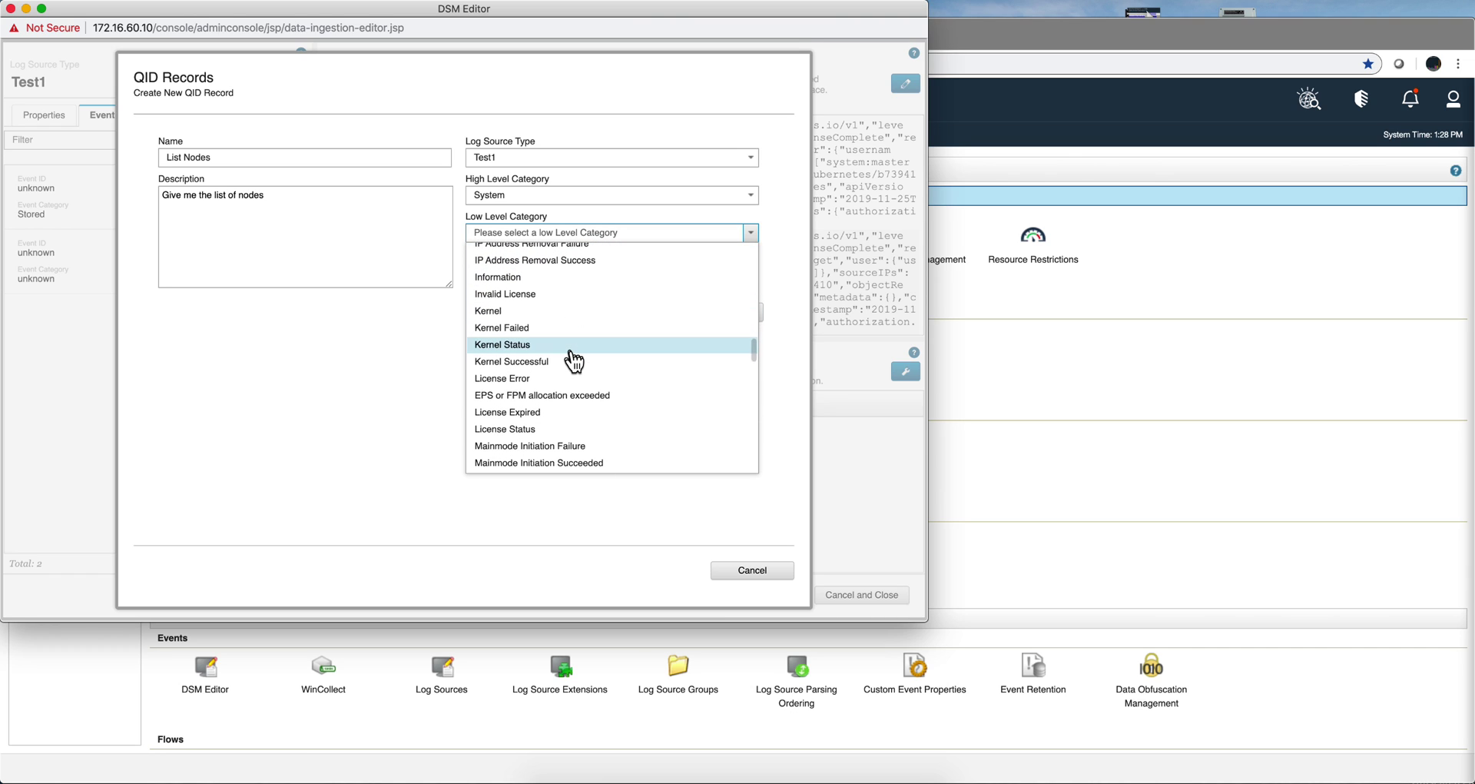
pyautogui.click(545, 277)
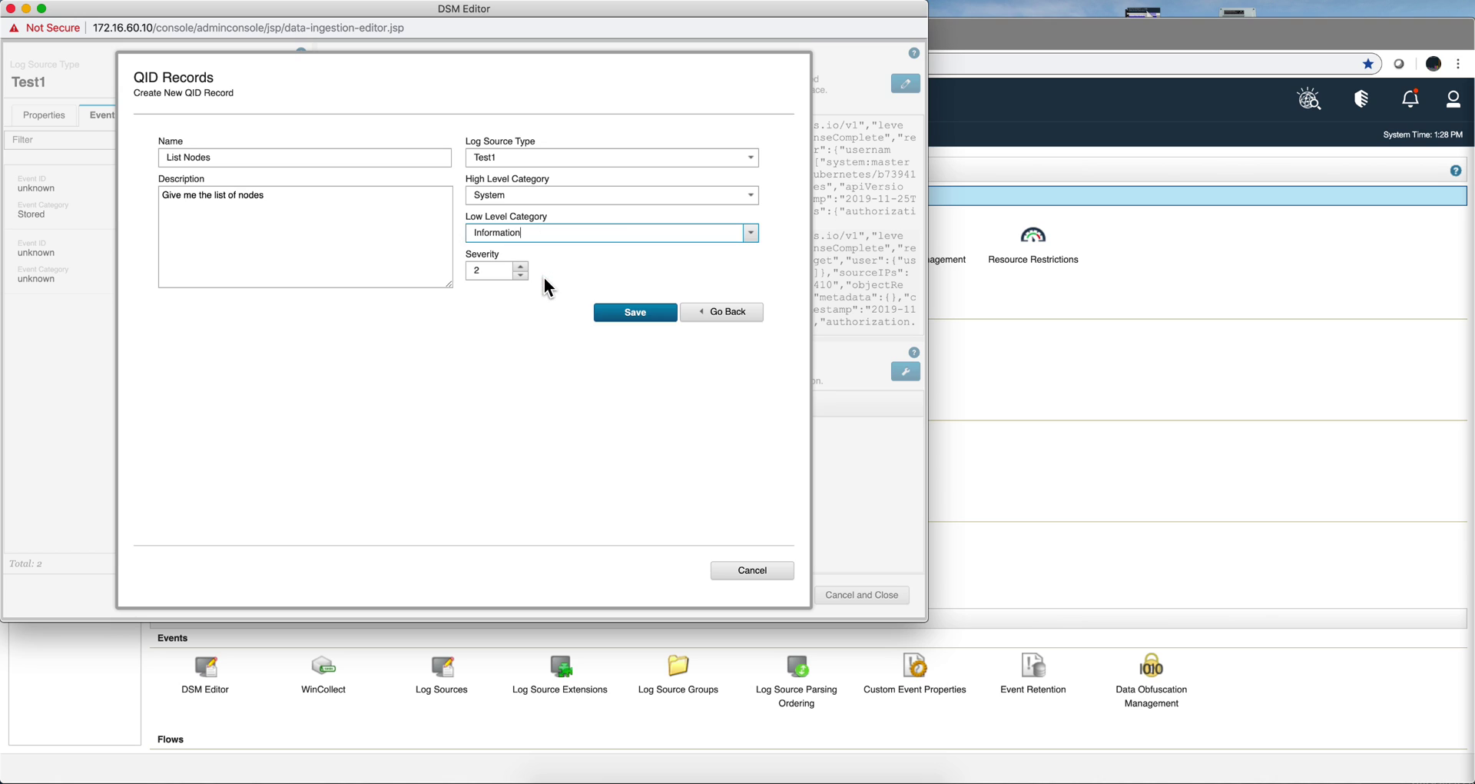
pyautogui.click(654, 313)
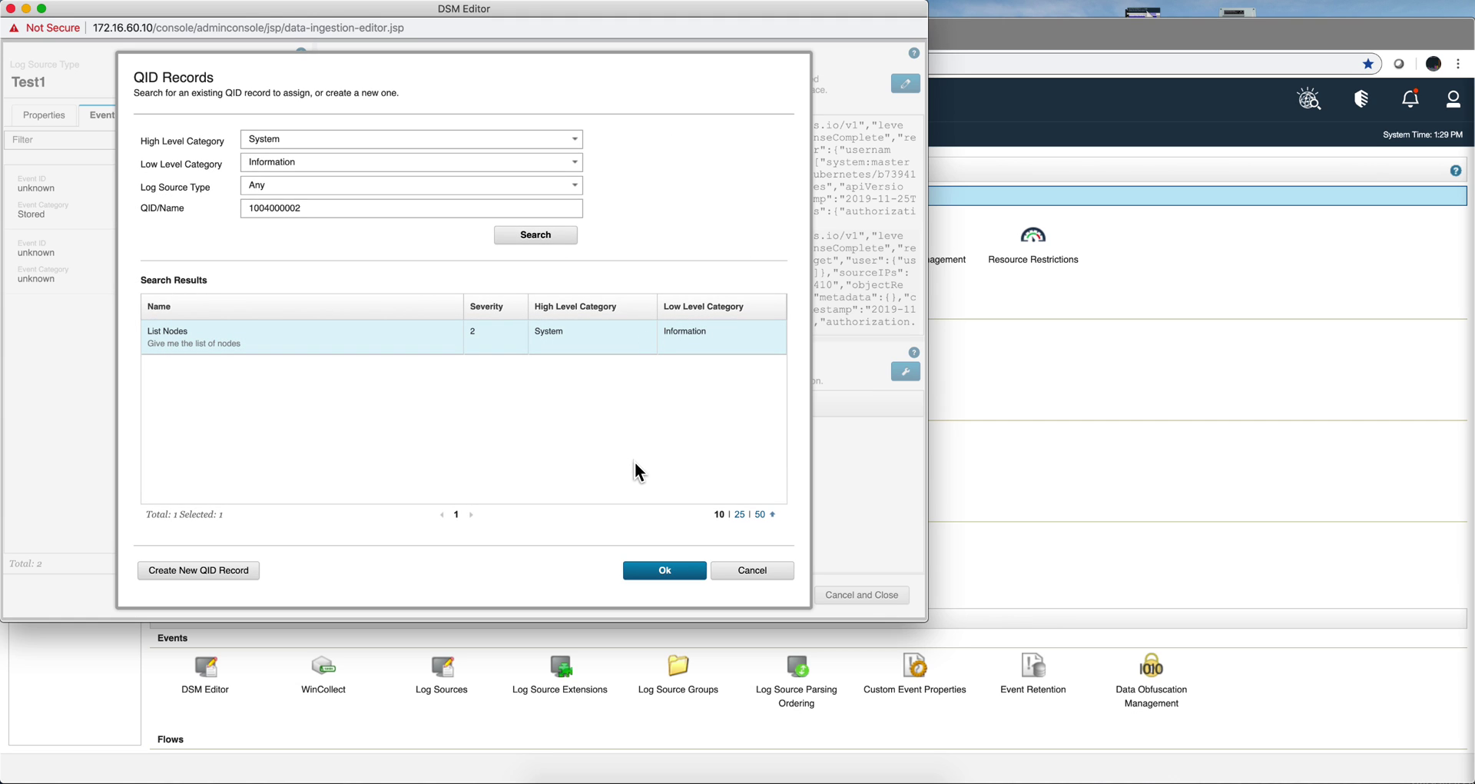
# Assign the List Nodes QID and create the get/nodes event mapping.
pyautogui.click(665, 585)
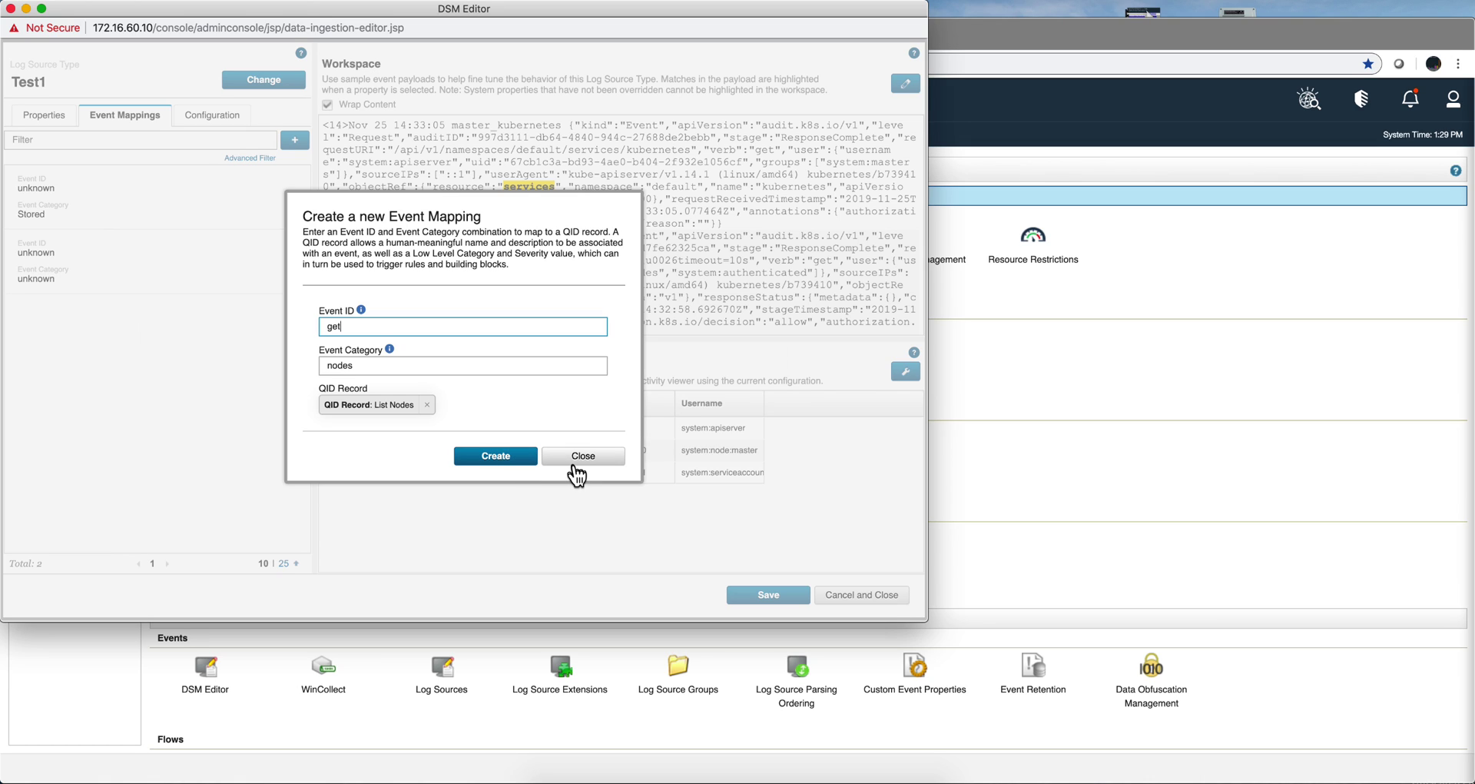
pyautogui.click(518, 461)
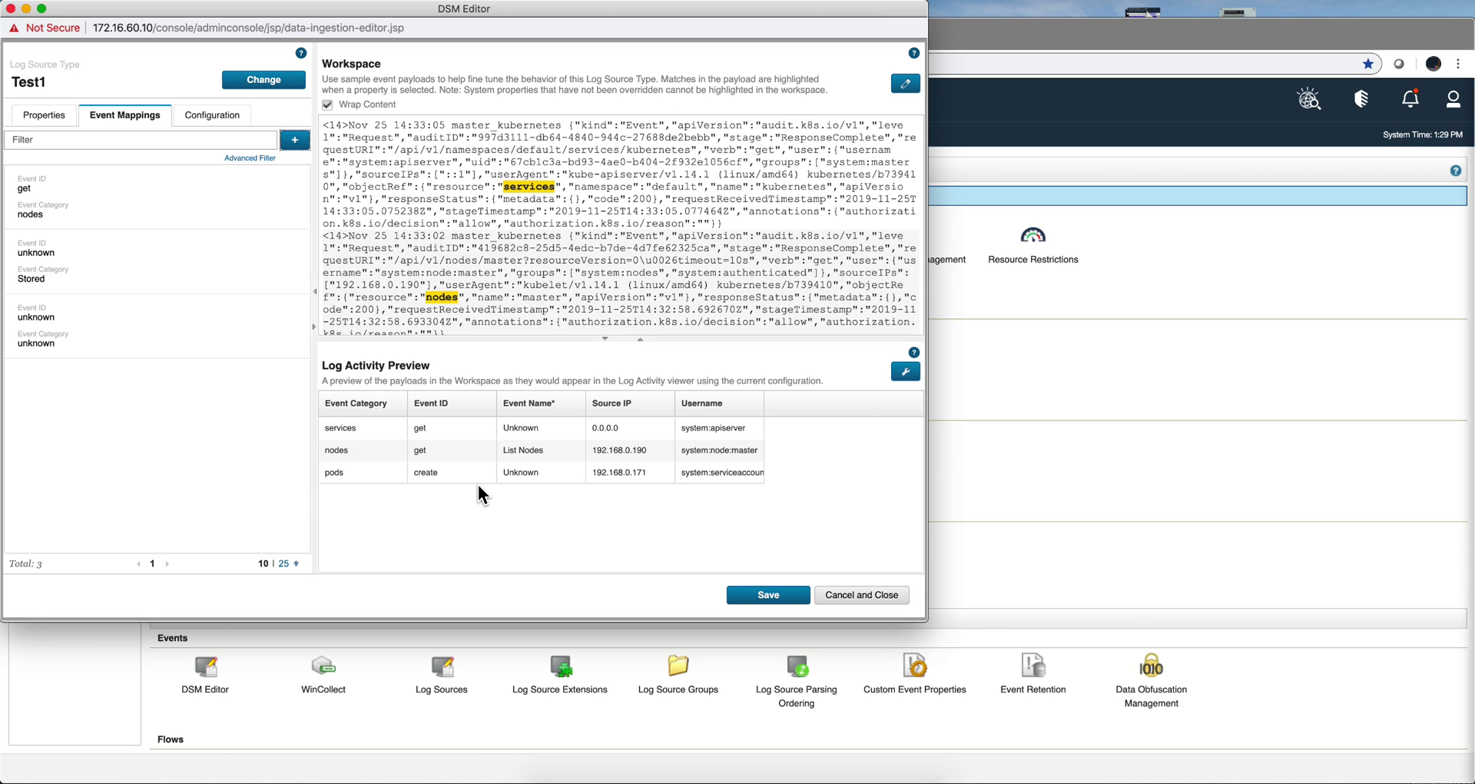
# Draft a new event mapping with Event ID 'get' and Event Category 'services'.
pyautogui.click(293, 143)
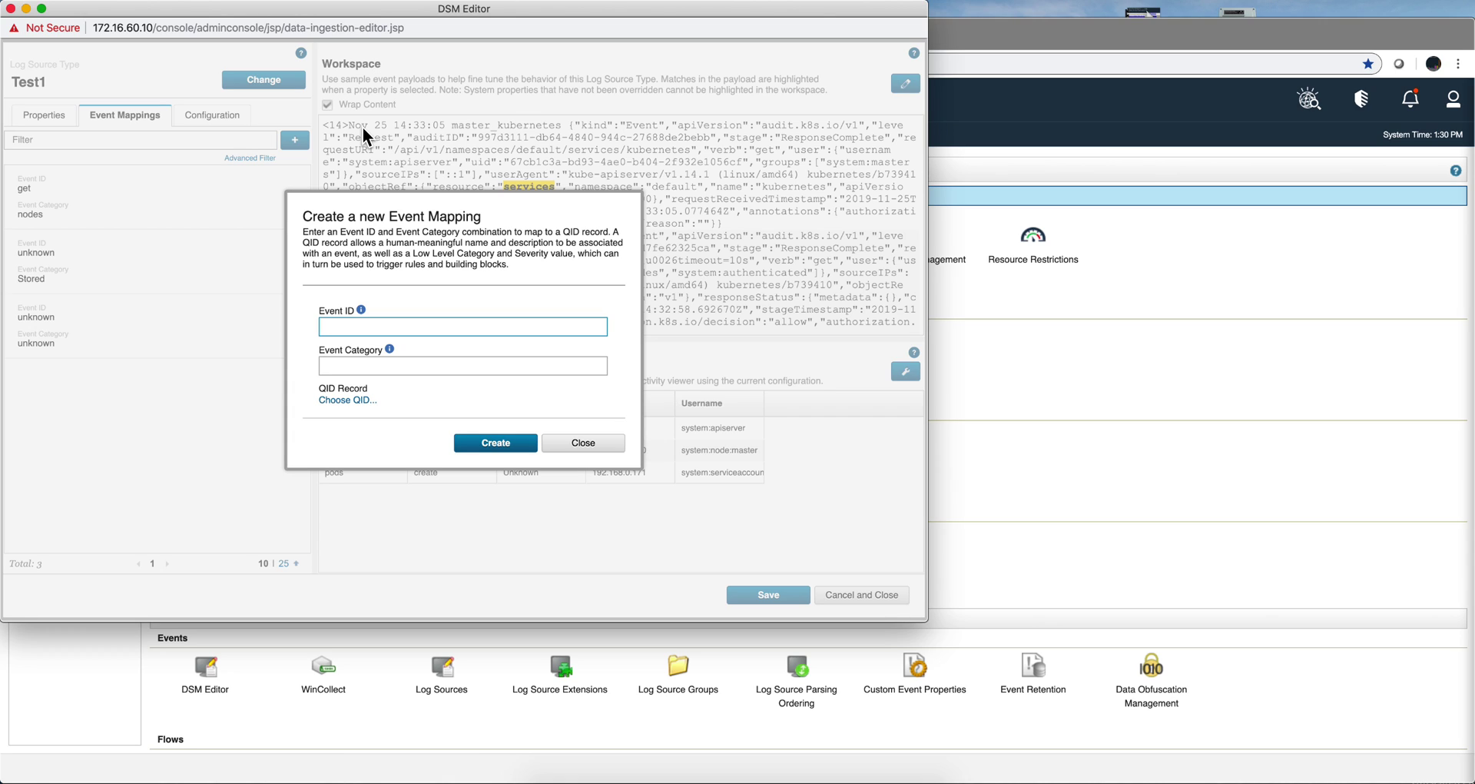
pyautogui.write('get')
pyautogui.click(325, 367)
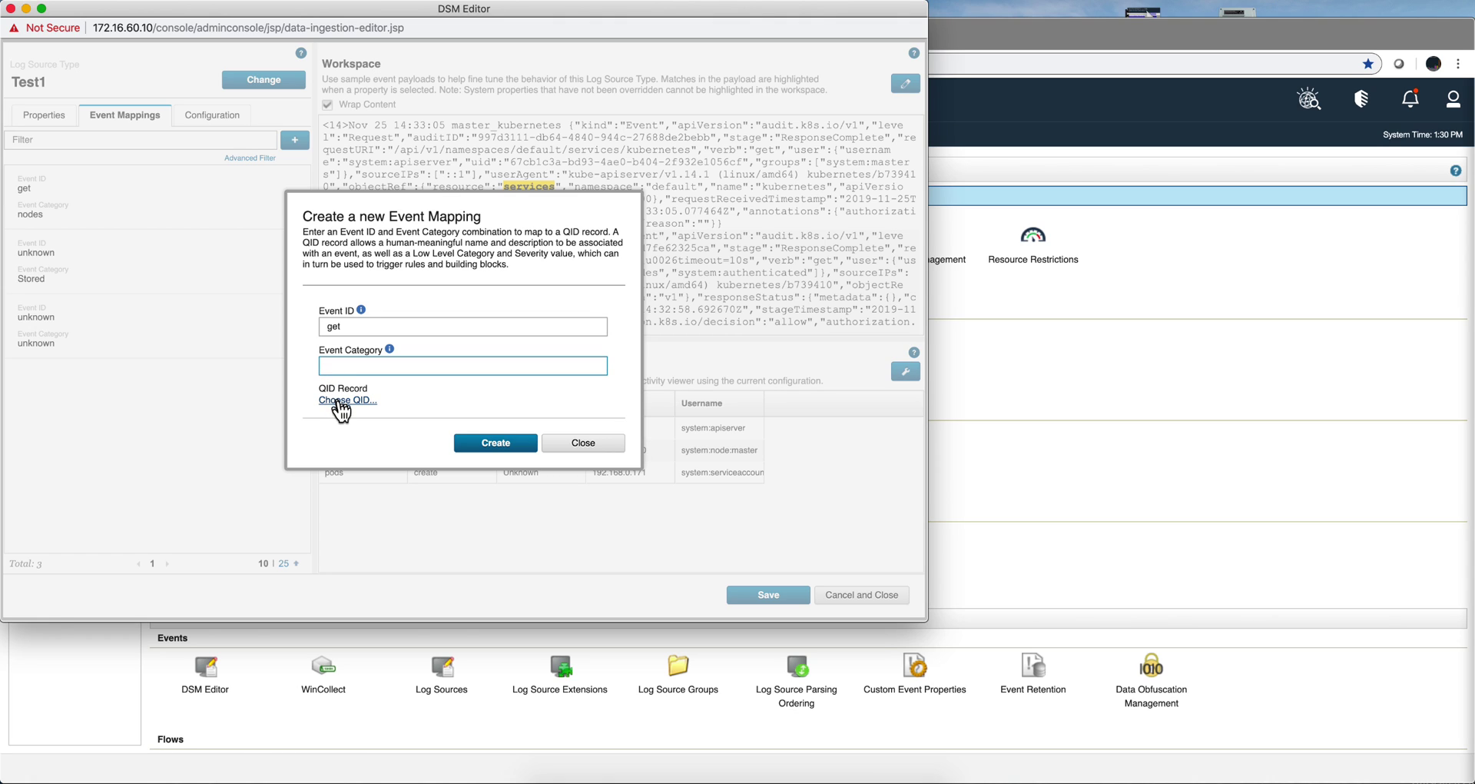
pyautogui.write('services')
# Start a new QID record 'List Services' with description 'List my services'.
pyautogui.click(344, 402)
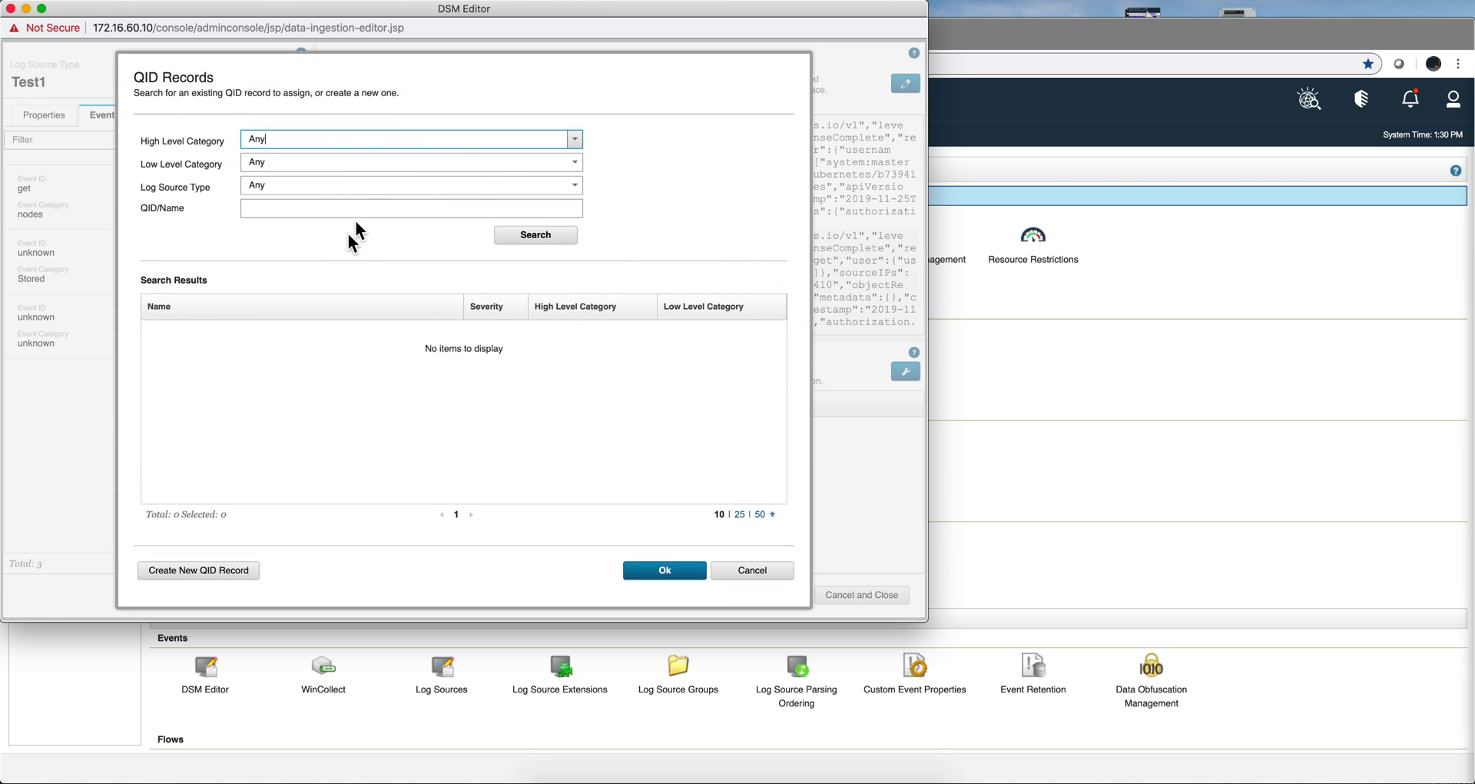
pyautogui.click(234, 575)
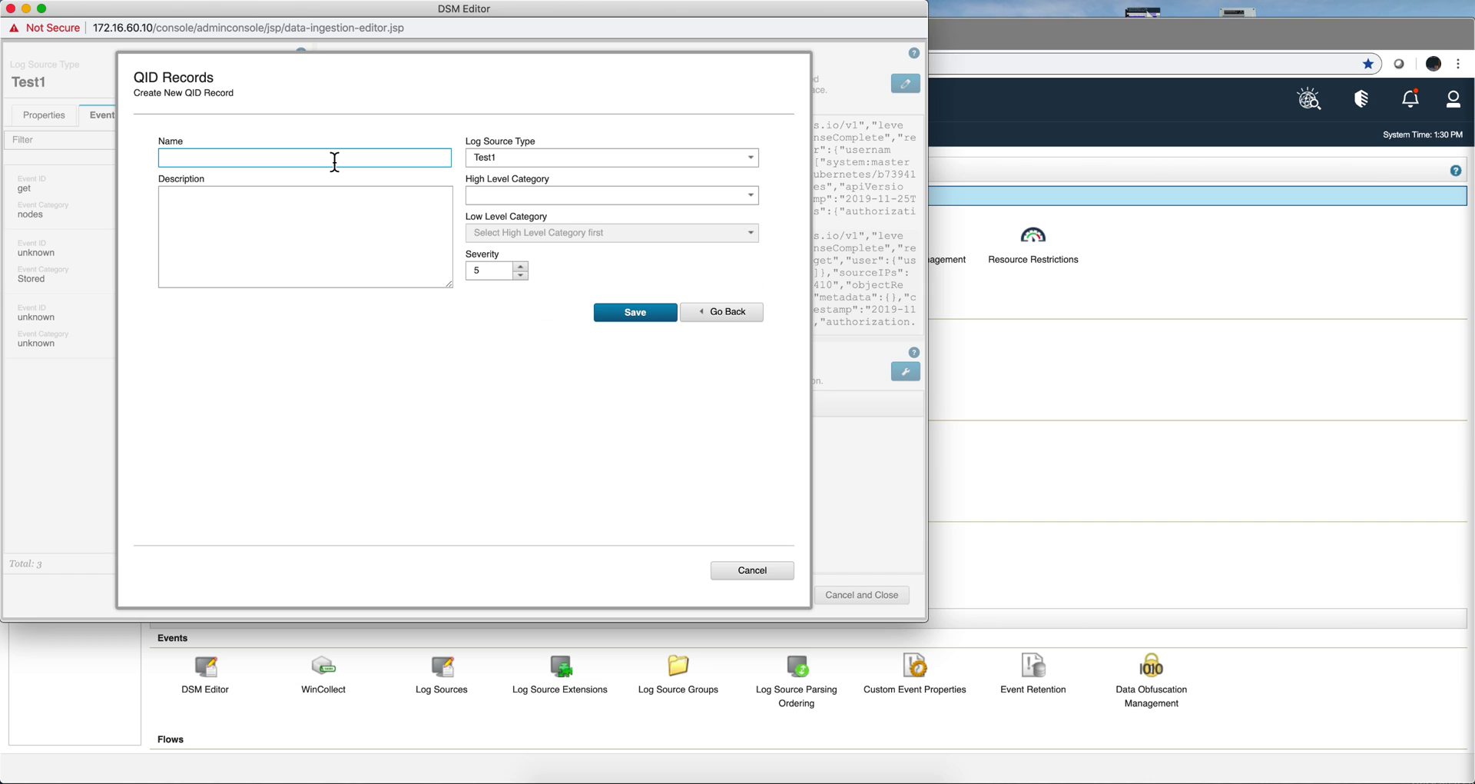
pyautogui.write('List Services')
pyautogui.click(246, 199)
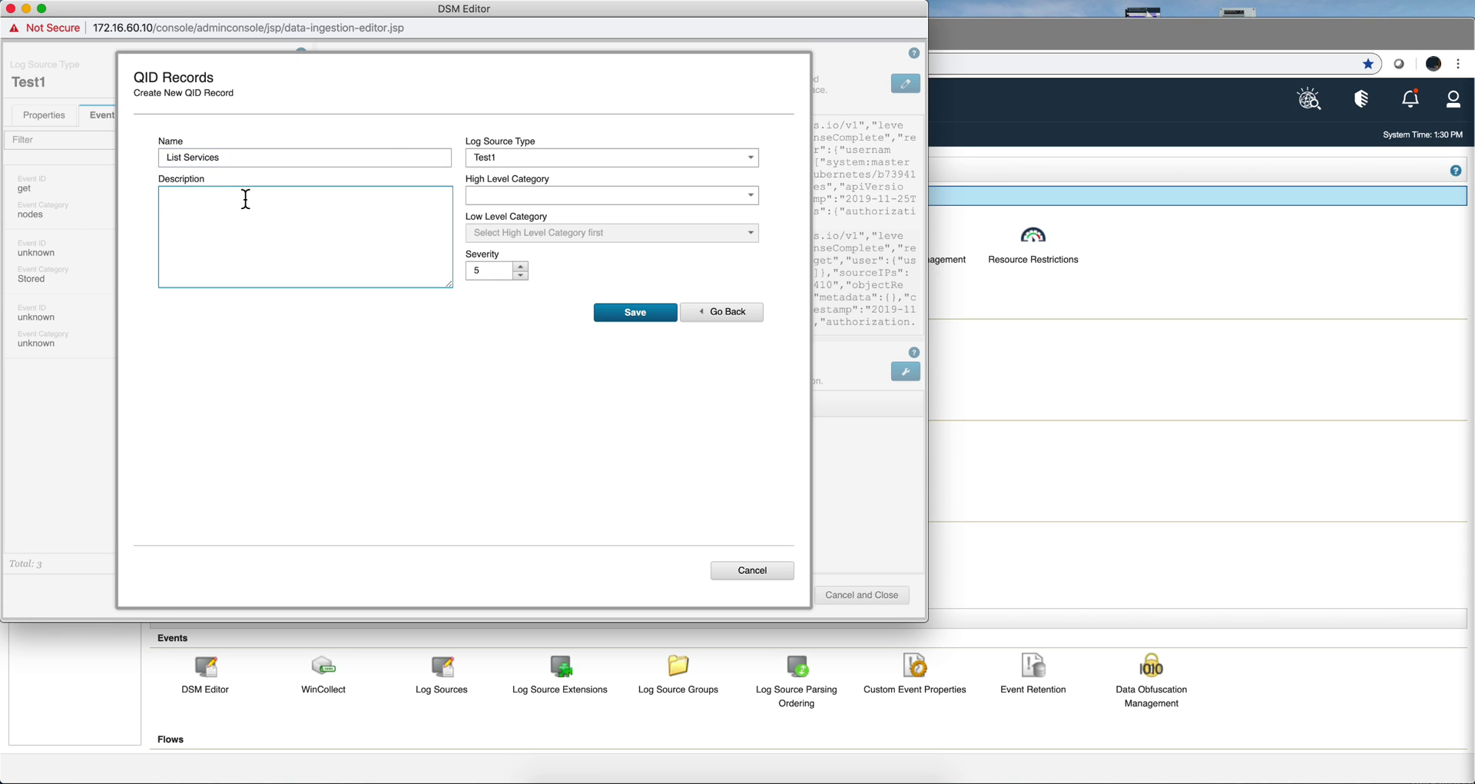
pyautogui.write('List my services')
# Set List Services to System / Information, save it, and assign it to the mapping.
pyautogui.click(534, 201)
pyautogui.click(750, 199)
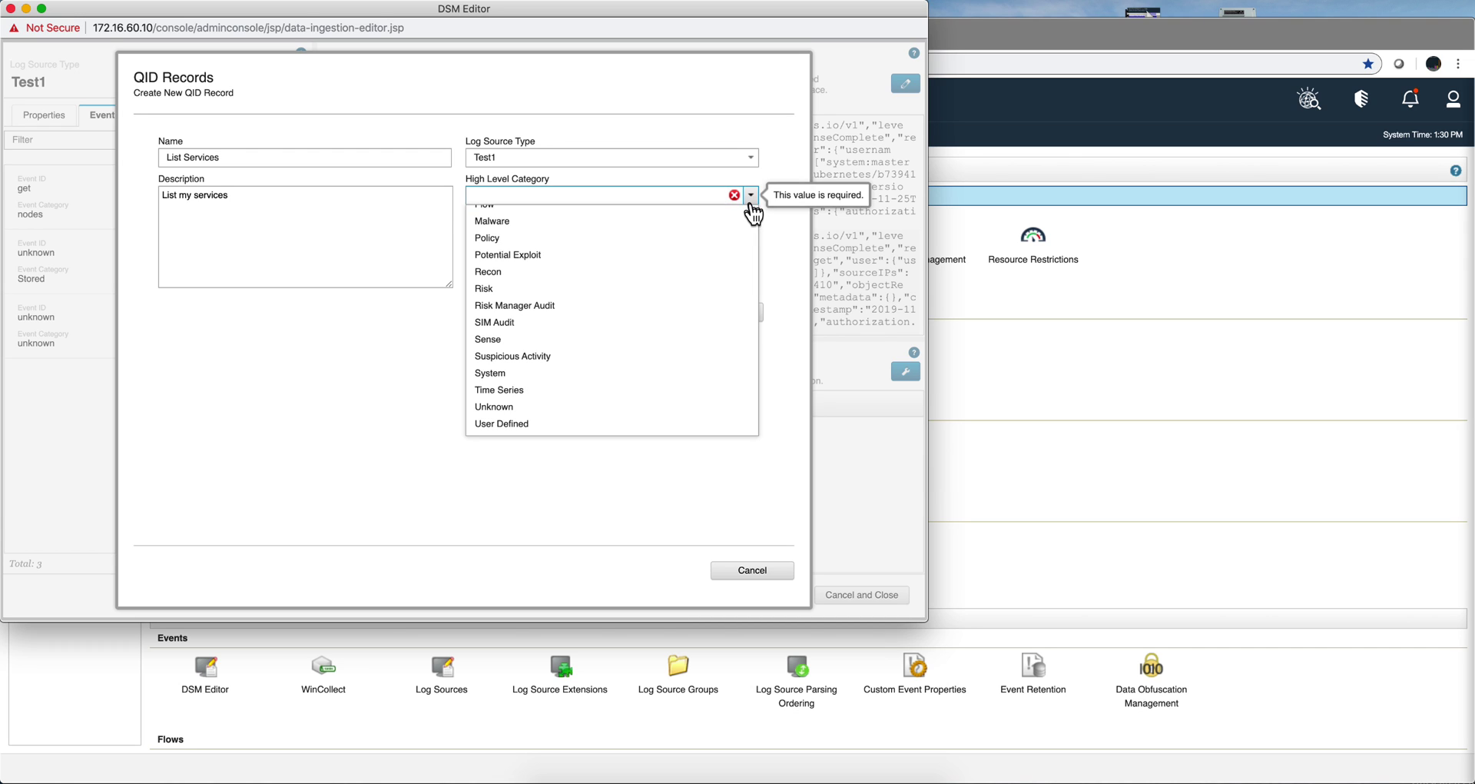
pyautogui.scroll(-1, 610, 307)
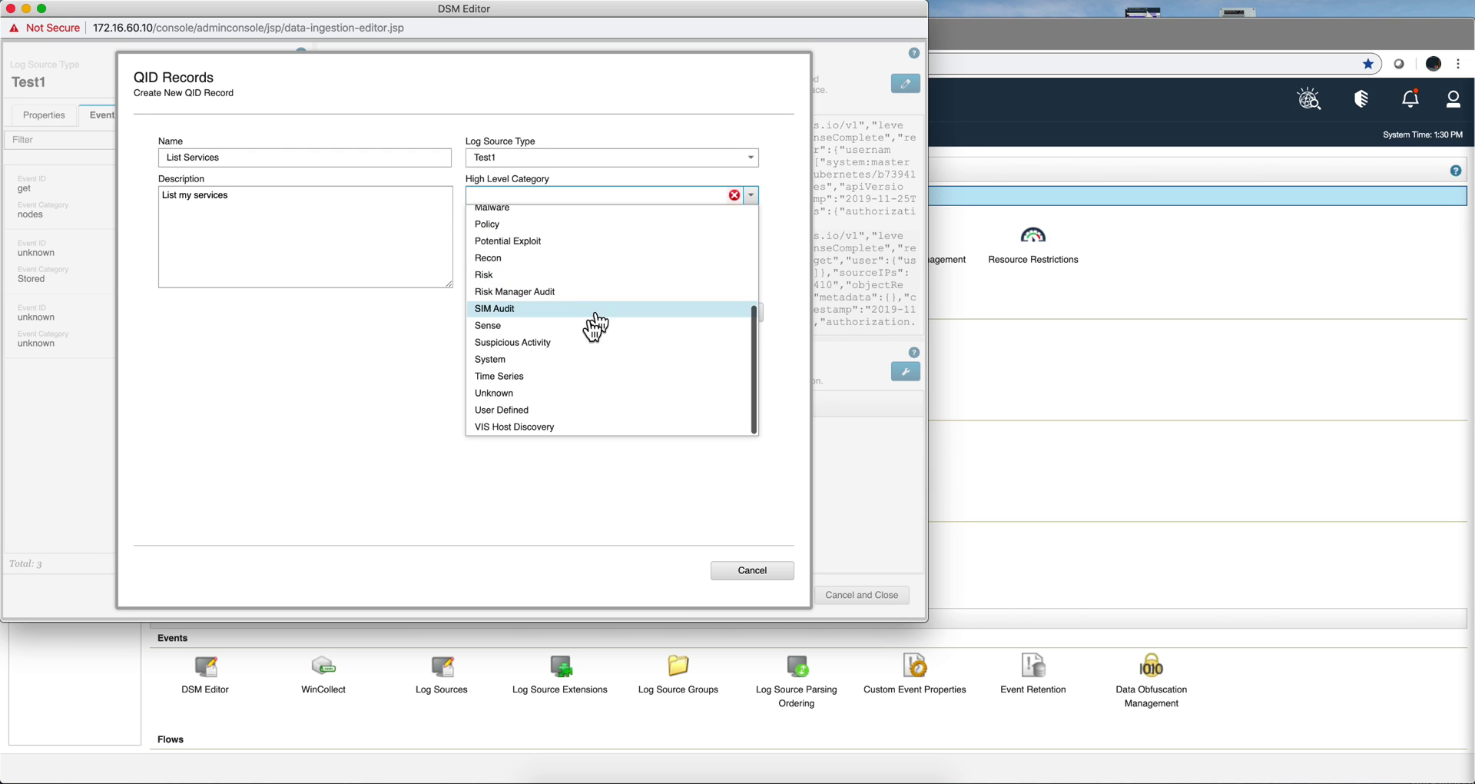
pyautogui.click(492, 358)
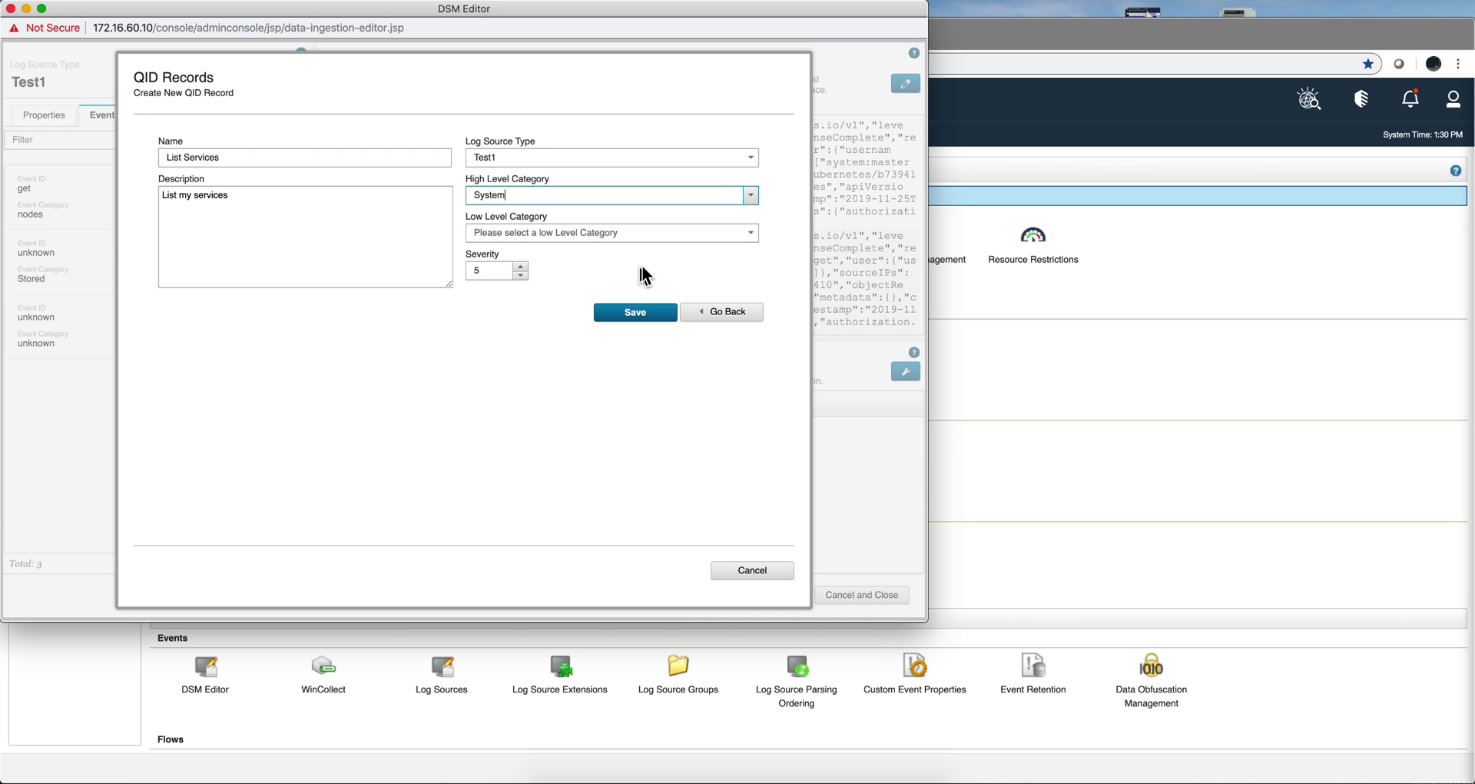
pyautogui.click(756, 238)
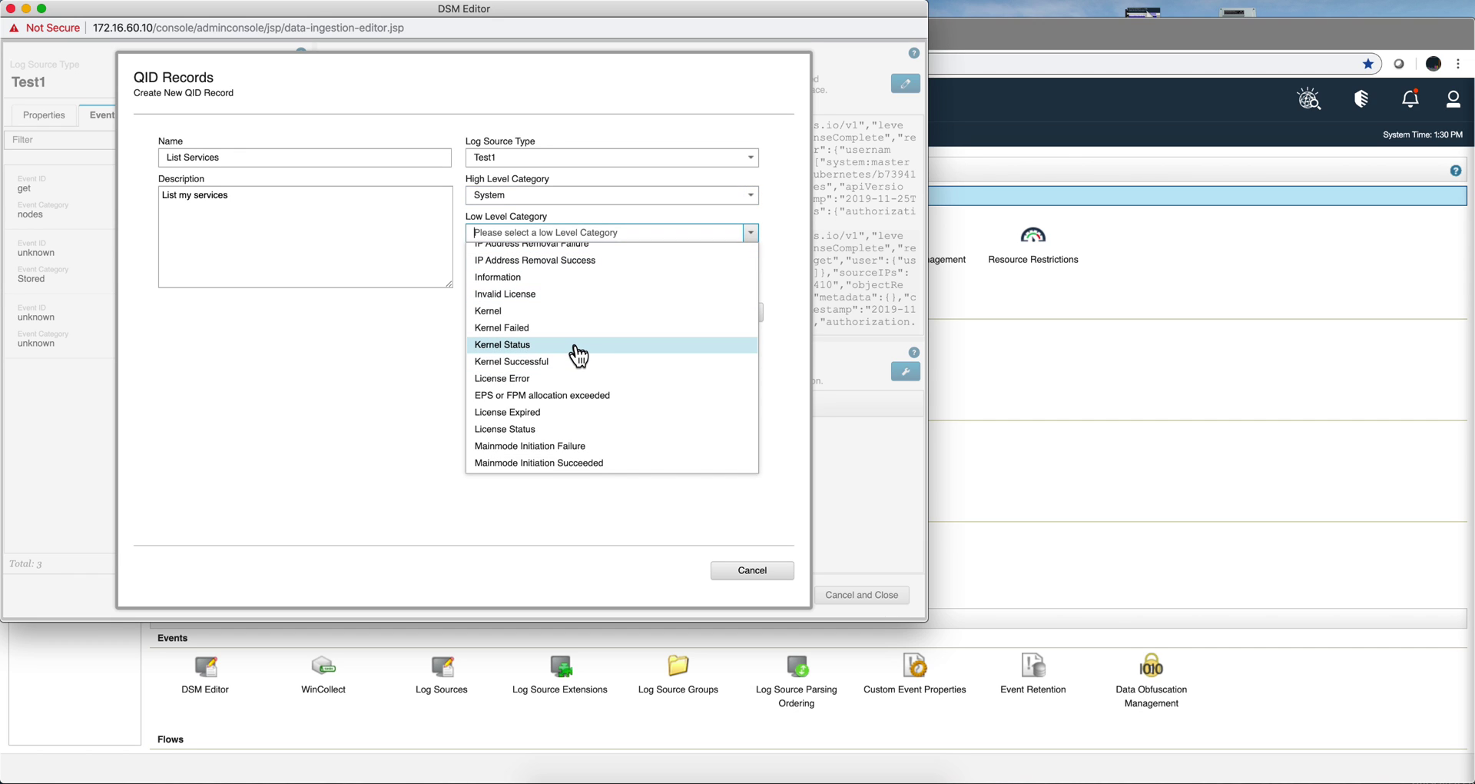
pyautogui.scroll(-5, 578, 355)
pyautogui.scroll(-10, 577, 355)
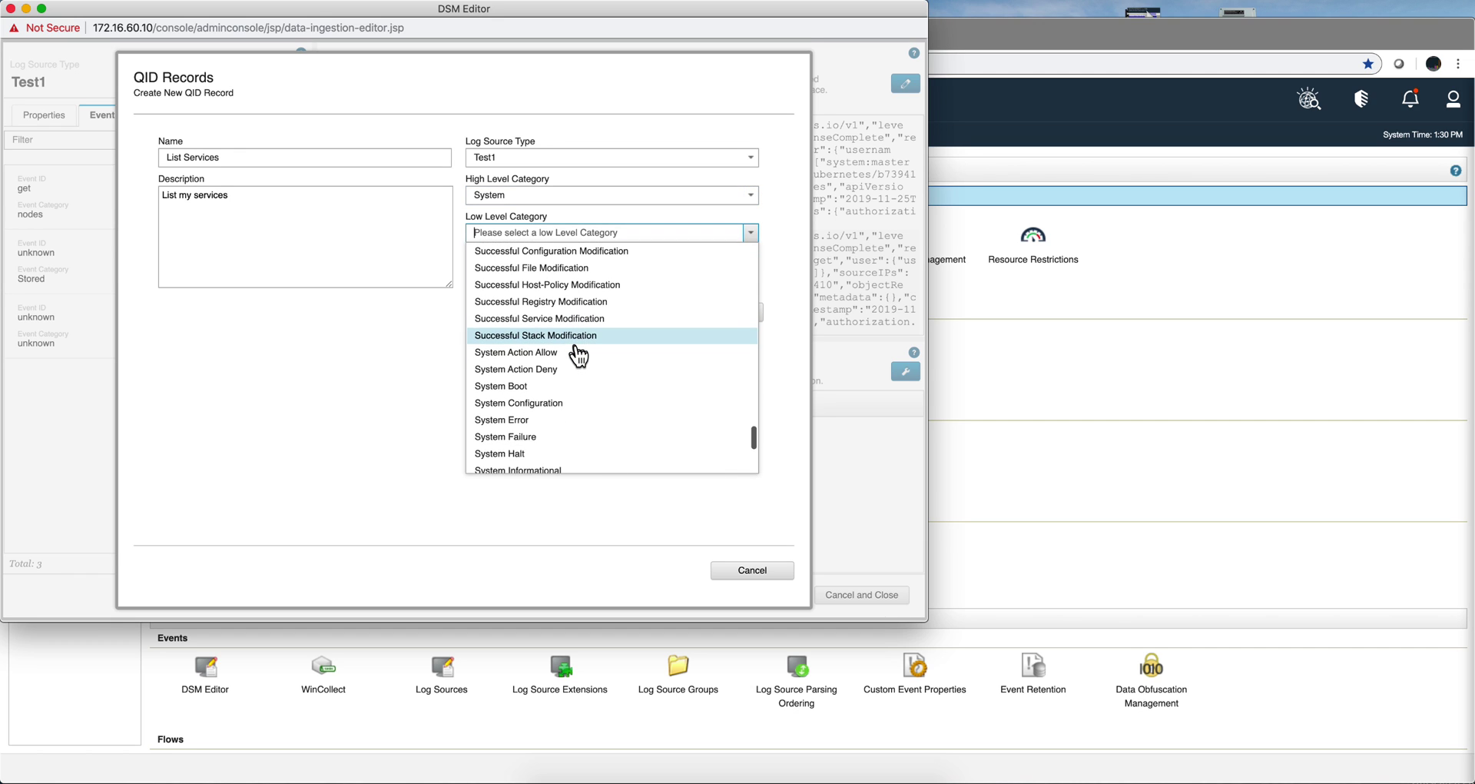
pyautogui.scroll(-3, 578, 355)
pyautogui.scroll(7, 578, 355)
pyautogui.scroll(15, 578, 355)
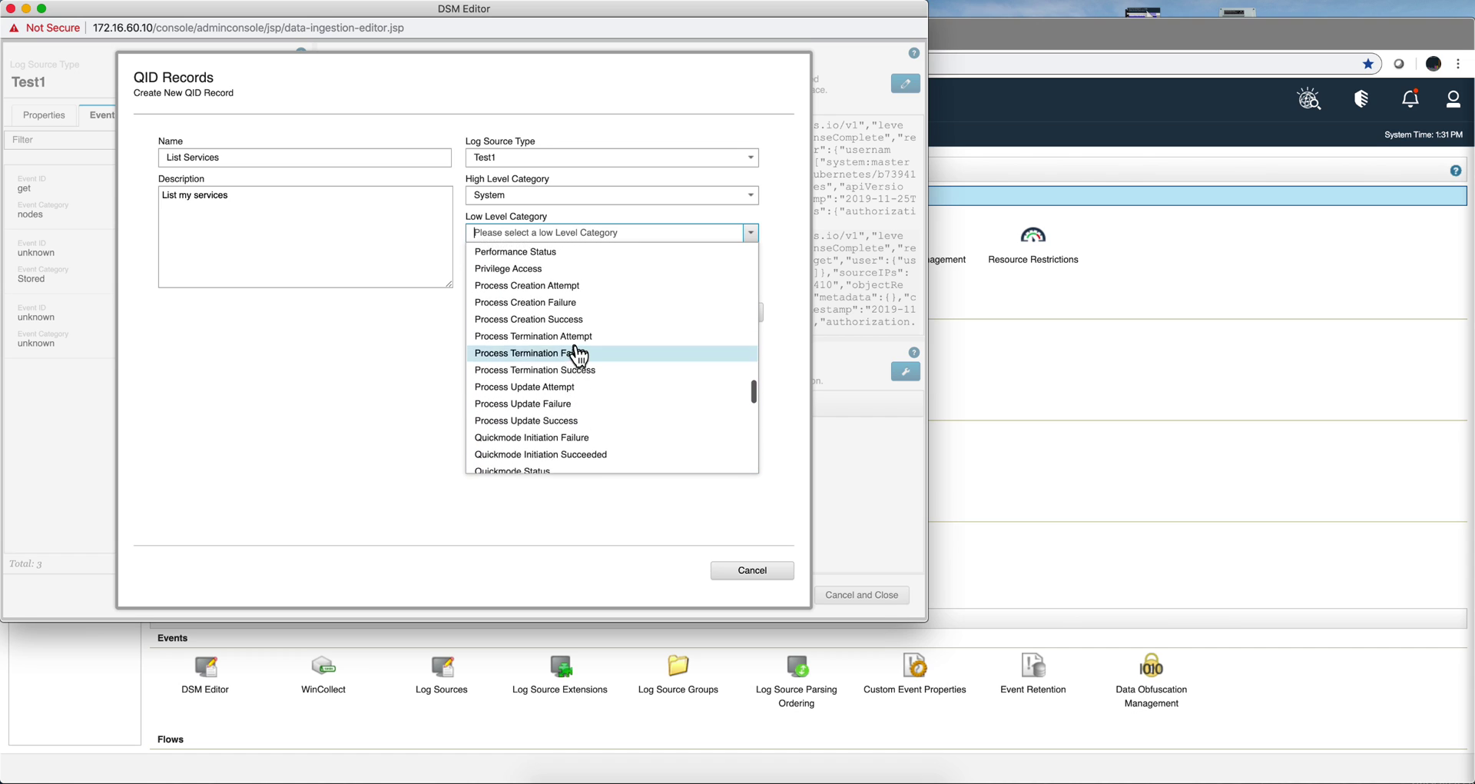
pyautogui.scroll(5, 578, 354)
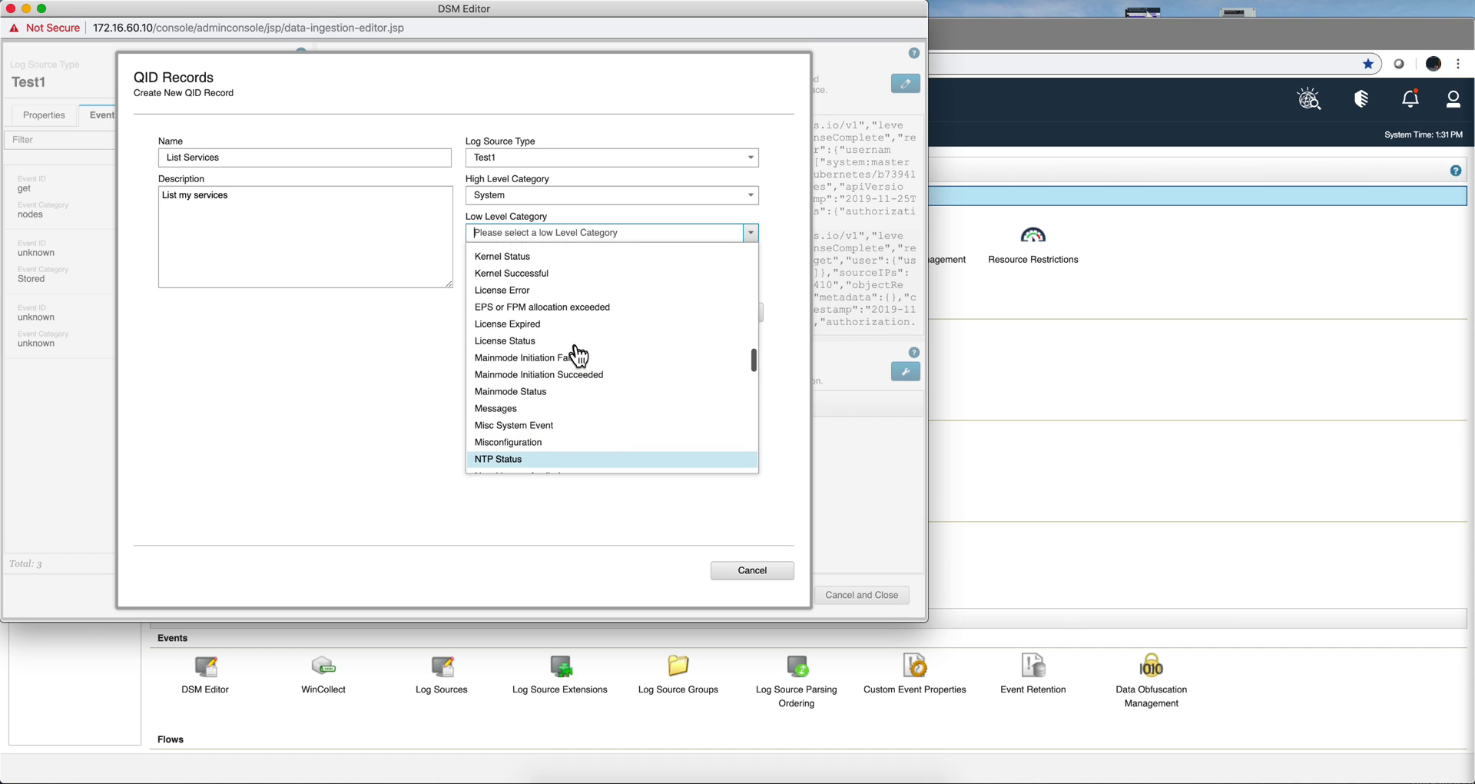
pyautogui.scroll(-1, 578, 354)
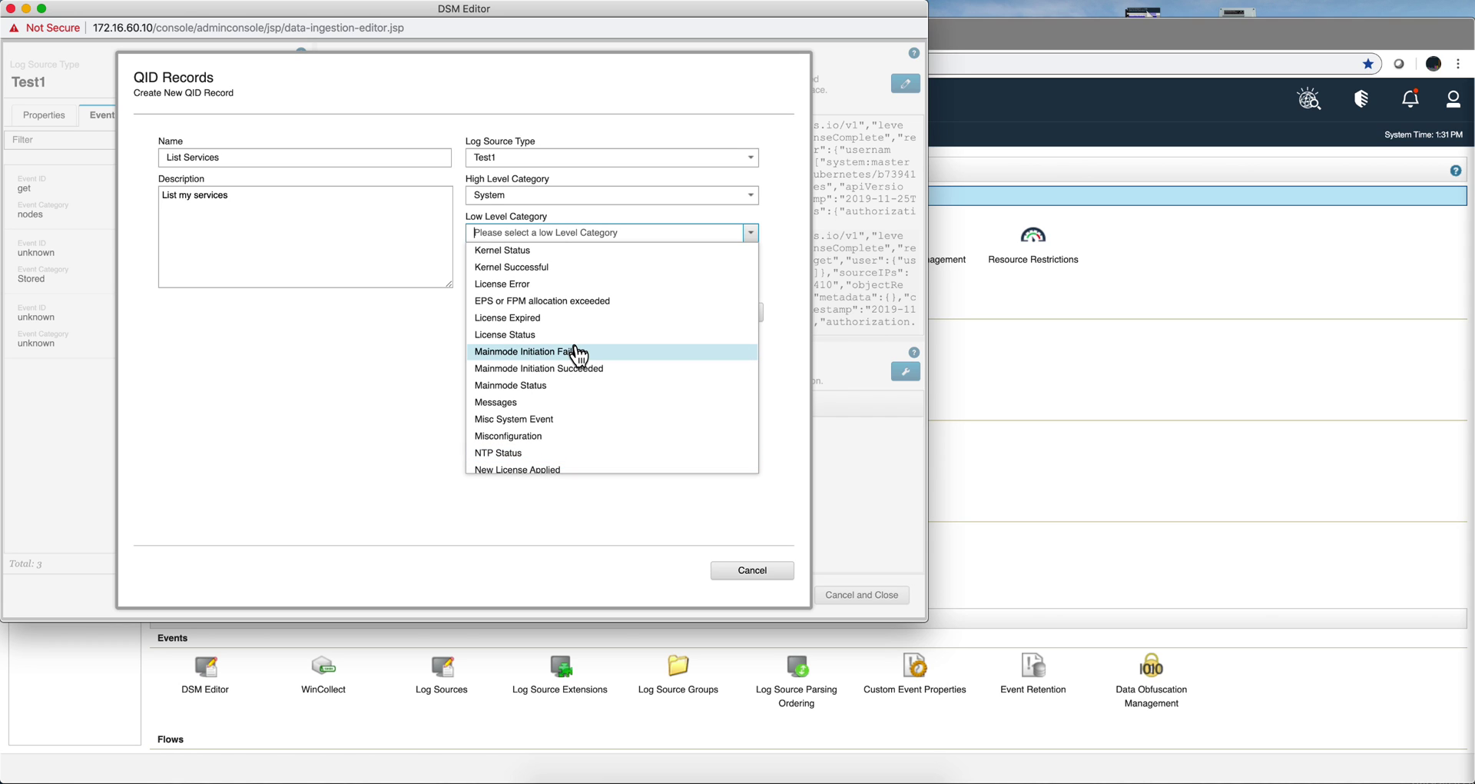
pyautogui.scroll(5, 577, 355)
pyautogui.click(536, 343)
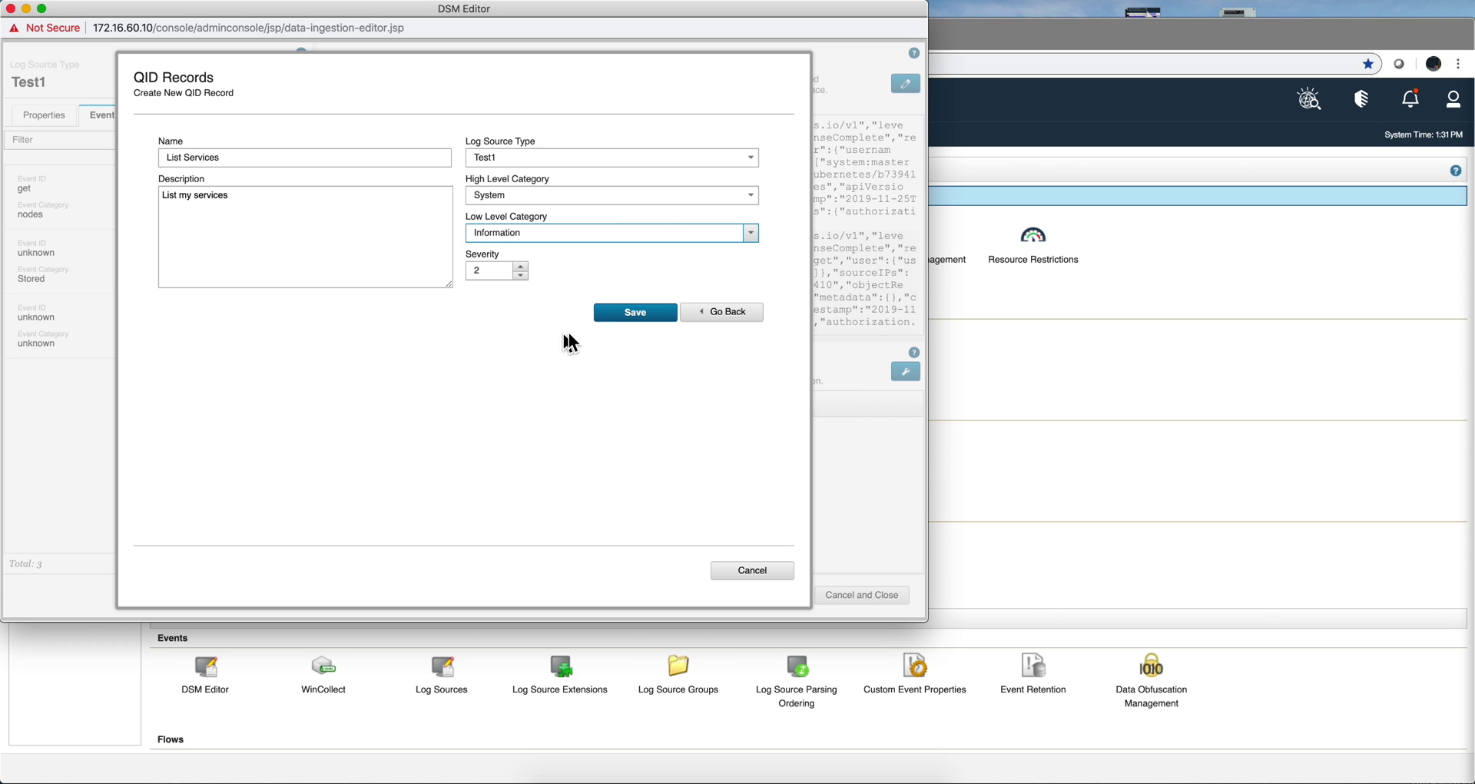
pyautogui.click(637, 314)
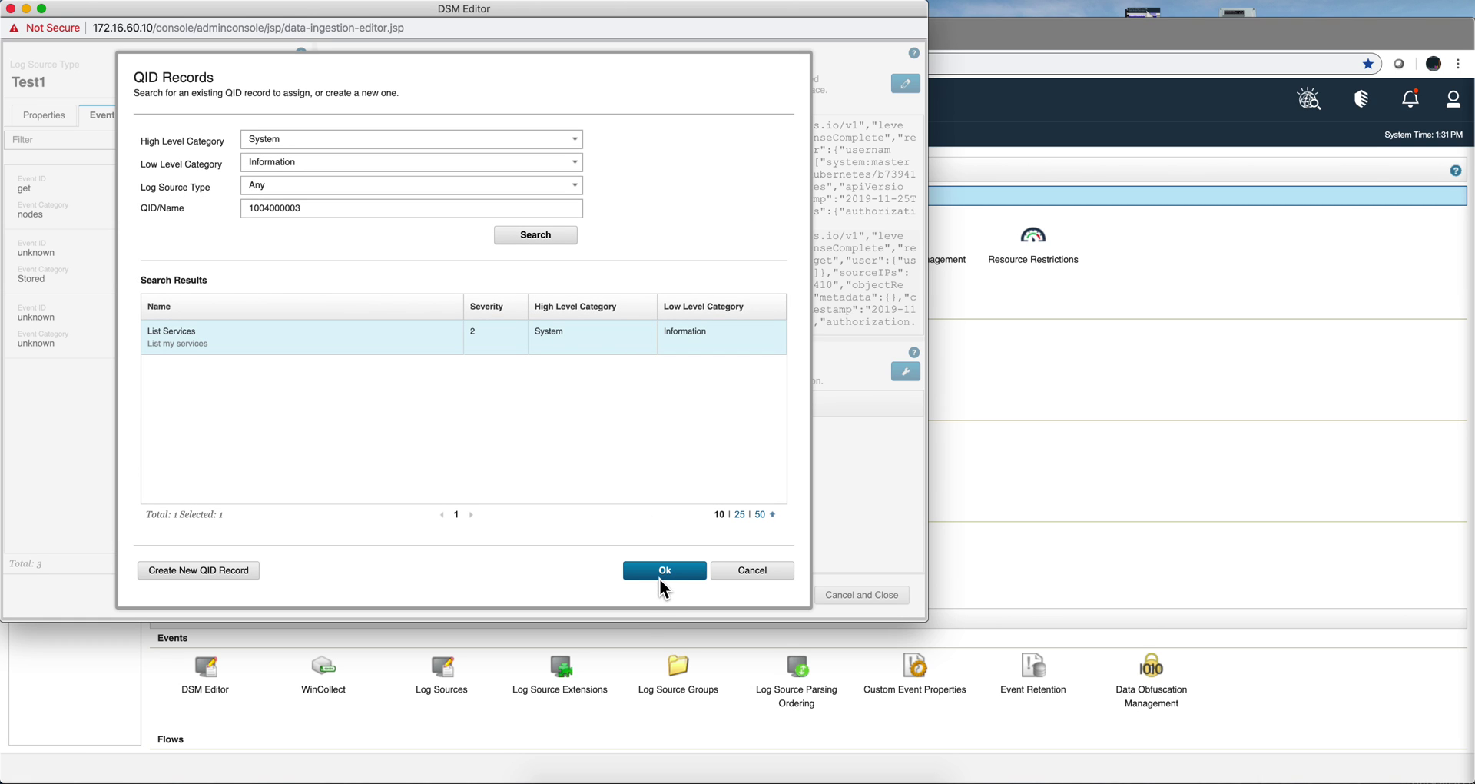
pyautogui.click(660, 573)
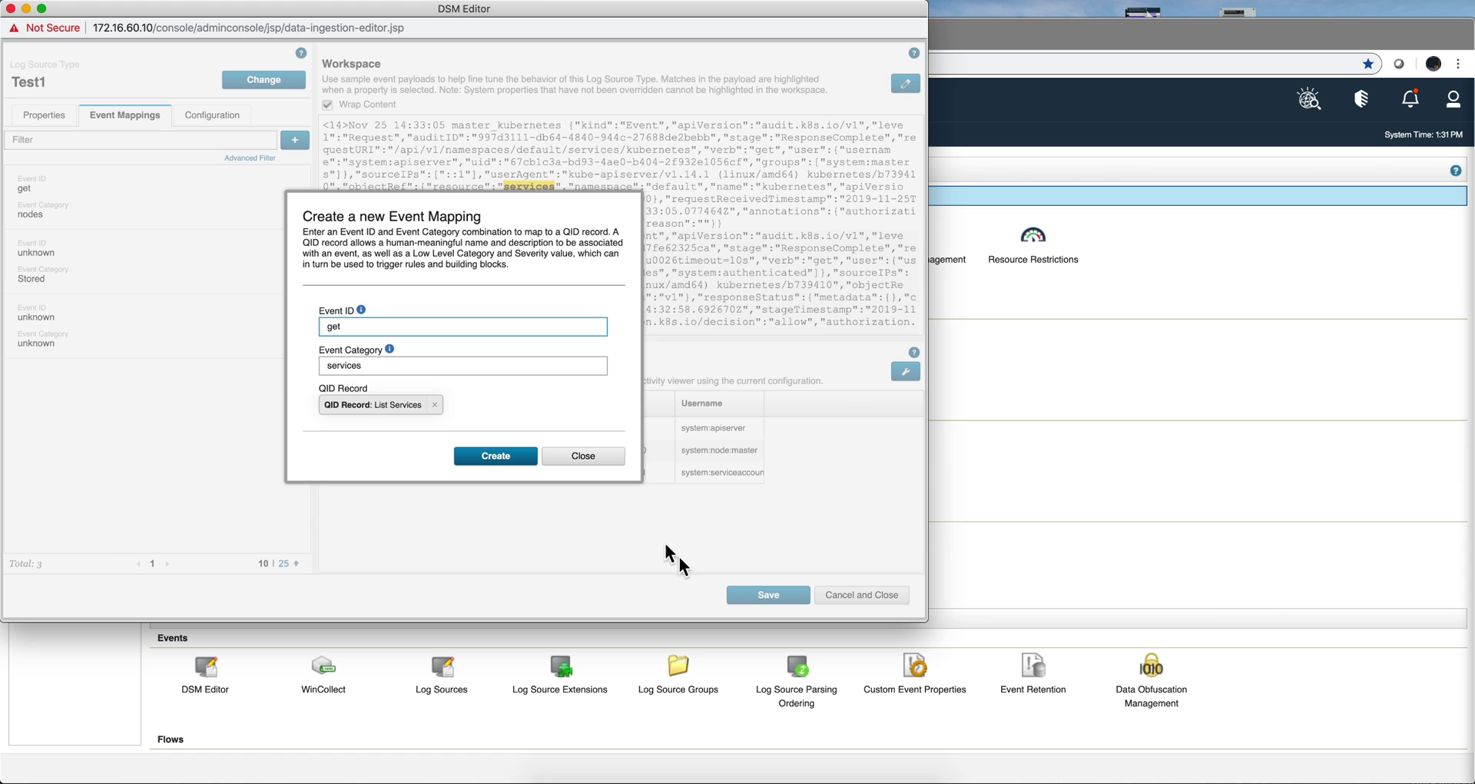
# Create the get/services mapping, then draft a new mapping with Event ID 'create' and category 'pods'.
pyautogui.click(507, 457)
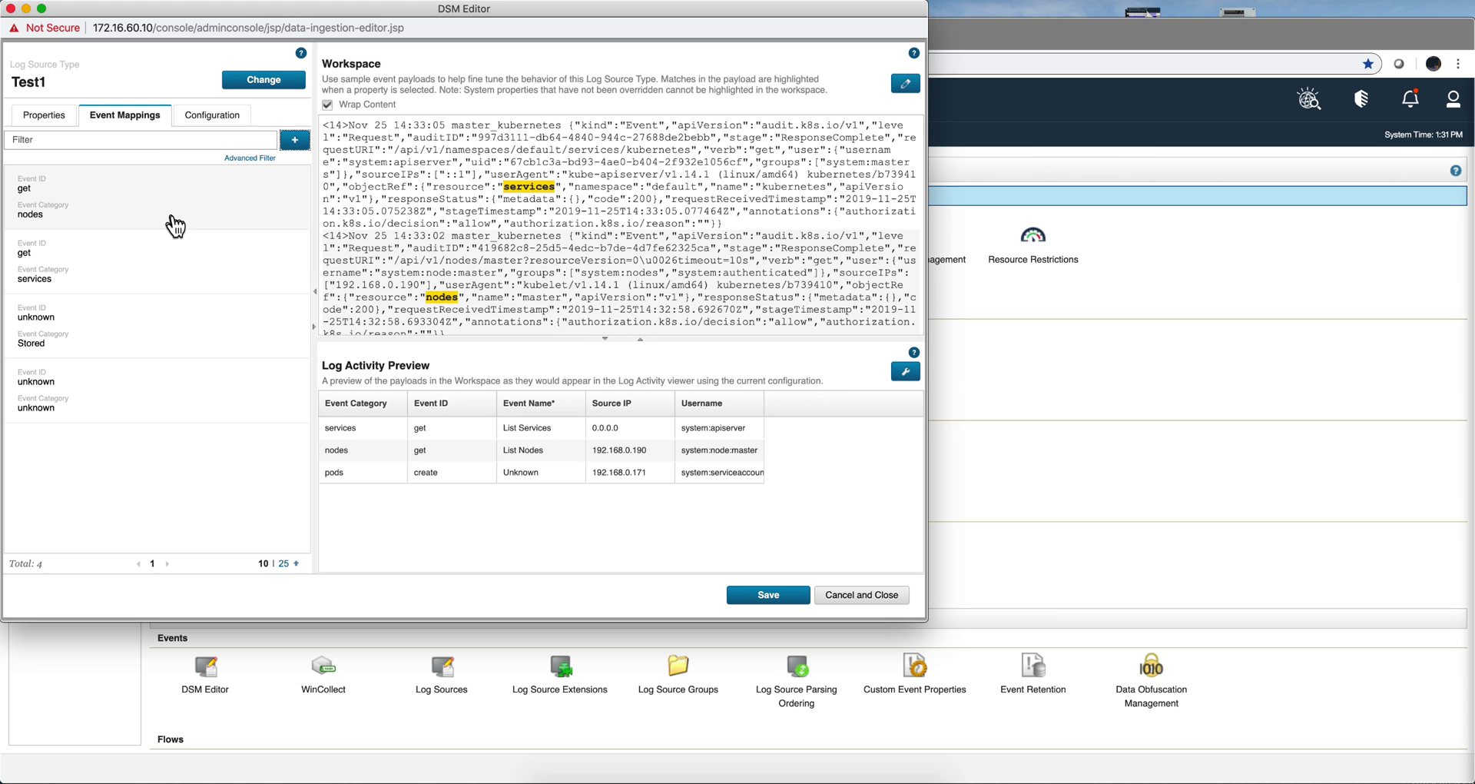
pyautogui.click(295, 140)
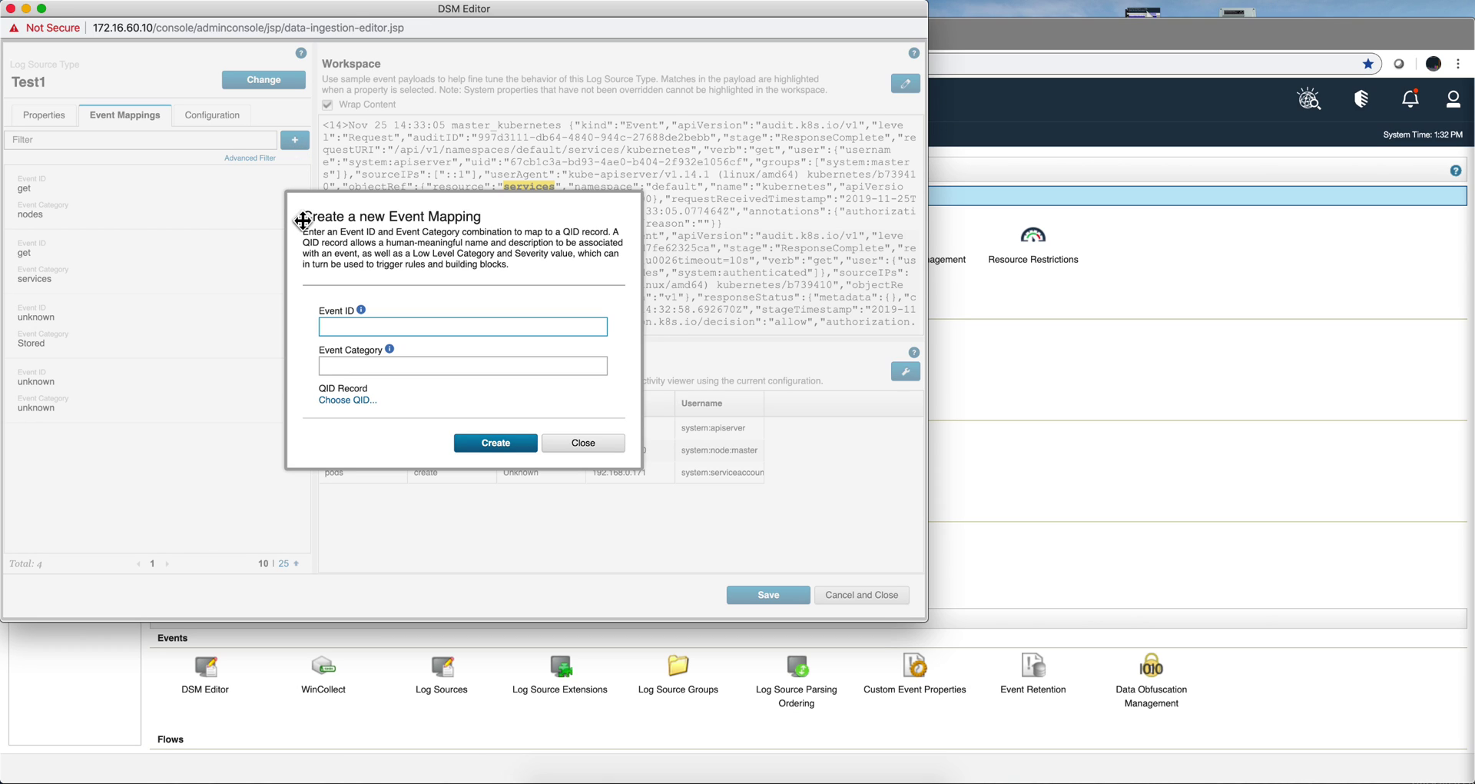
pyautogui.moveTo(302, 220); pyautogui.dragTo(391, 149)
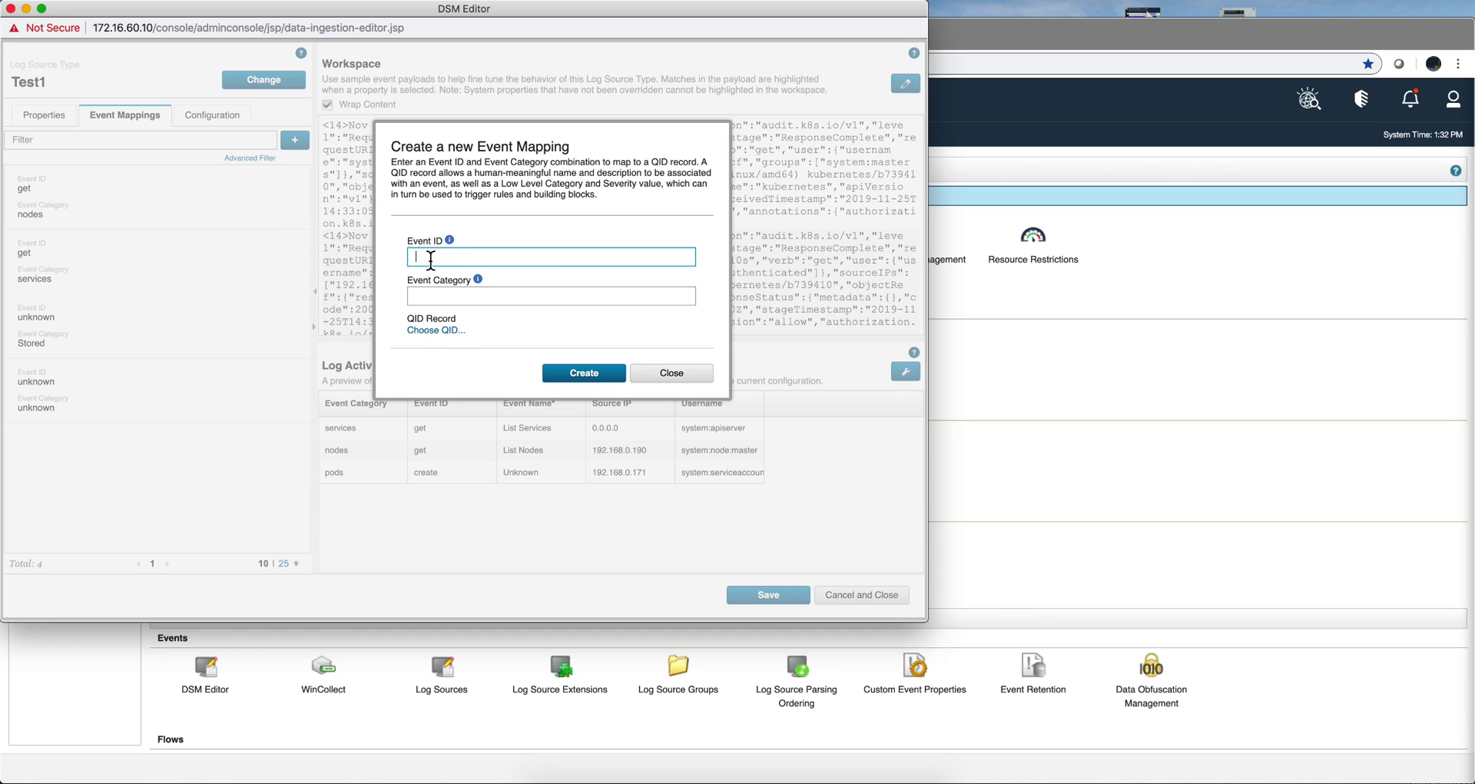
pyautogui.write('create')
pyautogui.click(426, 302)
pyautogui.write('pods')
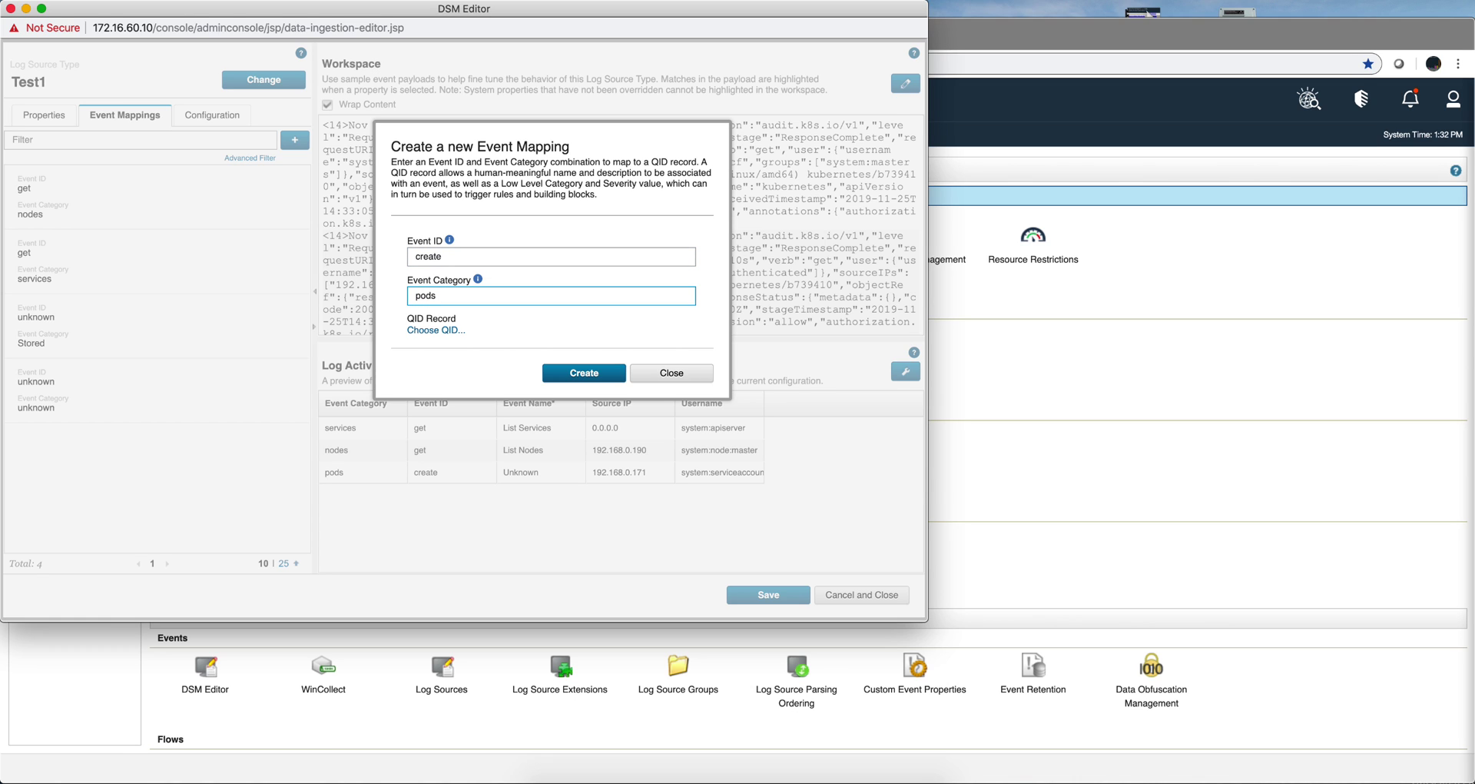
# Start a new QID record 'Create Pod' with description 'create my pod'.
pyautogui.click(437, 330)
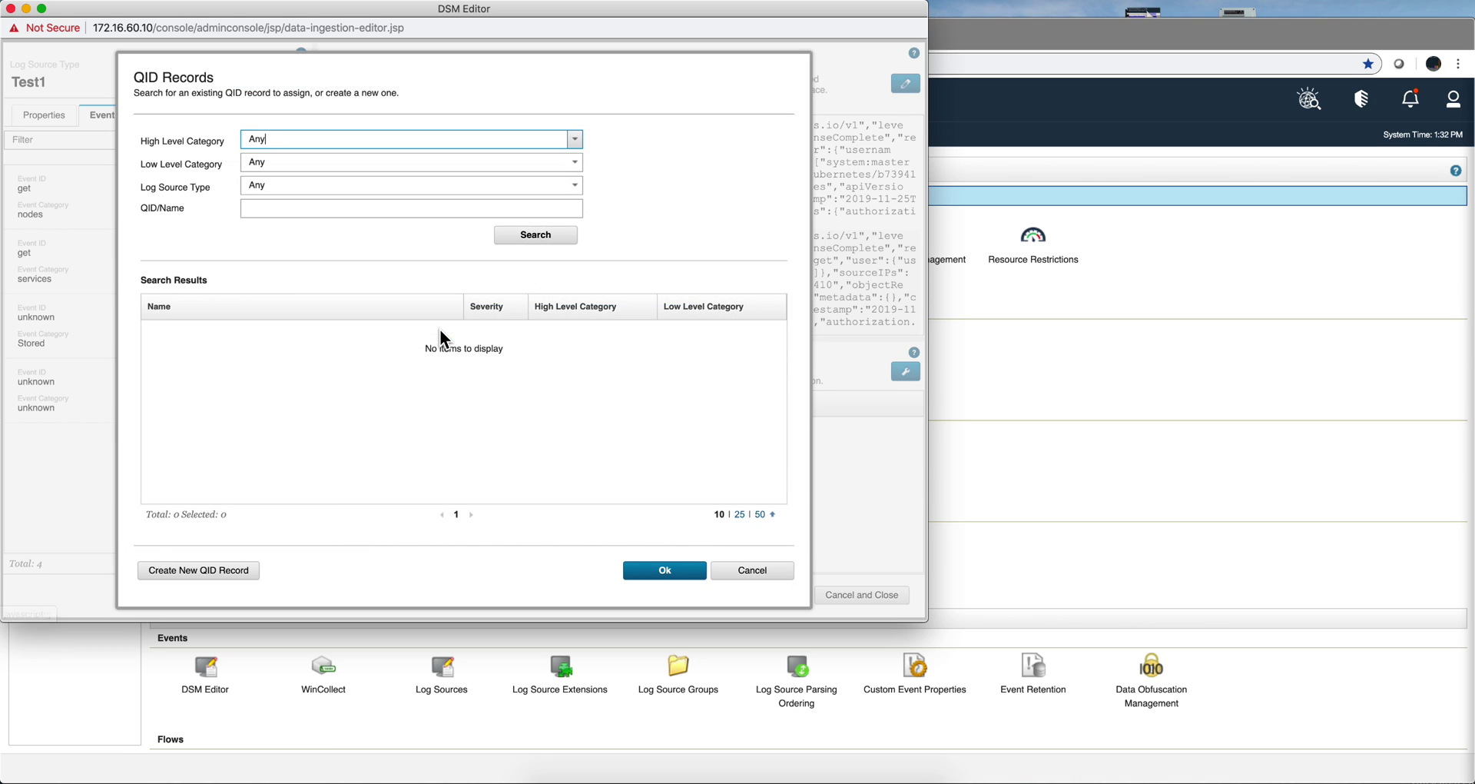
pyautogui.click(212, 569)
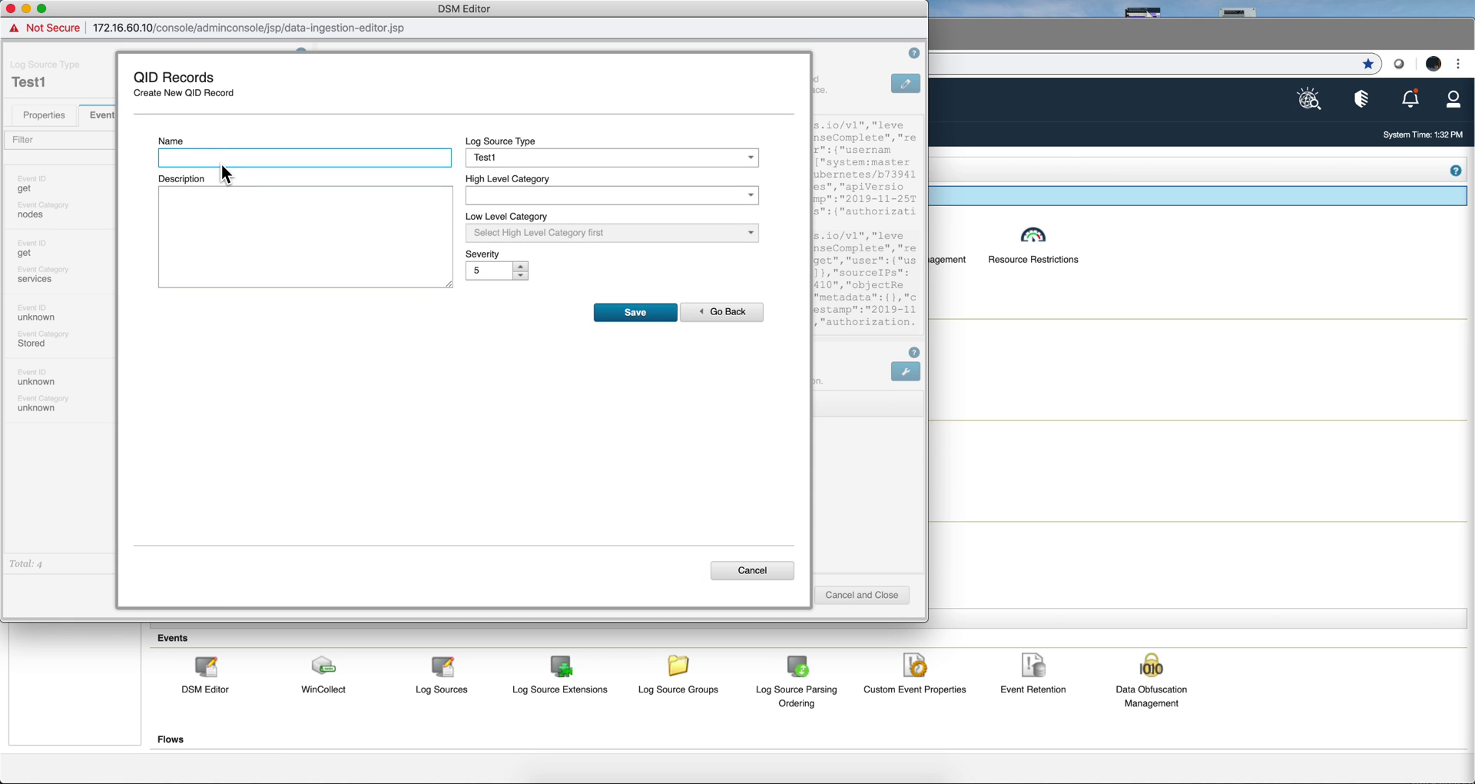
pyautogui.press('Tab')
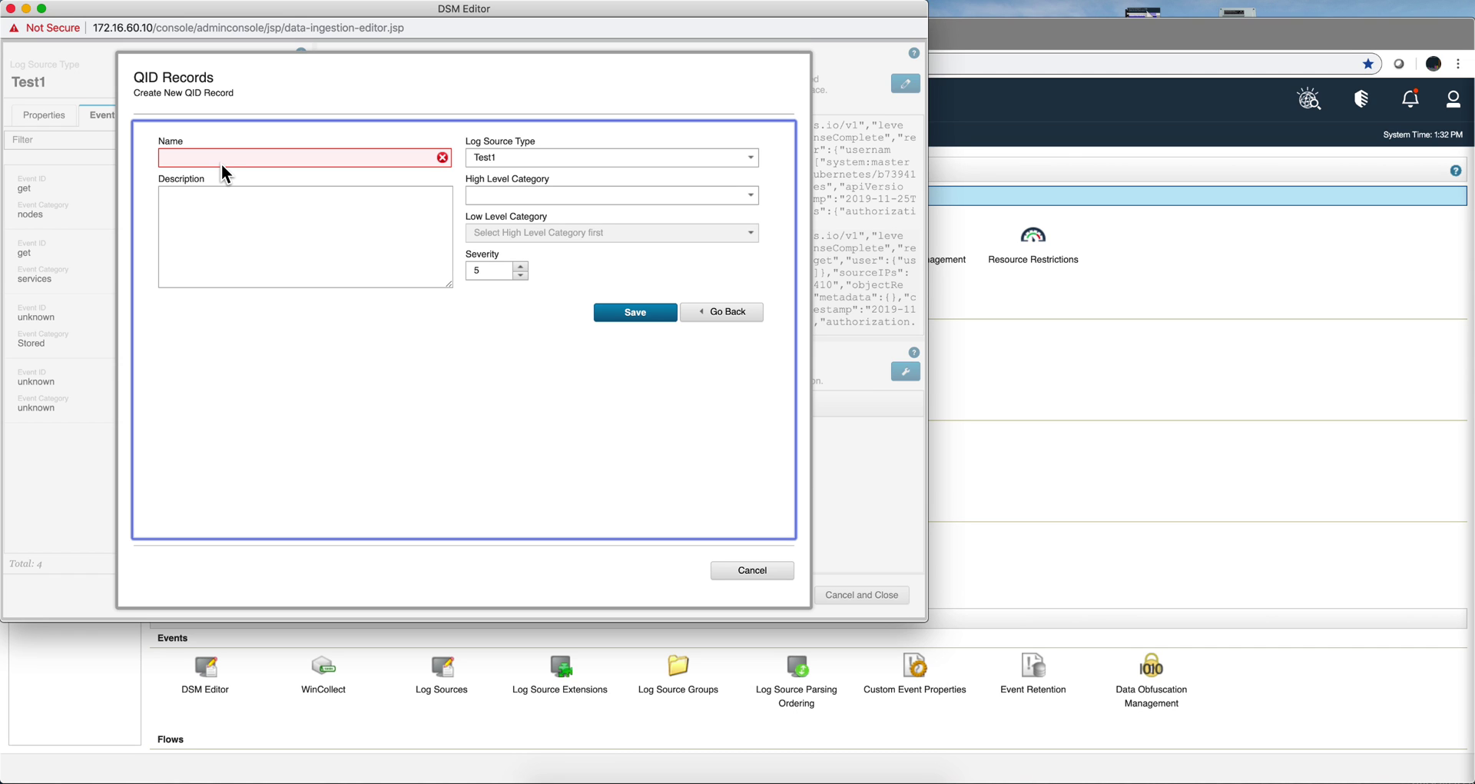
pyautogui.click(221, 164)
pyautogui.write('Create')
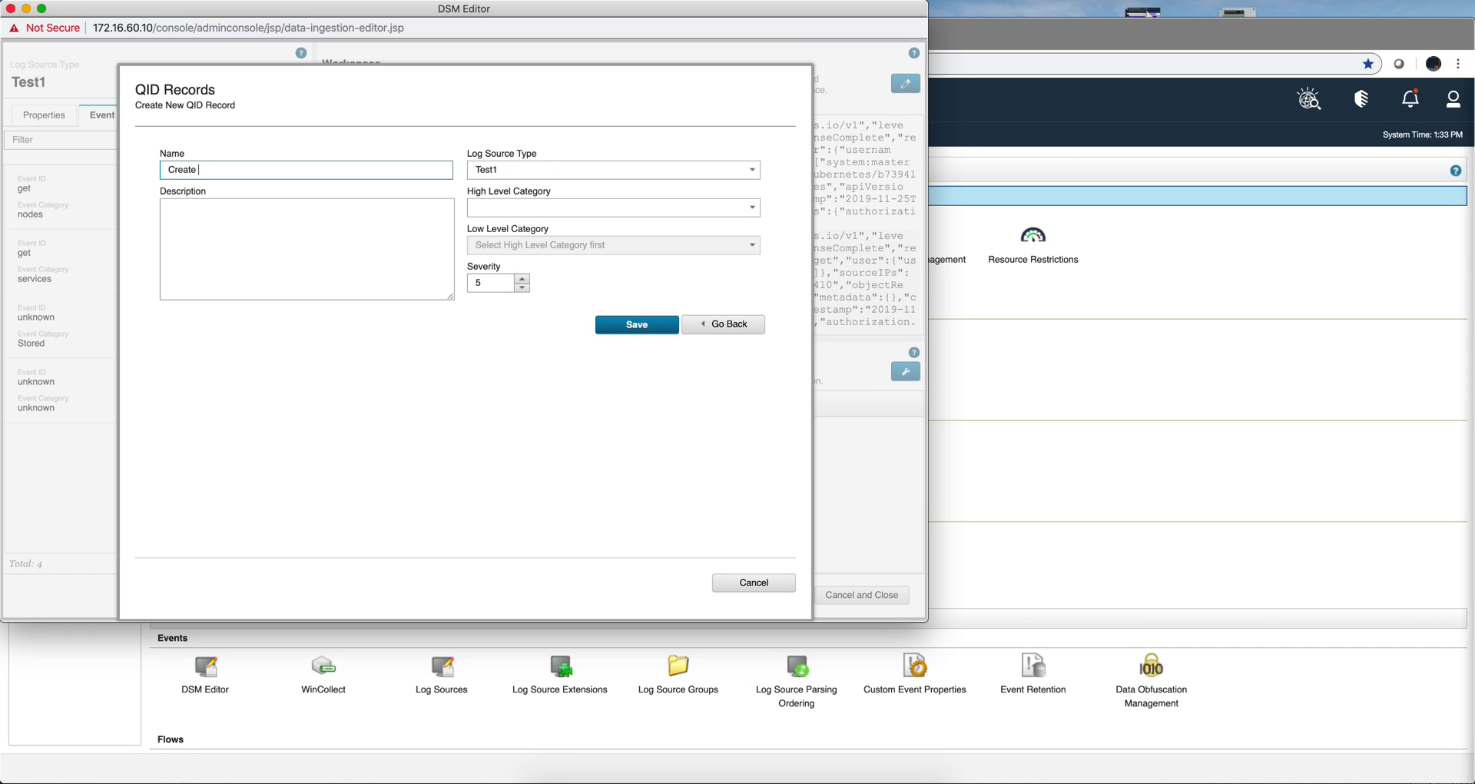
pyautogui.write(' Pod')
pyautogui.click(236, 222)
pyautogui.write('create ')
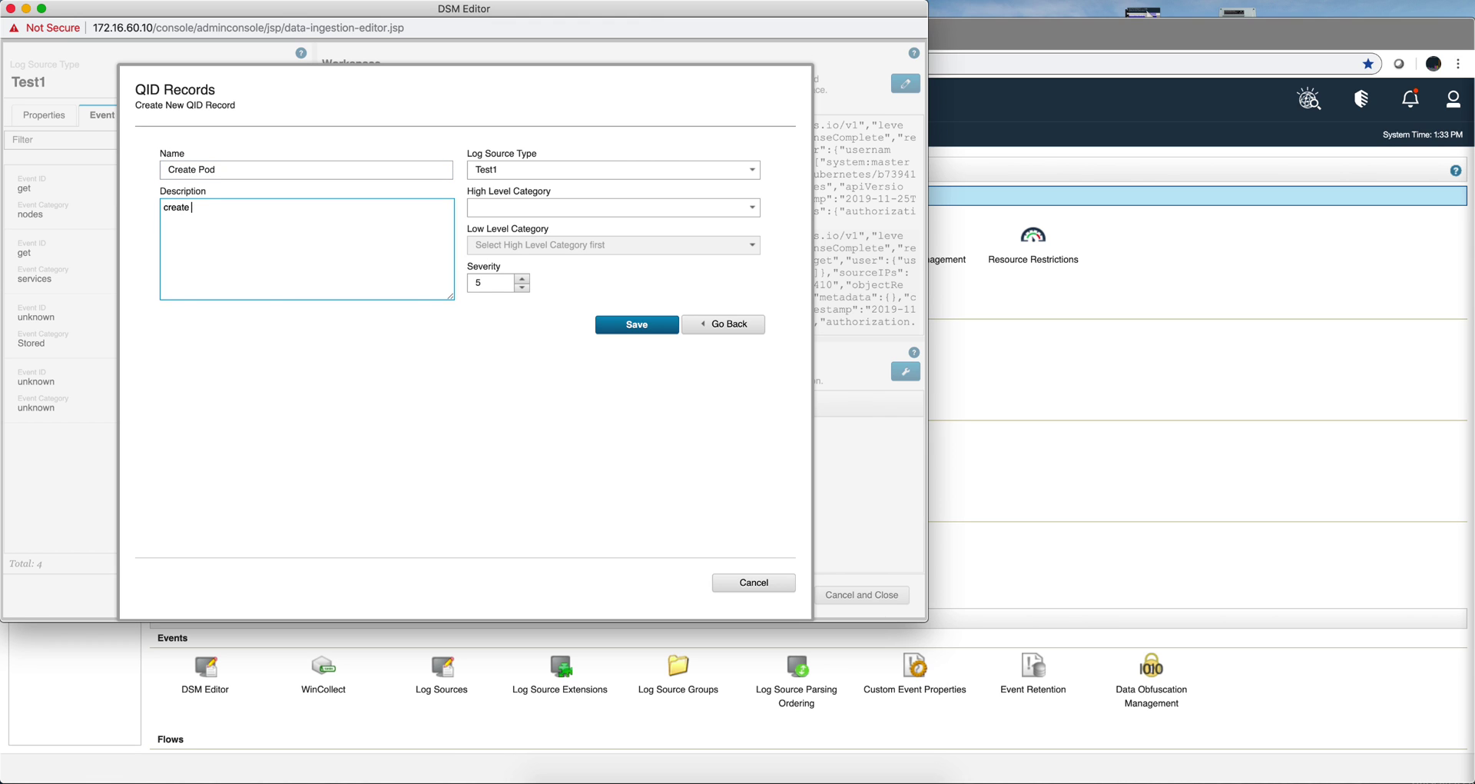
pyautogui.write('my pod')
# Set Create Pod to System / Information, save it, and assign it to the create/pods mapping.
pyautogui.click(745, 207)
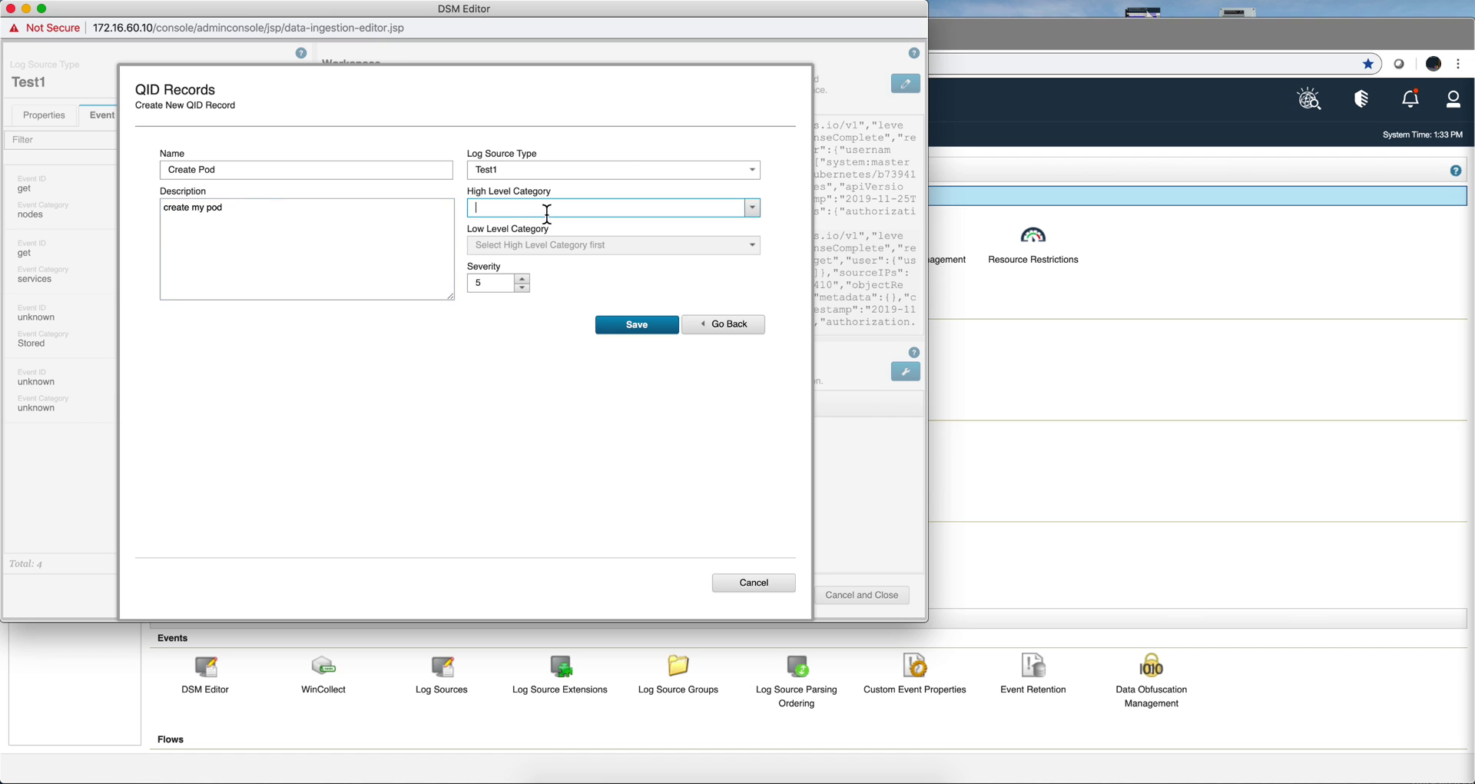
pyautogui.click(755, 213)
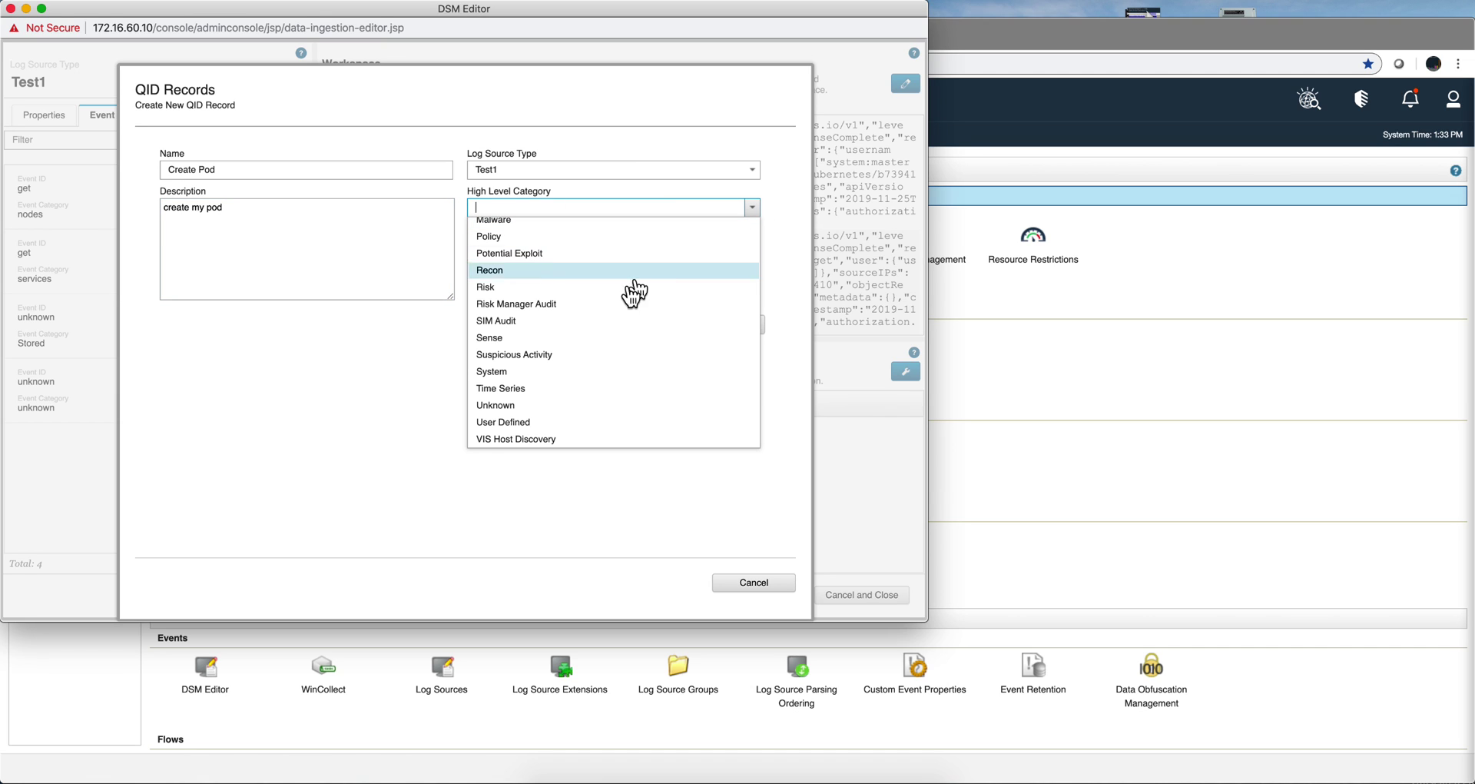
pyautogui.click(569, 371)
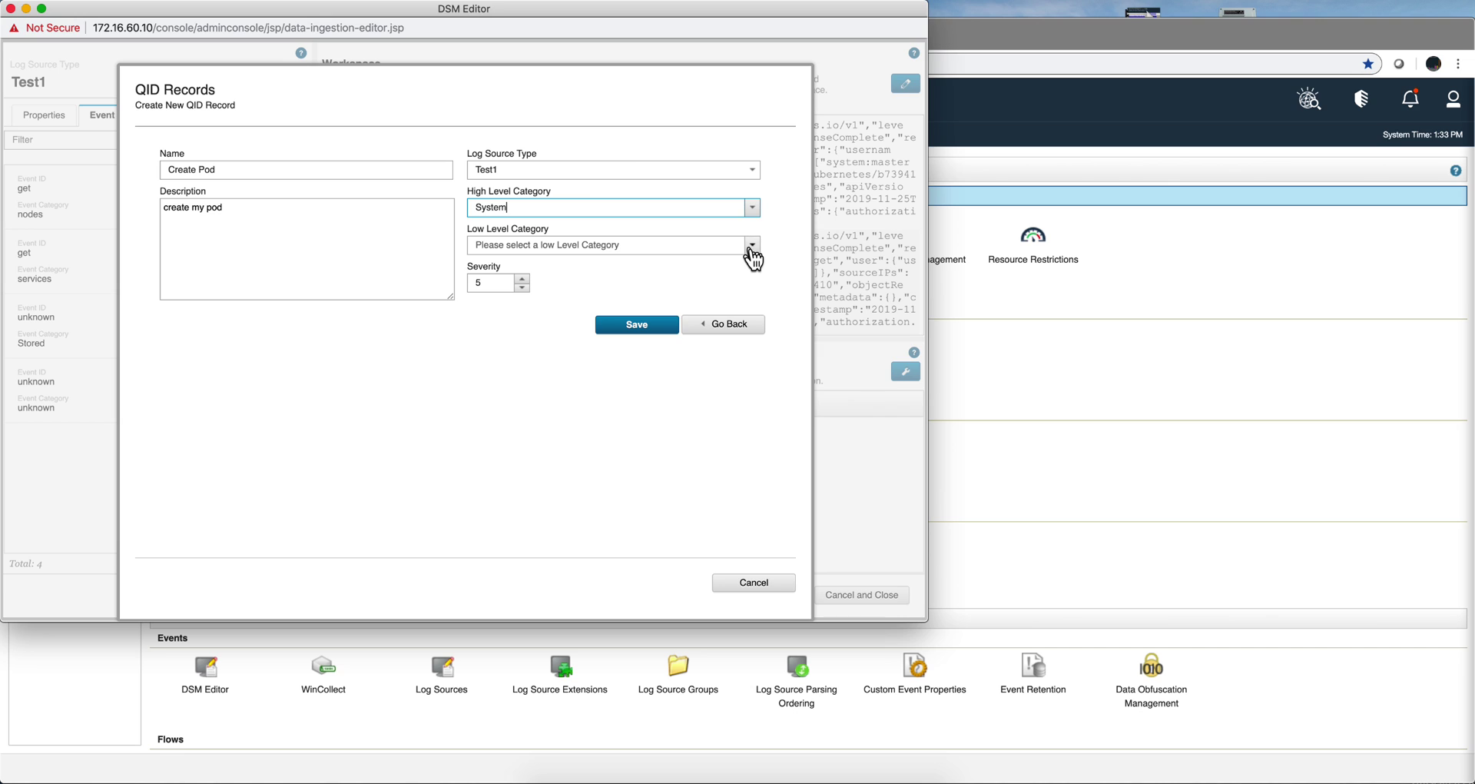
pyautogui.click(753, 245)
pyautogui.click(538, 358)
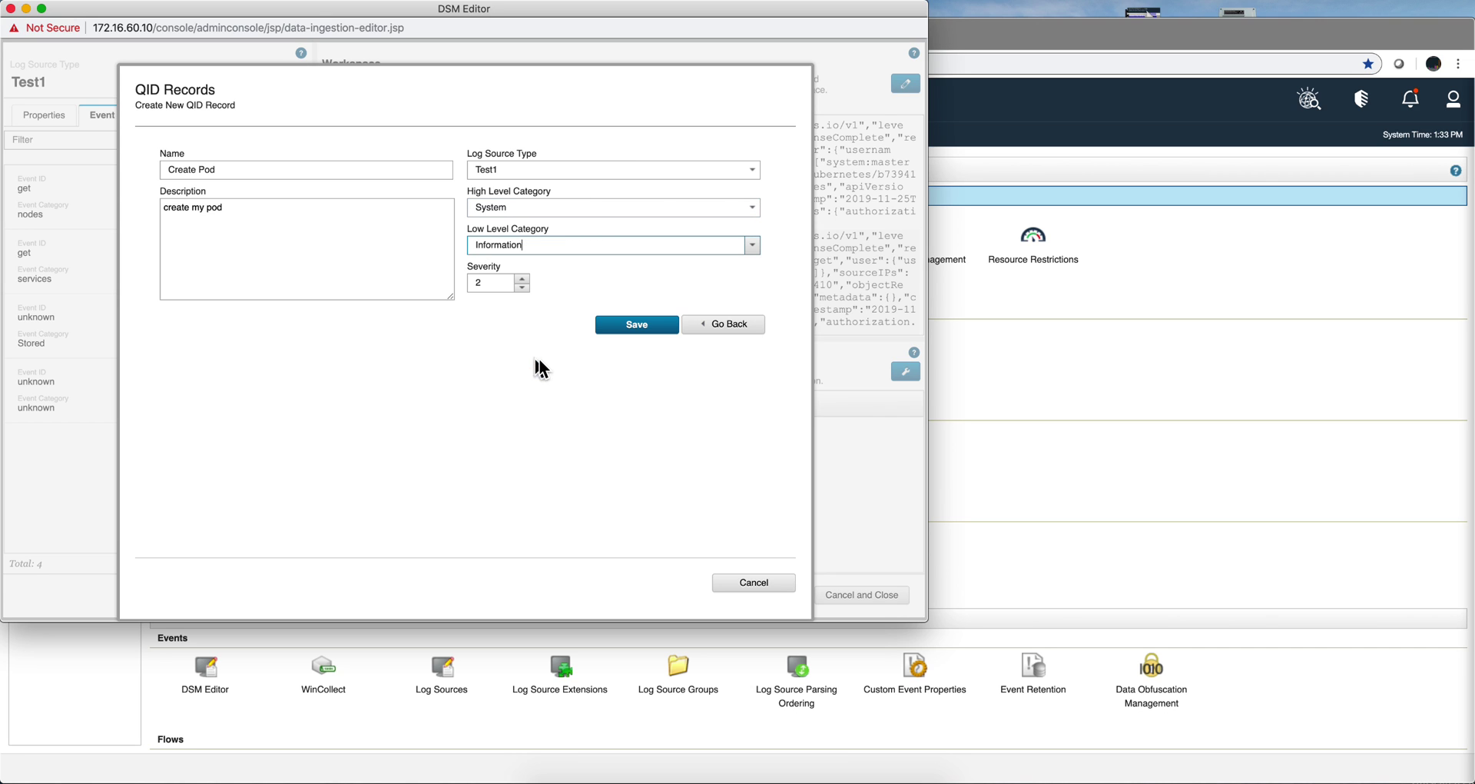
pyautogui.click(653, 332)
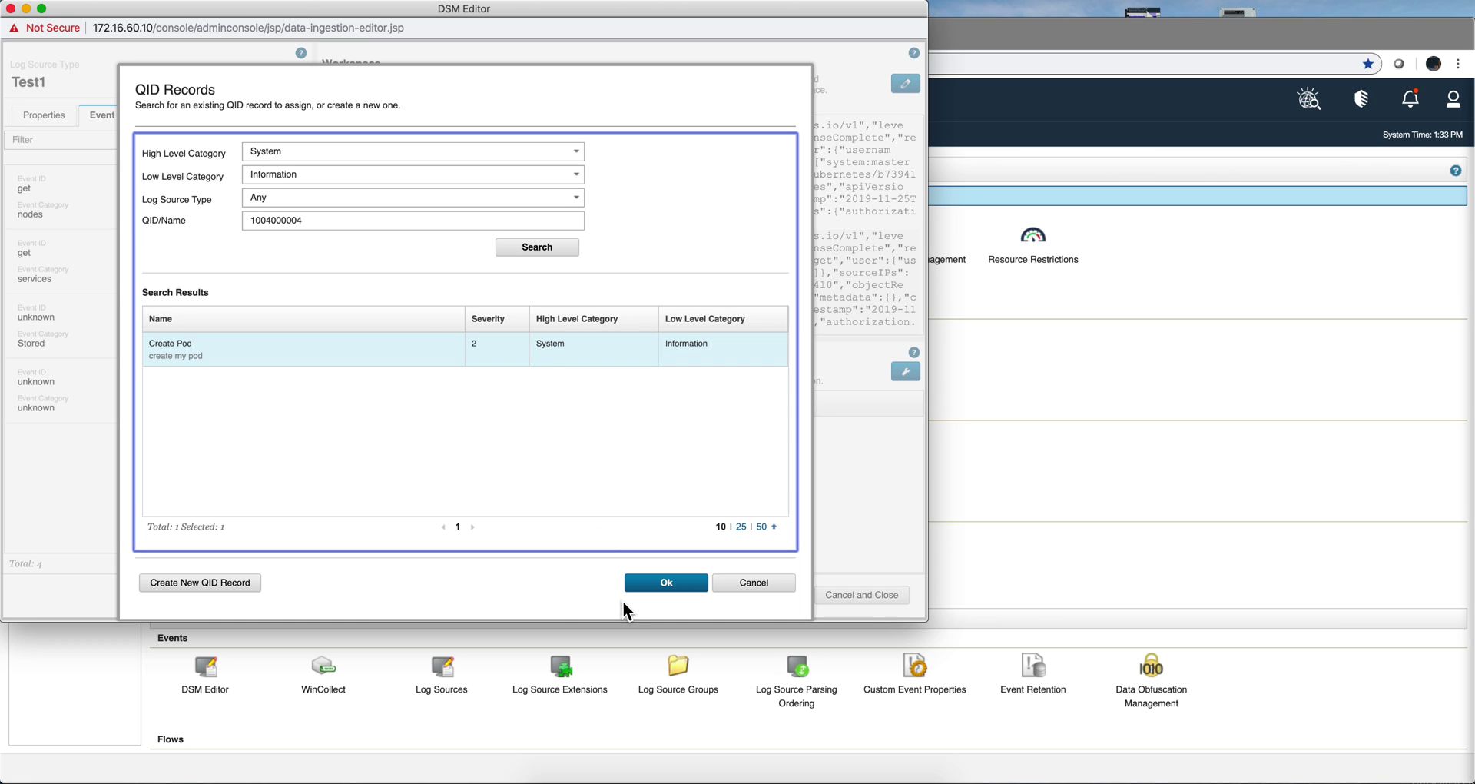
pyautogui.click(655, 586)
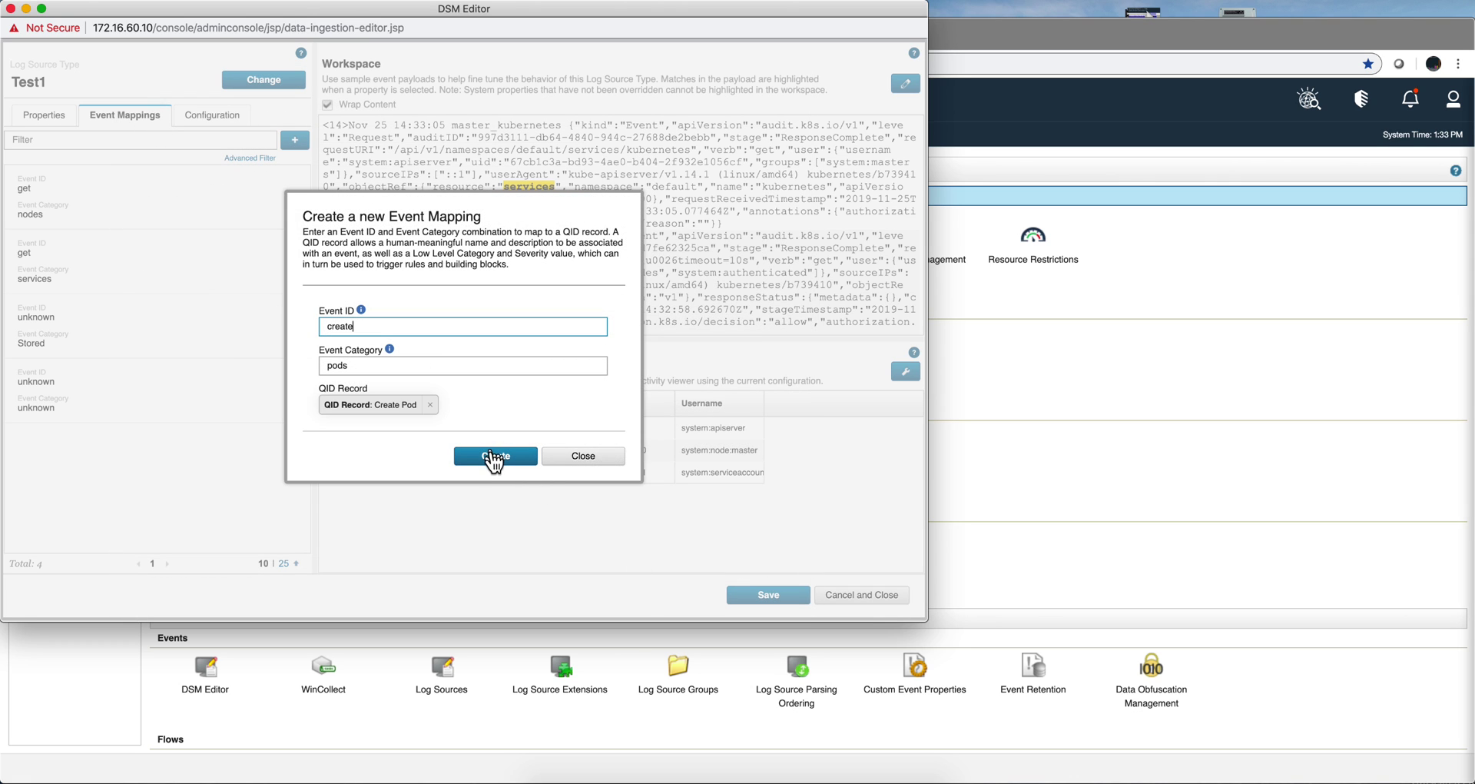
pyautogui.click(494, 457)
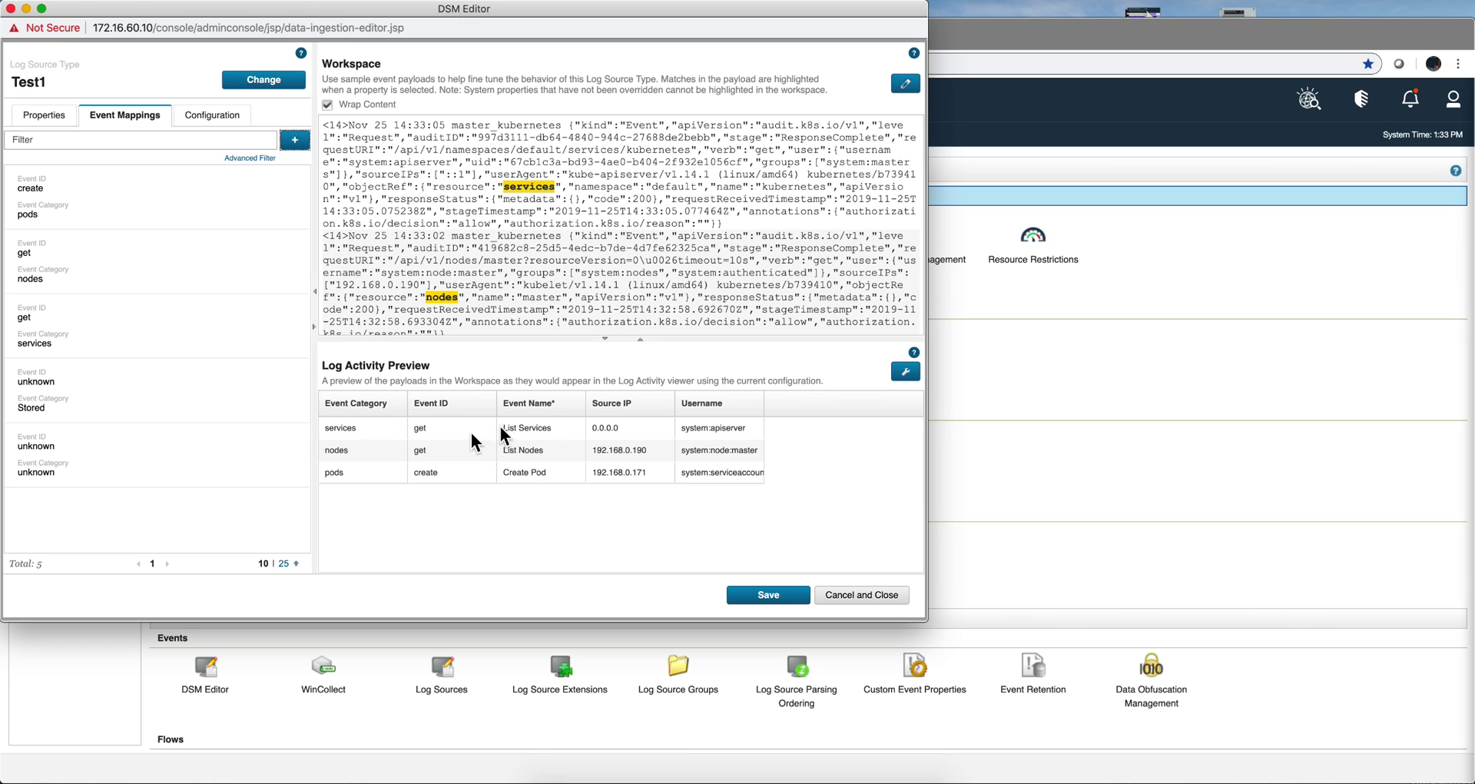
pyautogui.click(770, 598)
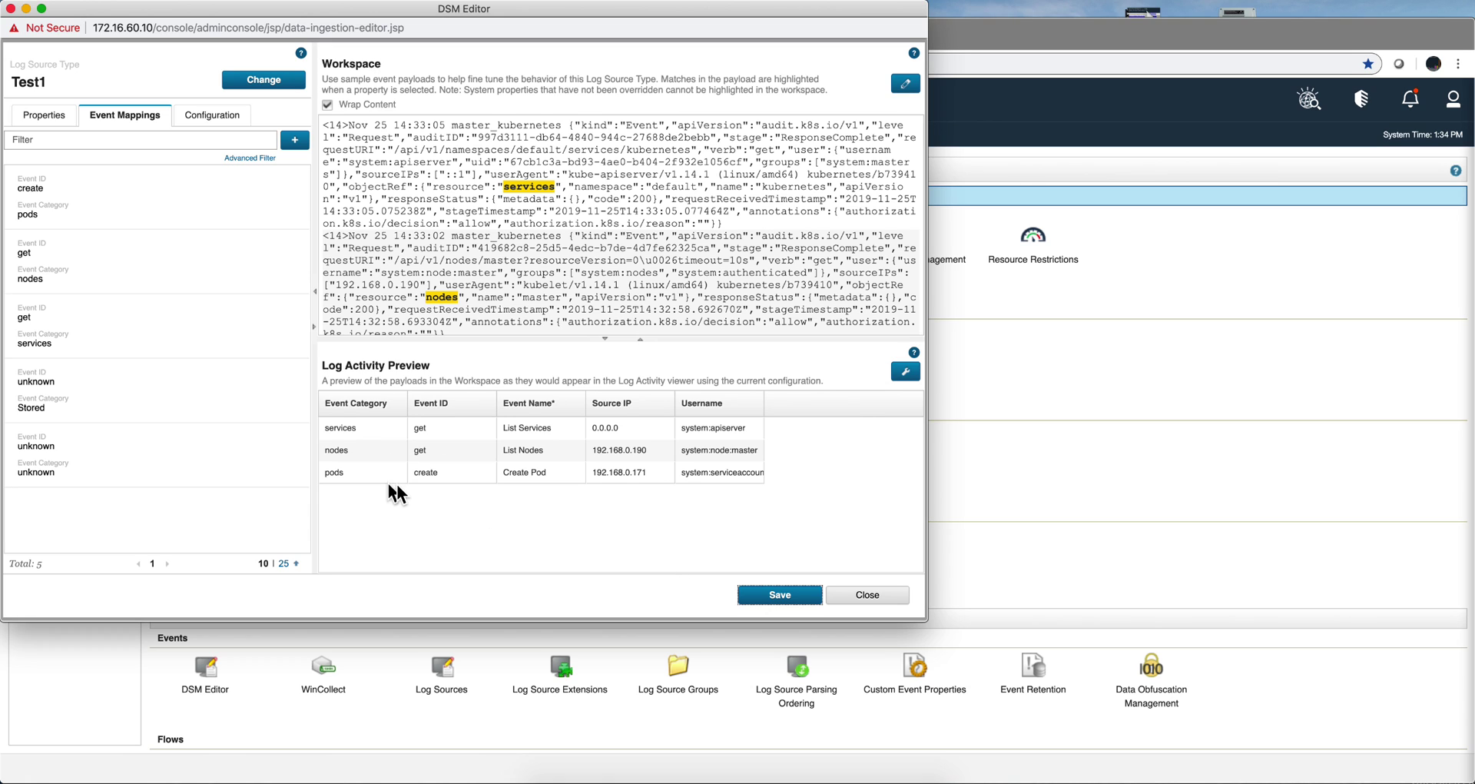
# Enable log source autodetection in Test1's Configuration settings.
pyautogui.click(209, 119)
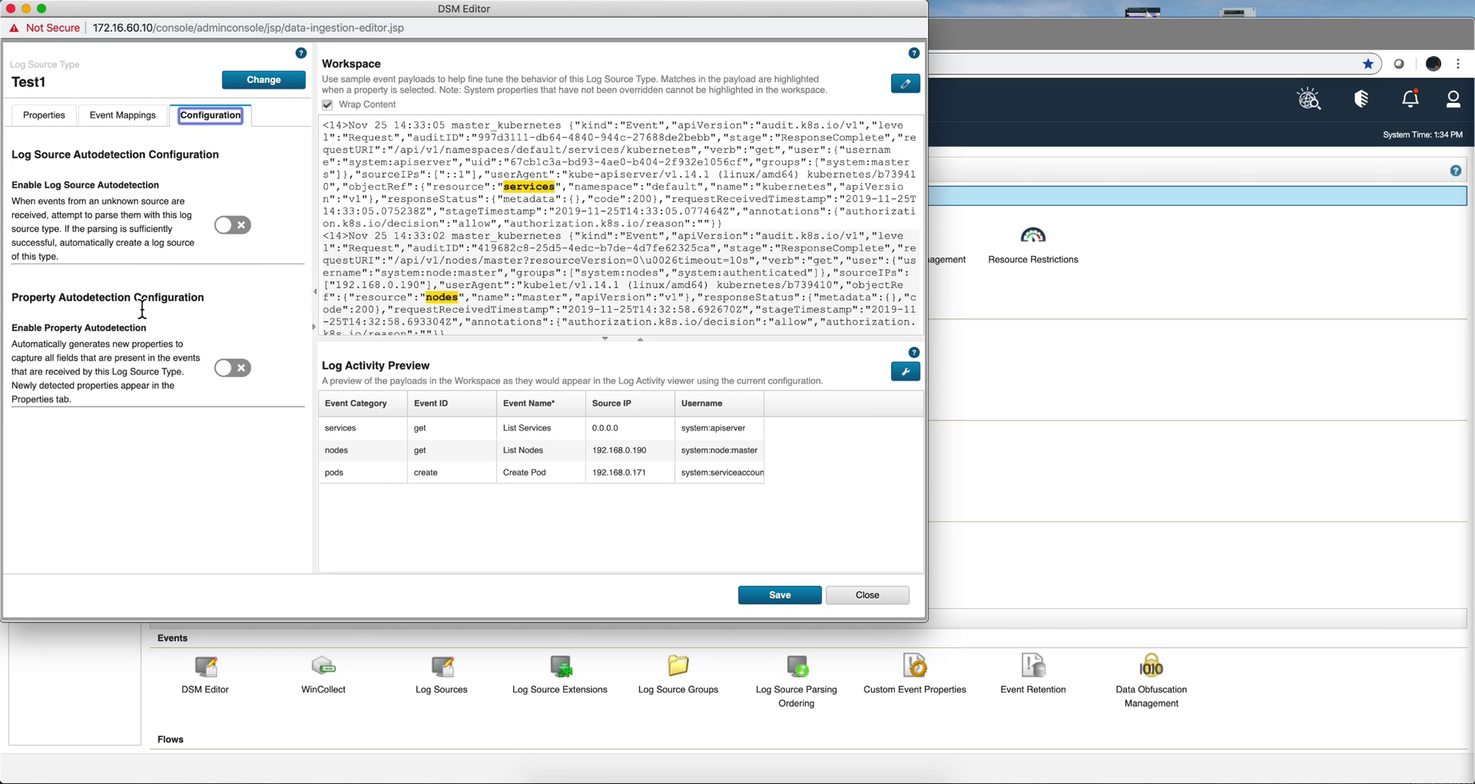
pyautogui.click(232, 228)
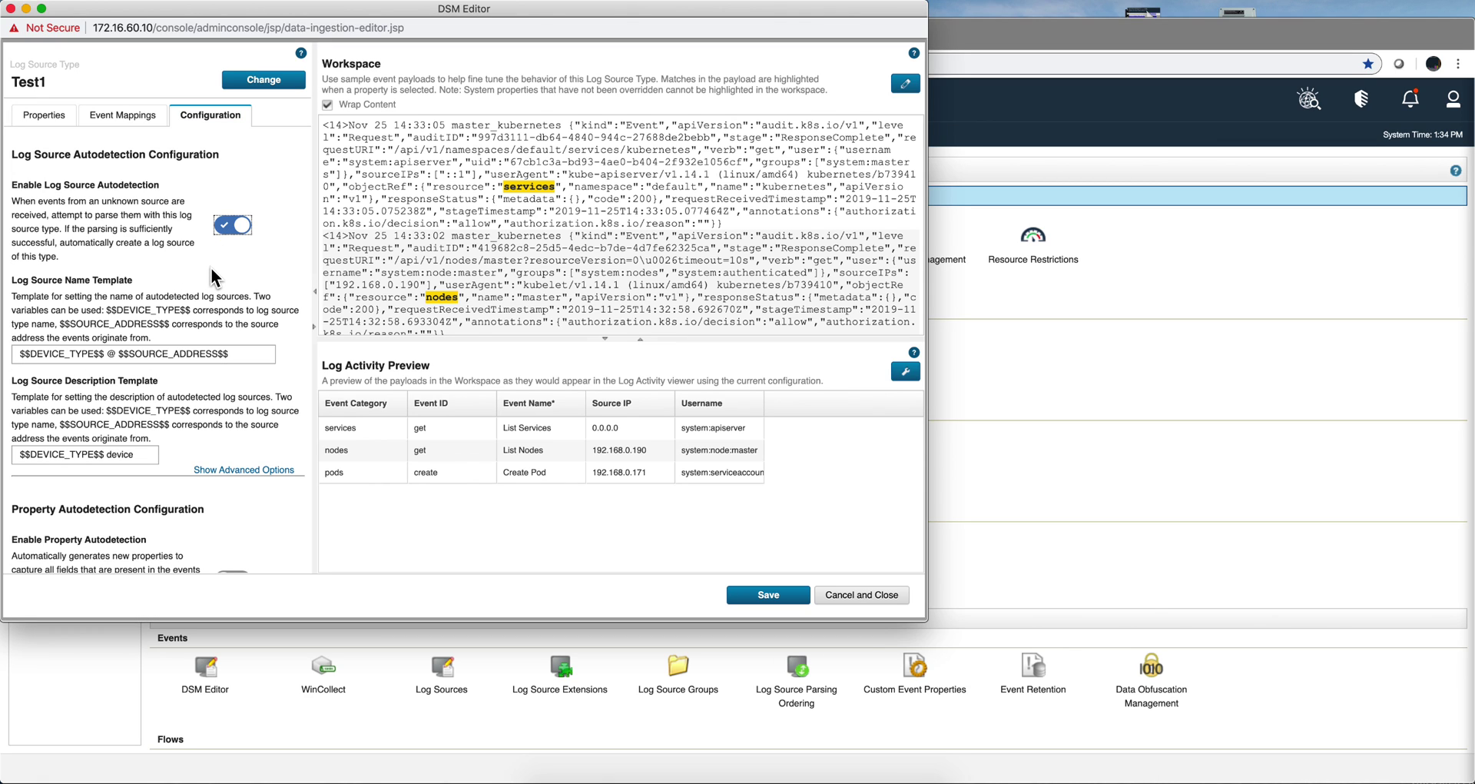
pyautogui.scroll(-3, 210, 267)
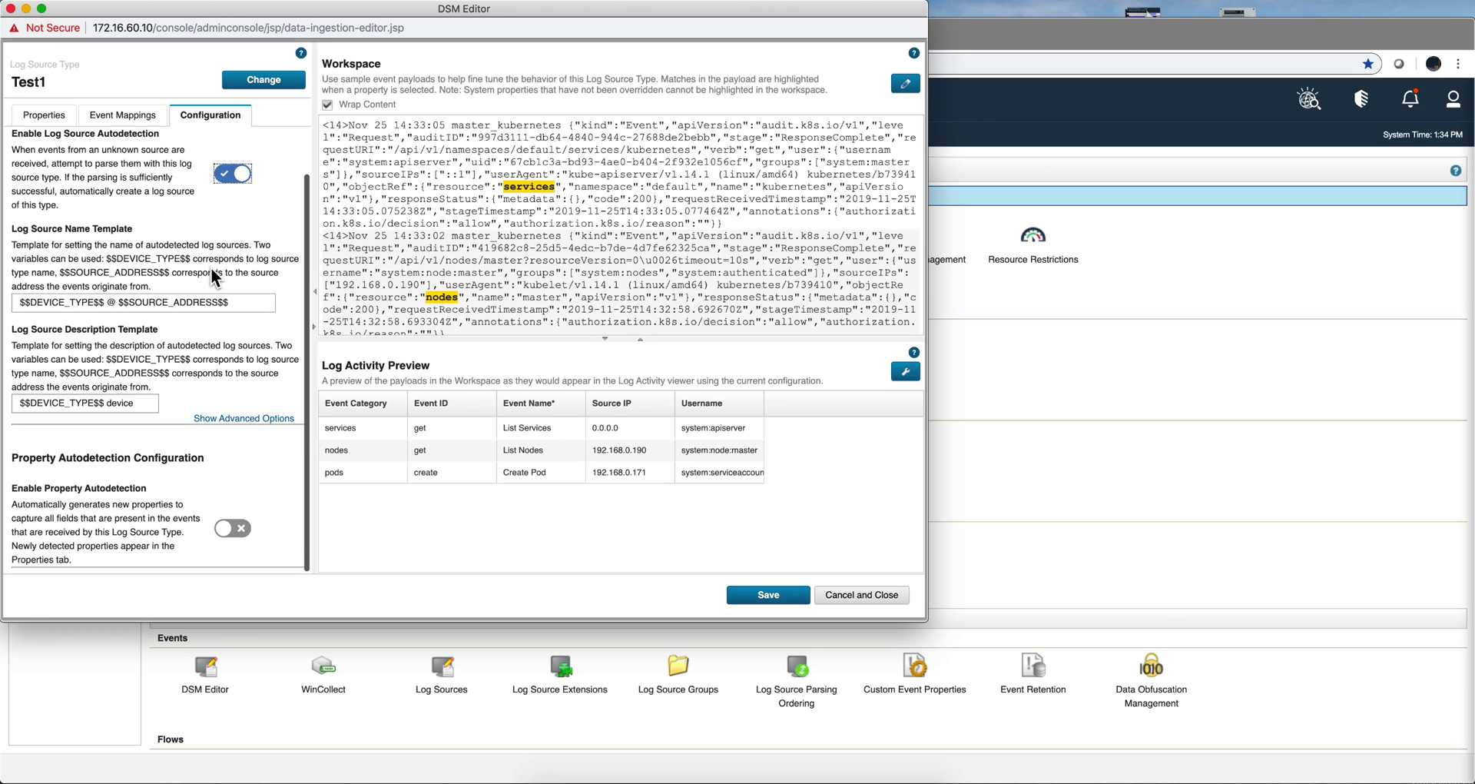
pyautogui.scroll(3, 211, 267)
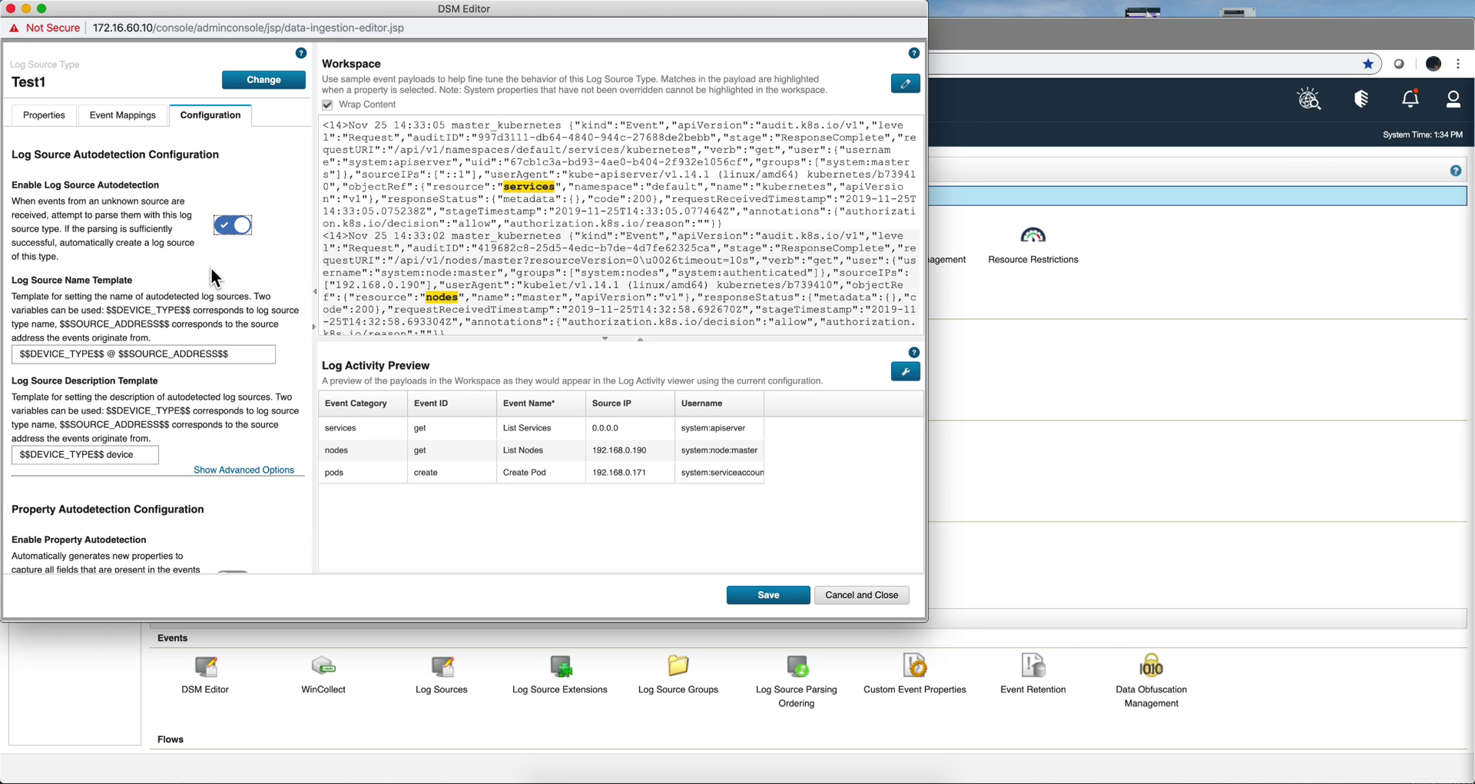
pyautogui.scroll(-1, 219, 331)
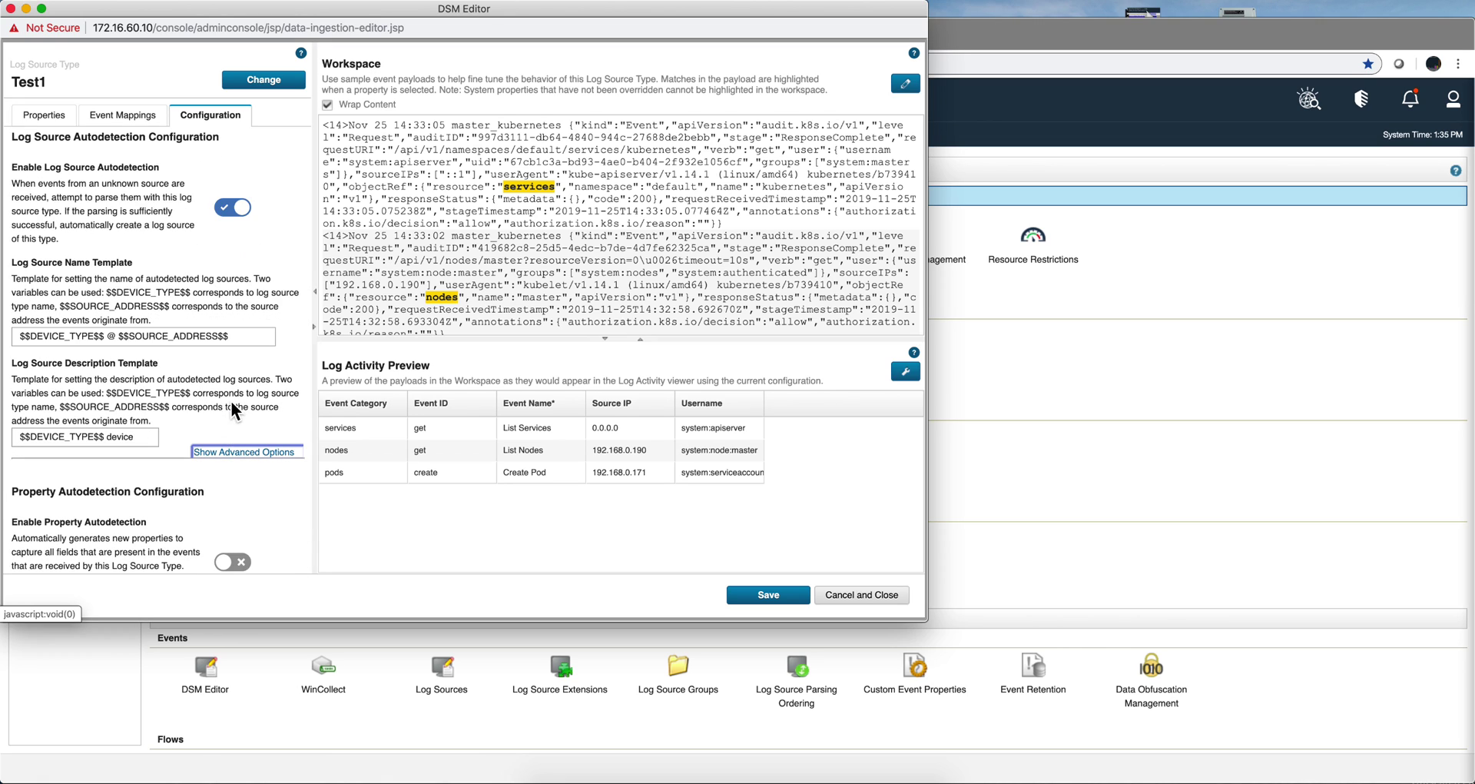
# Set advanced thresholds to 2 minimum successful events and 100% success rate, then save.
pyautogui.click(233, 453)
pyautogui.scroll(-3, 238, 462)
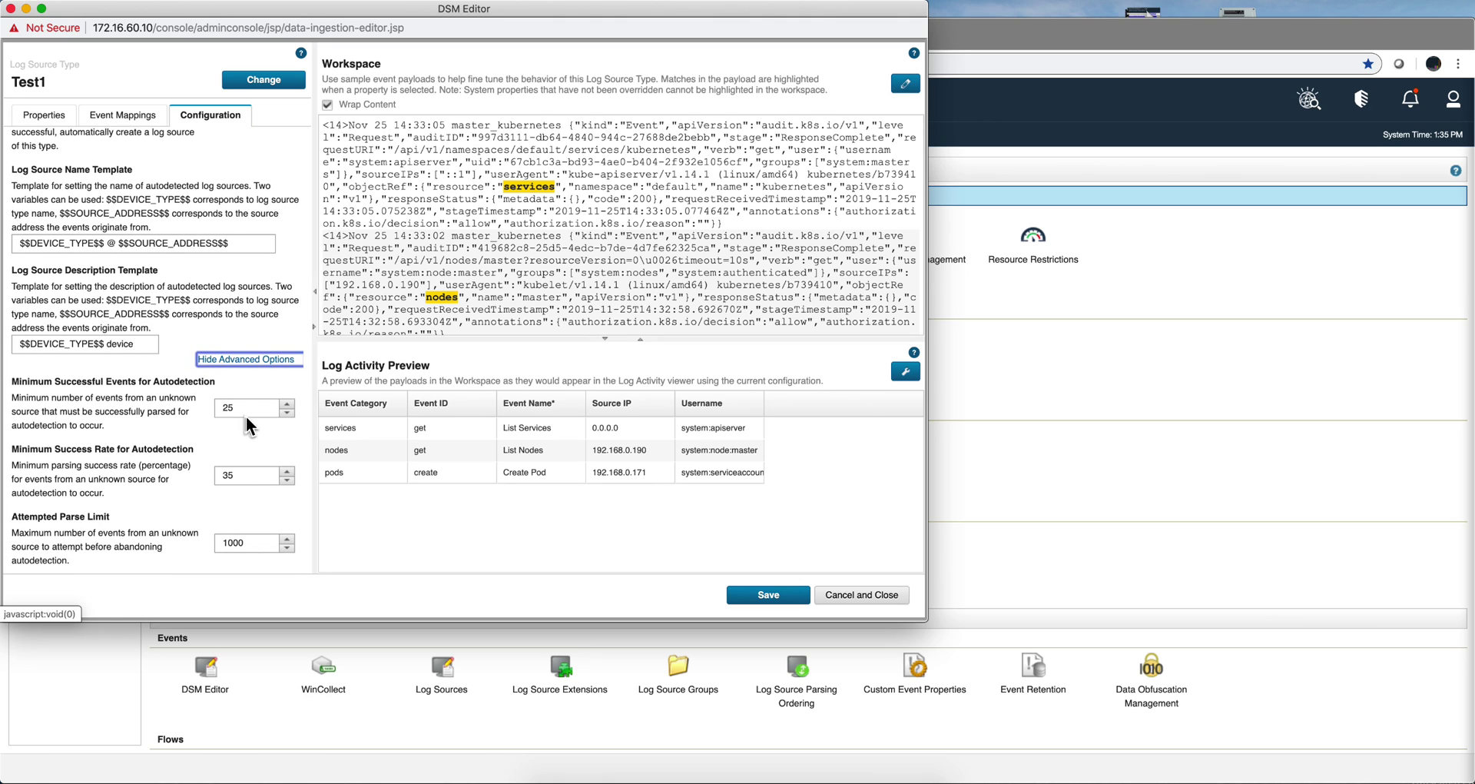
pyautogui.click(238, 407)
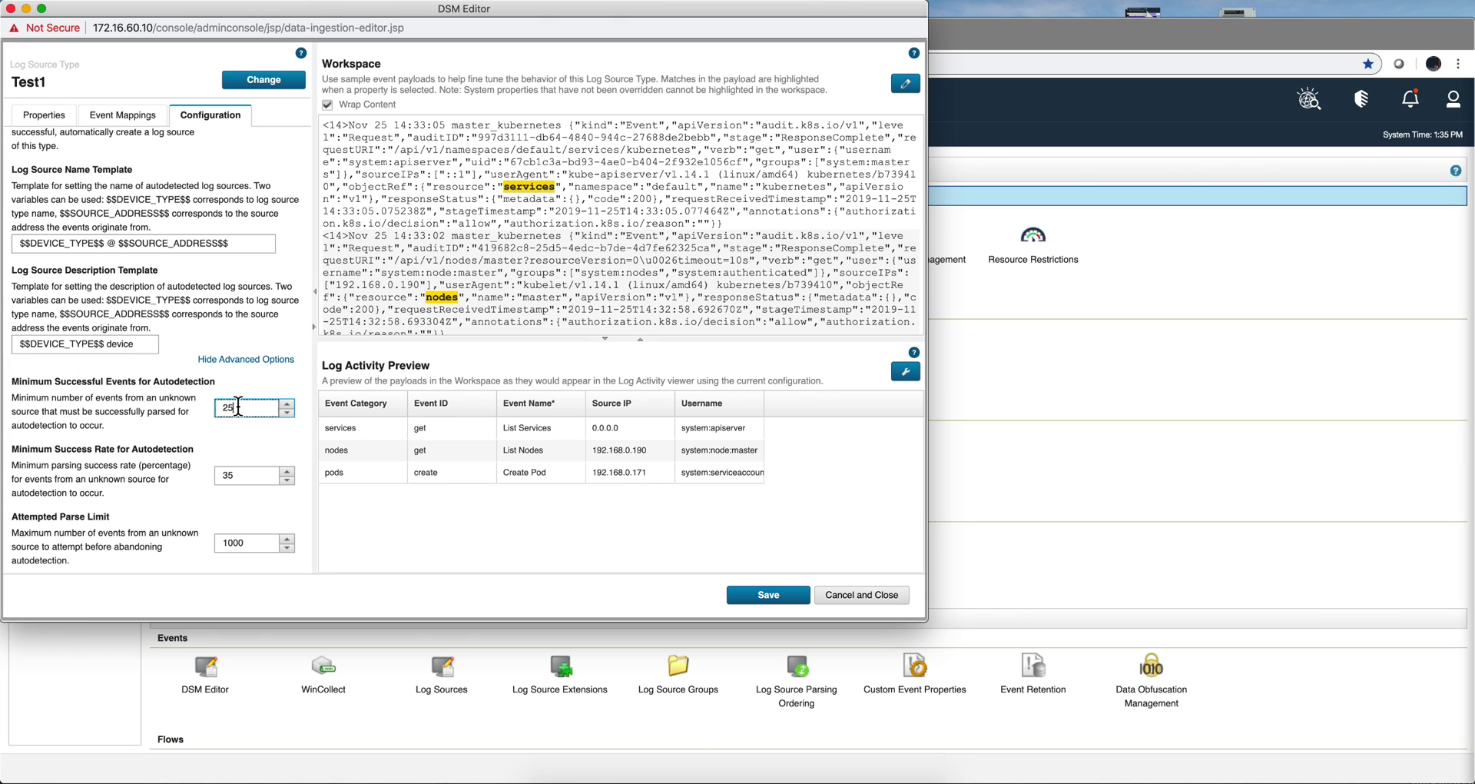
pyautogui.press('BackSpace')
pyautogui.click(240, 474)
pyautogui.press('BackSpace')
pyautogui.press('BackSpace')
pyautogui.write('100')
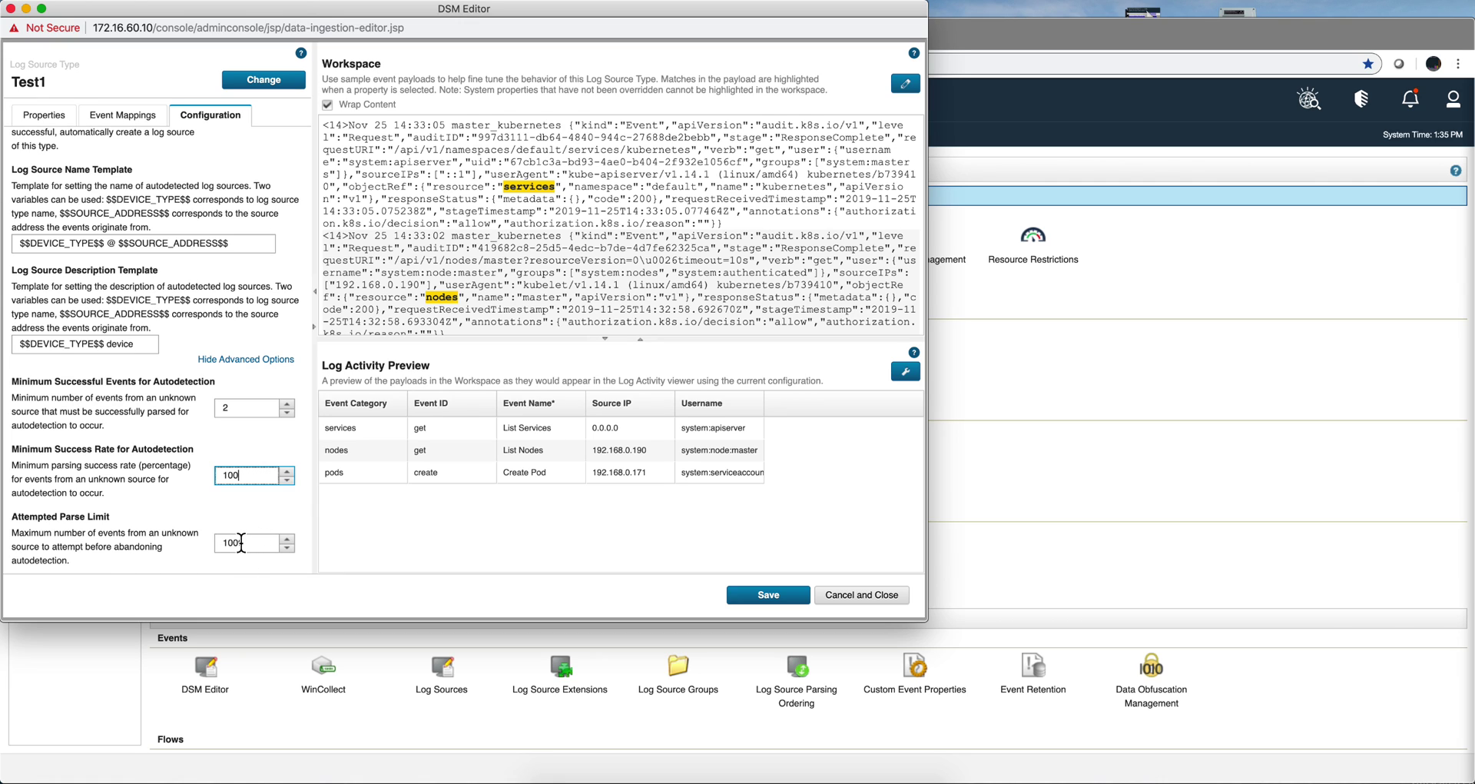
pyautogui.scroll(-2, 207, 513)
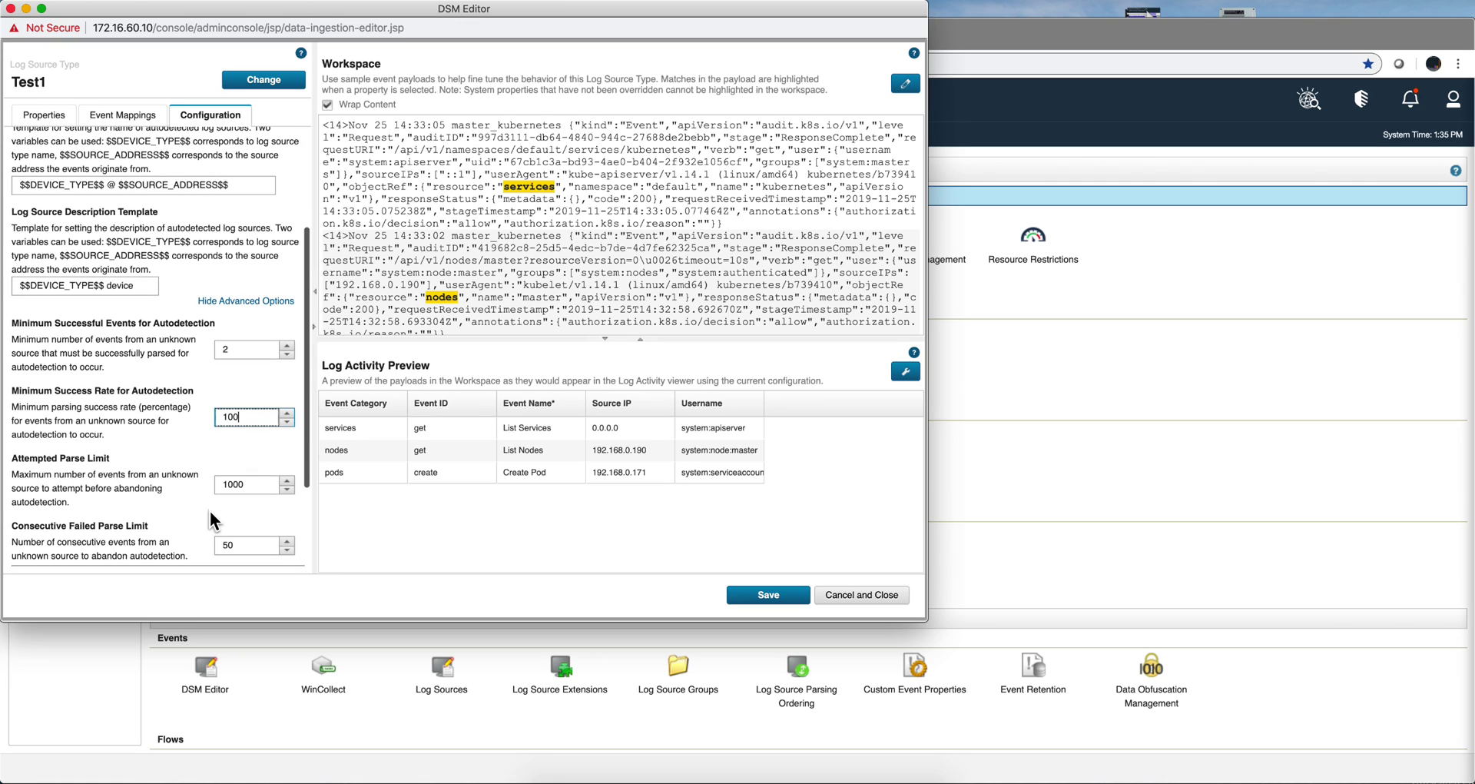
pyautogui.scroll(-3, 209, 511)
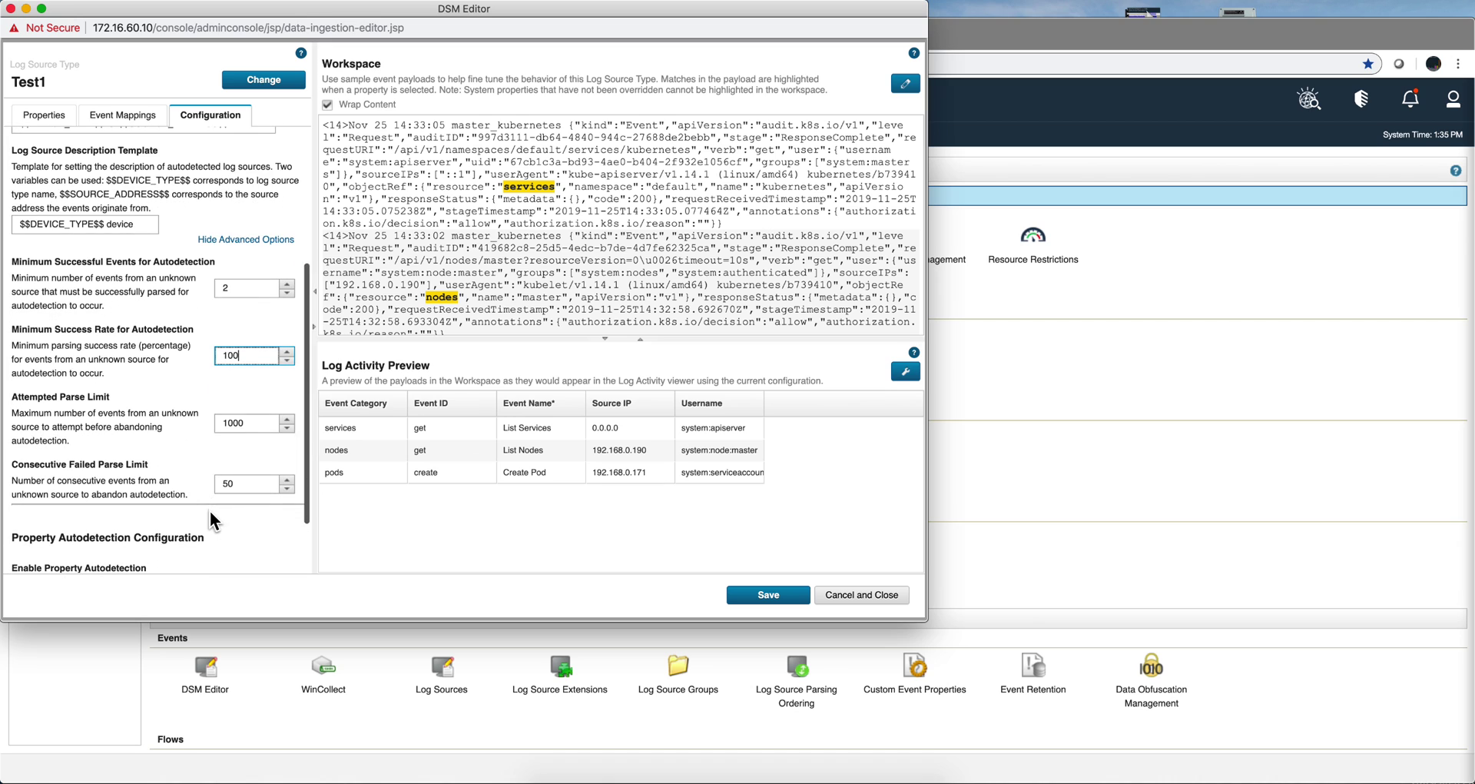
pyautogui.scroll(4, 210, 510)
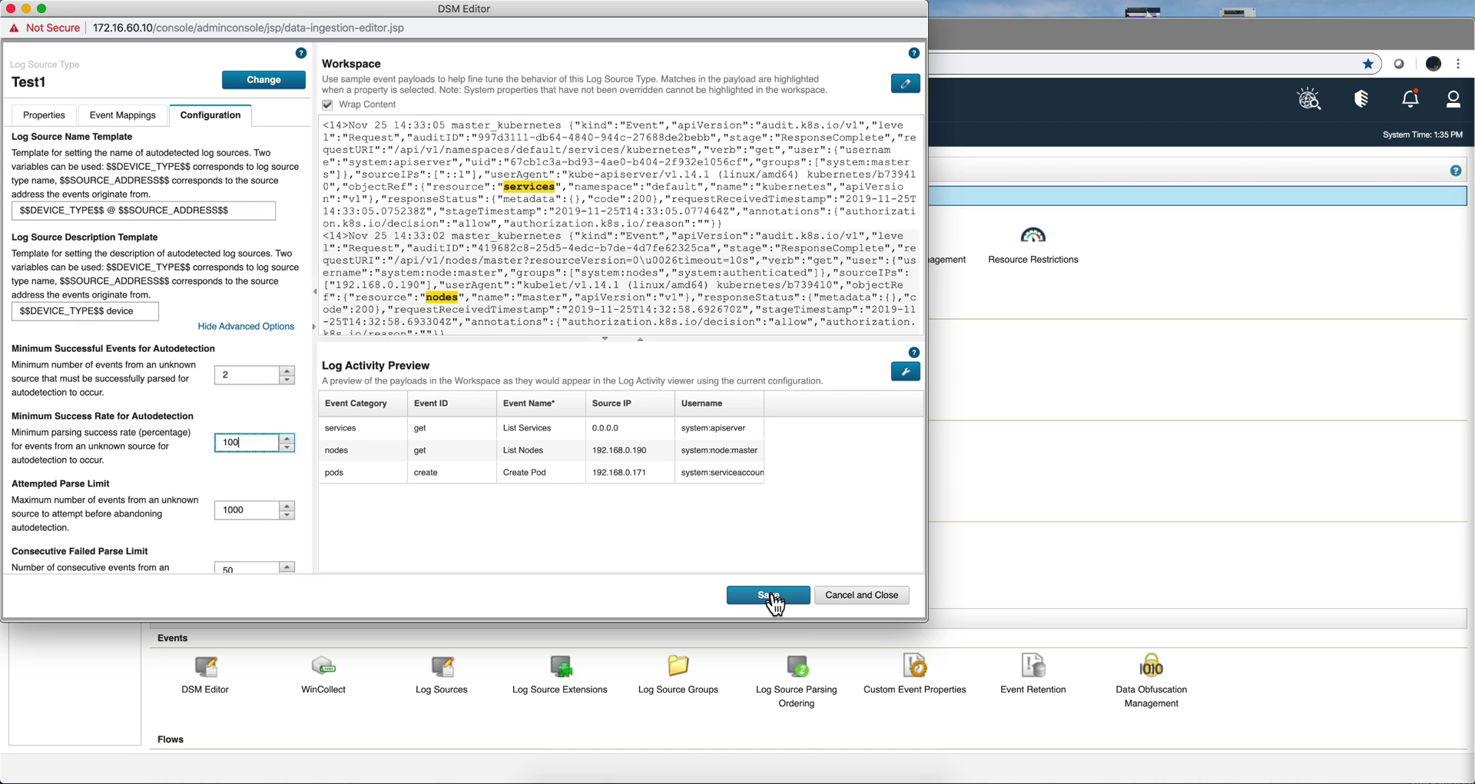
pyautogui.click(770, 598)
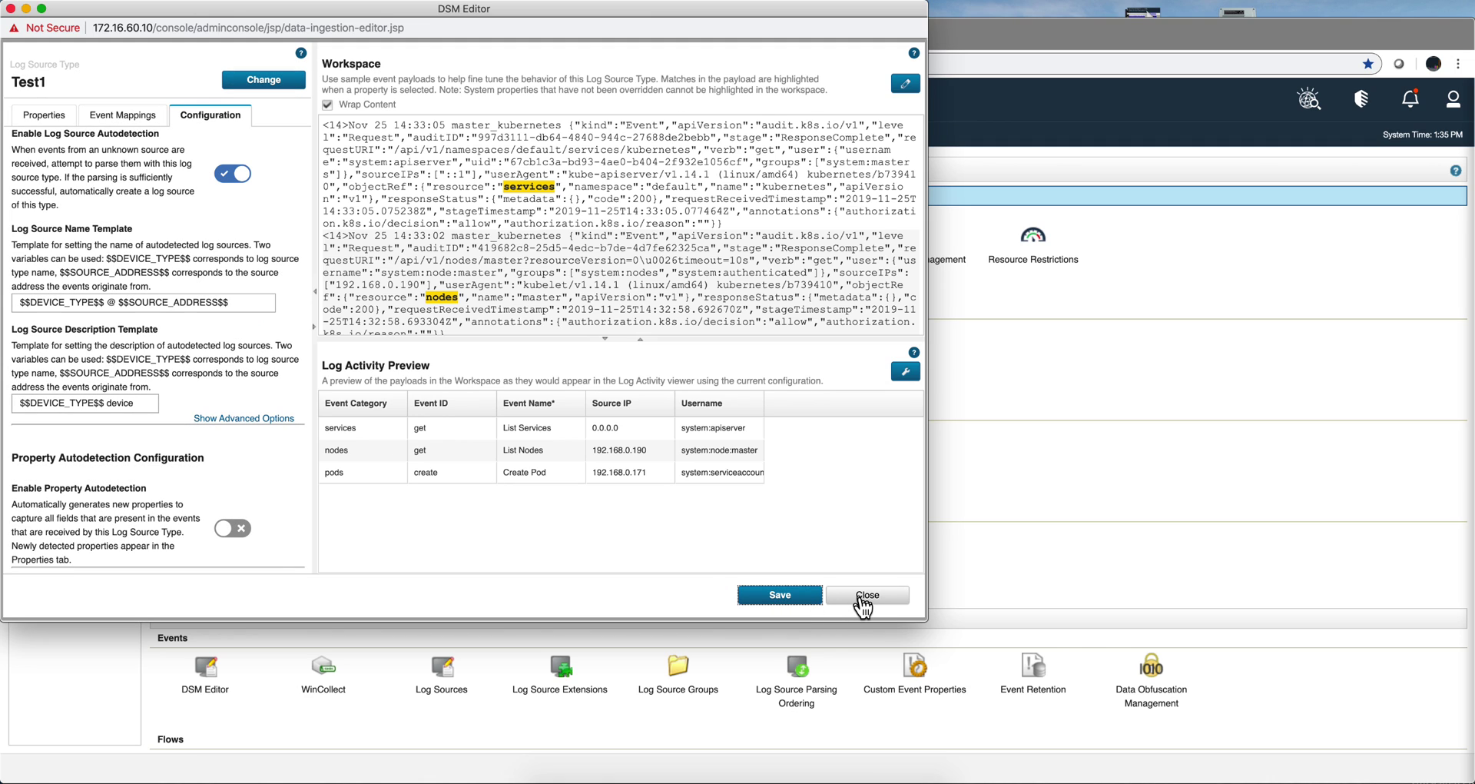
# Close the DSM Editor and open a new file kuber_api in vi in the SSH terminal.
pyautogui.click(866, 597)
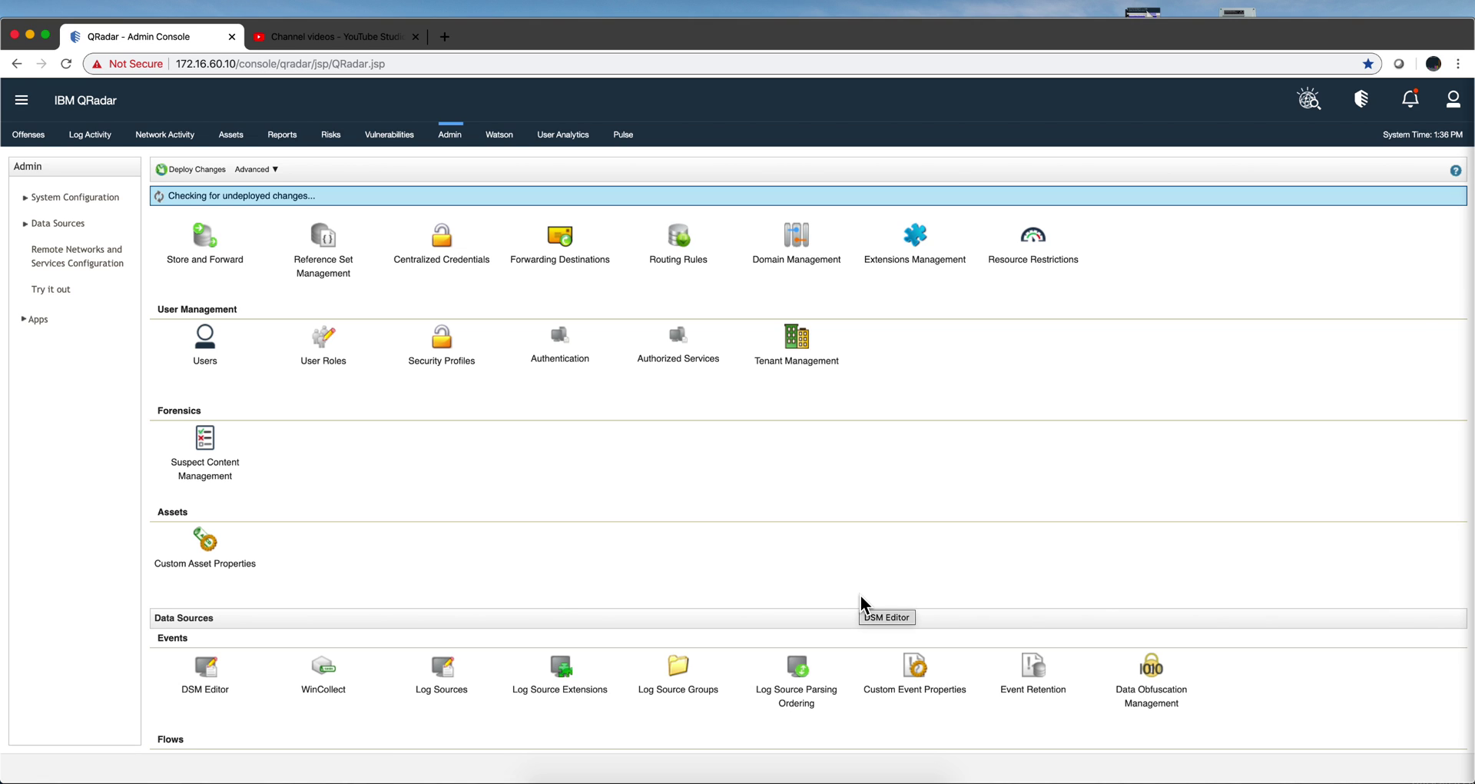
pyautogui.press('super+Tab')
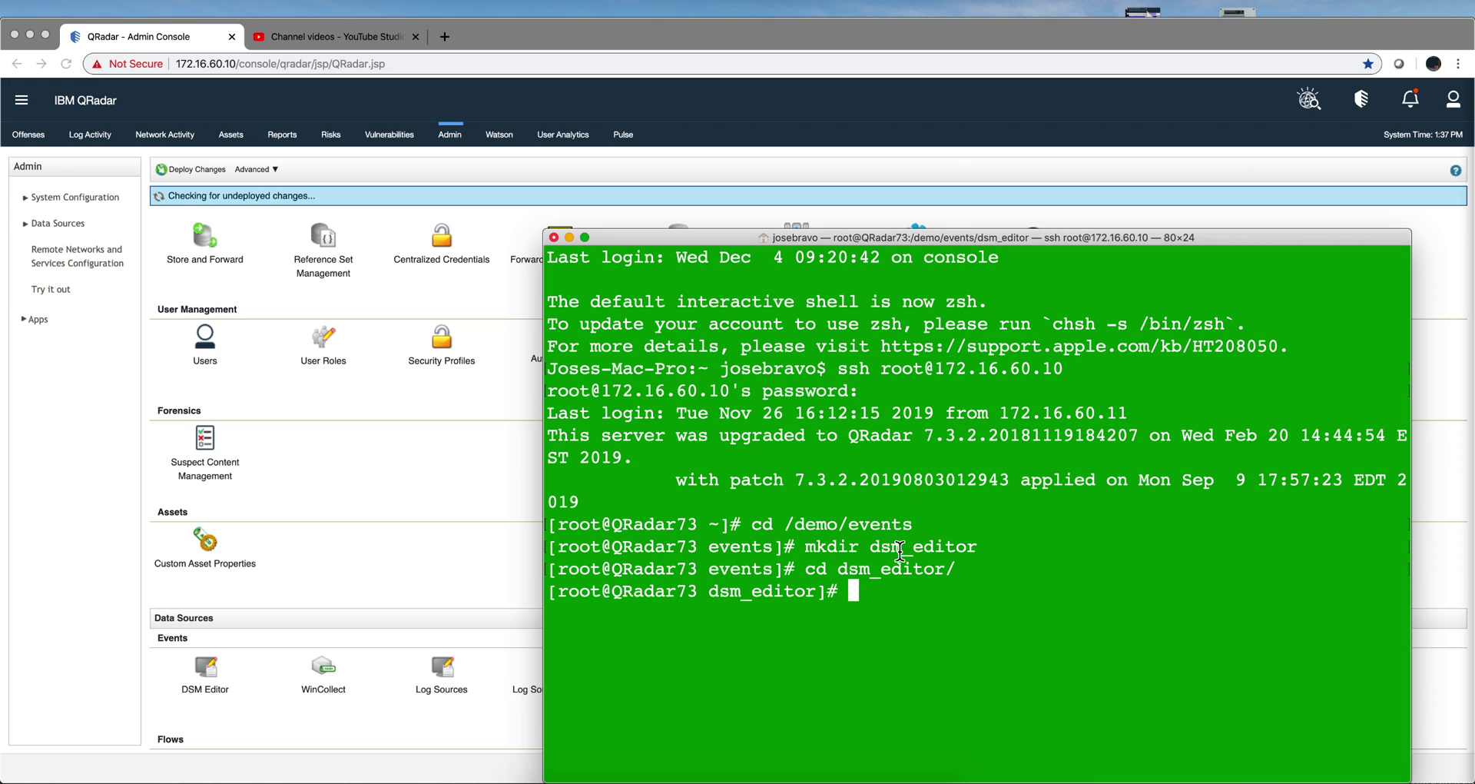
pyautogui.write('vi ')
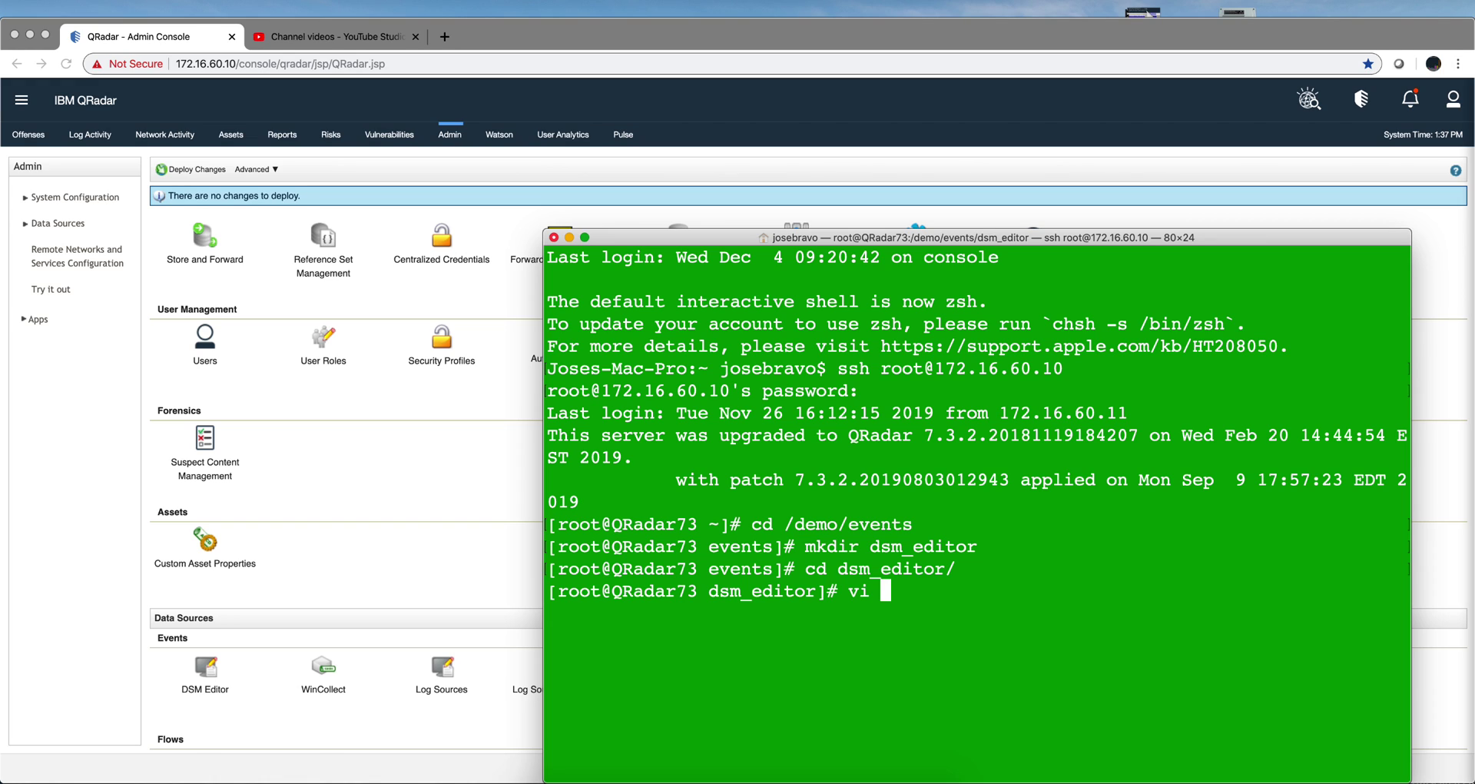
pyautogui.write('kuber_api')
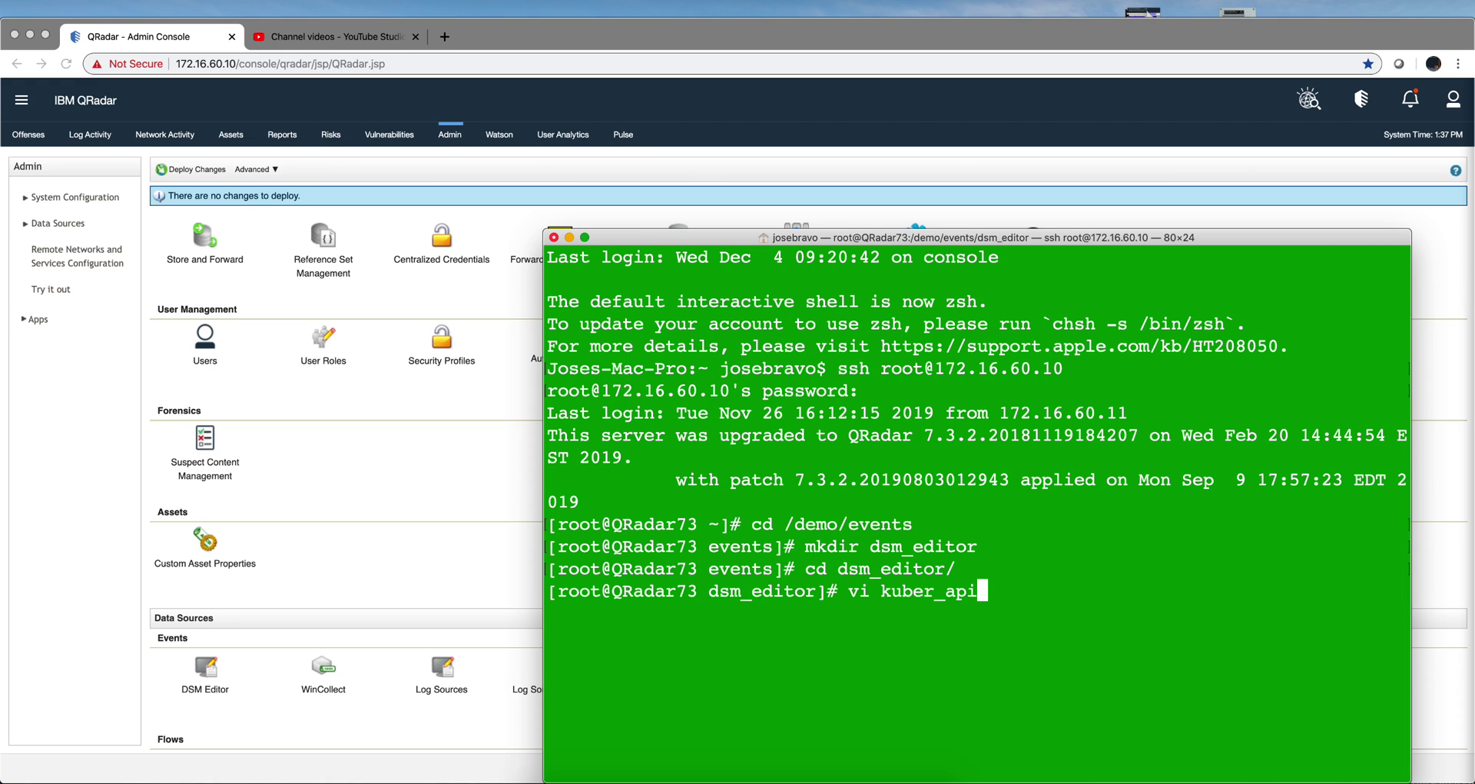
pyautogui.press('Return')
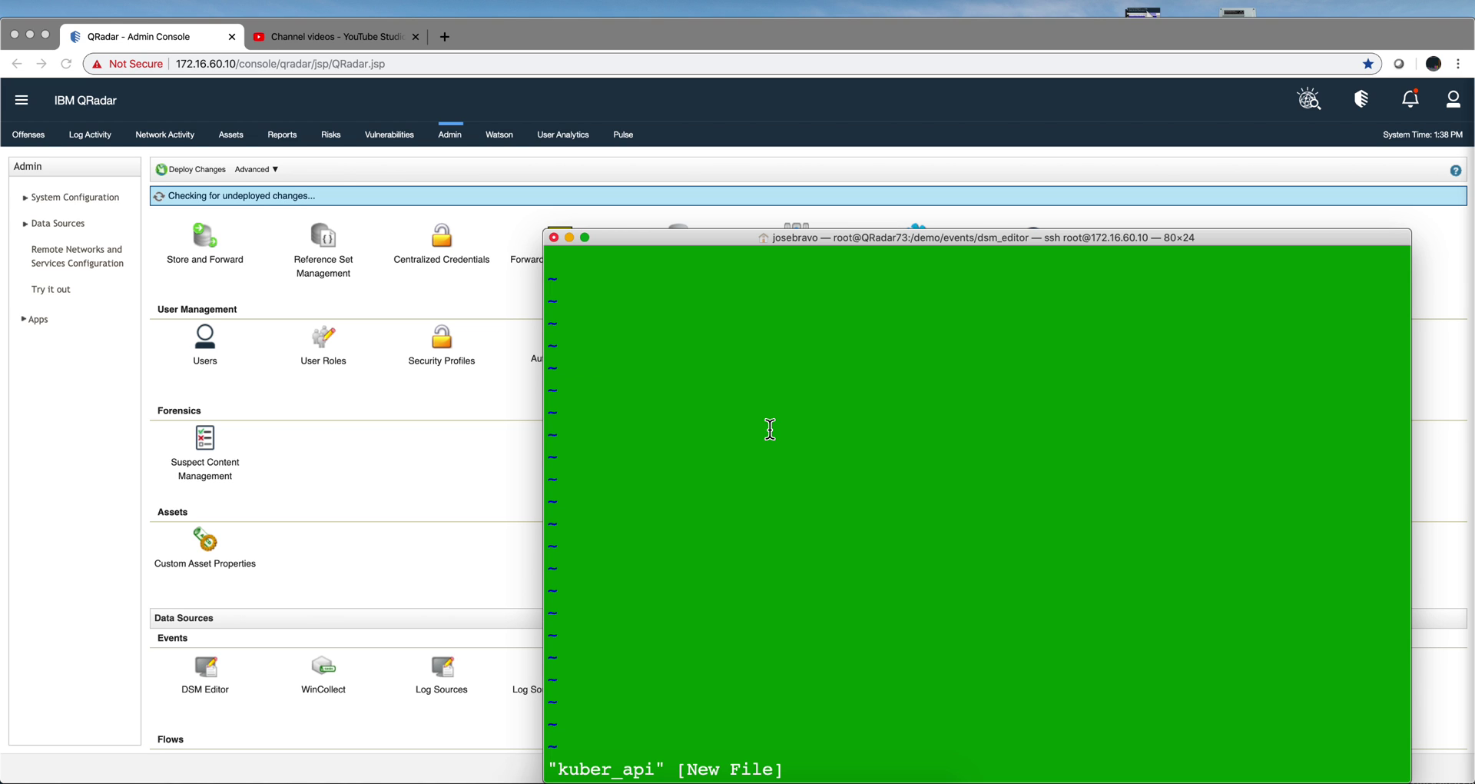
# Paste the Kubernetes audit log line into kuber_api and save it with :wq.
pyautogui.press('i')
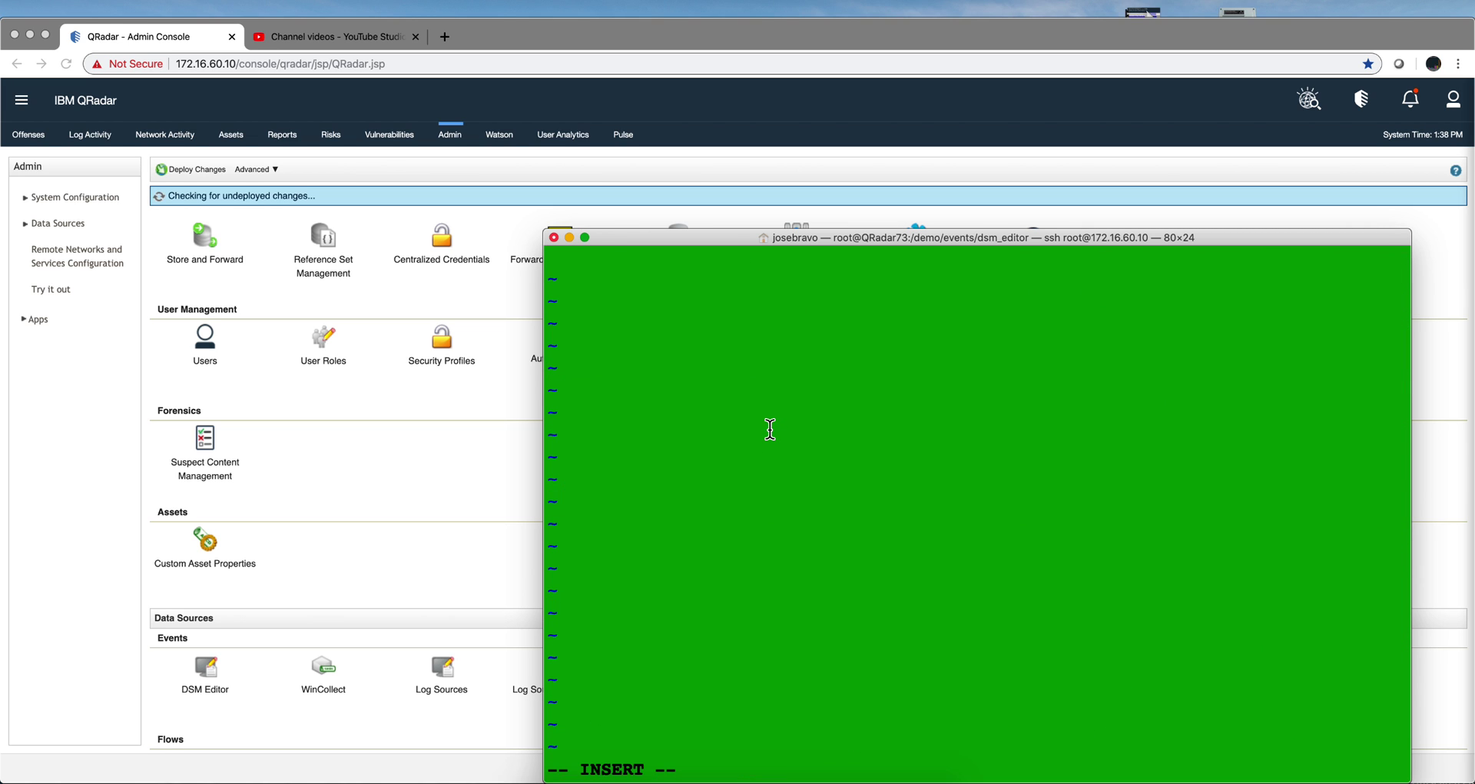
pyautogui.write('<14>Nov 25 14:33:02 master_kubernetes {"kind":"Event","apiVersion":"audit.k8s.io/v1","level":"Request","auditID":"419682c8-25d5-4edc-b7de-4d7fe62325ca","stage":"ResponseComplete","requestURI":"/api/v1/nodes/master?resourceVersion=0\\u0026timeout=10s","verb":"get","user":{"username":"system:node:master","groups":["system:nodes","system:authenticated"]},"sourceIPs":["192.168.0.190"],"userAgent":"kubelet/v1.14.1 (linux/amd64) kubernetes/b739410","objectRef":{"resource":"nodes","name":"master","apiVersion":"v1"},"responseStatus":{"metadata":{},"code":200},"requestReceivedTimestamp":"2019-11-25T14:32:58.692670Z","stageTimestamp":"2019-11-25T14:32:58.693304Z","annotations":{"authorization.k8s.io/decision":"allow","authorization.k8s.io/reason":""}}')
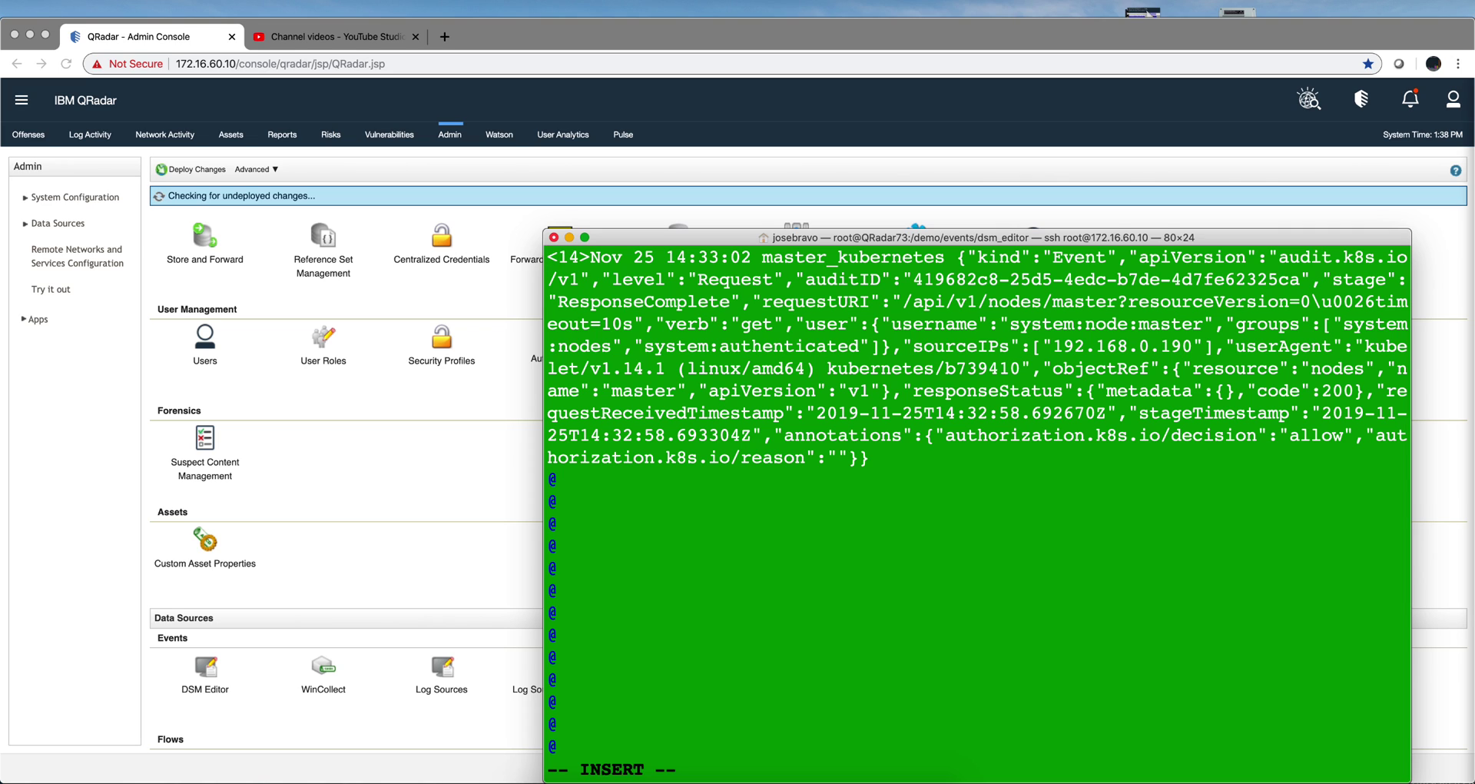
pyautogui.press('Escape')
pyautogui.write(':wq')
pyautogui.press('Return')
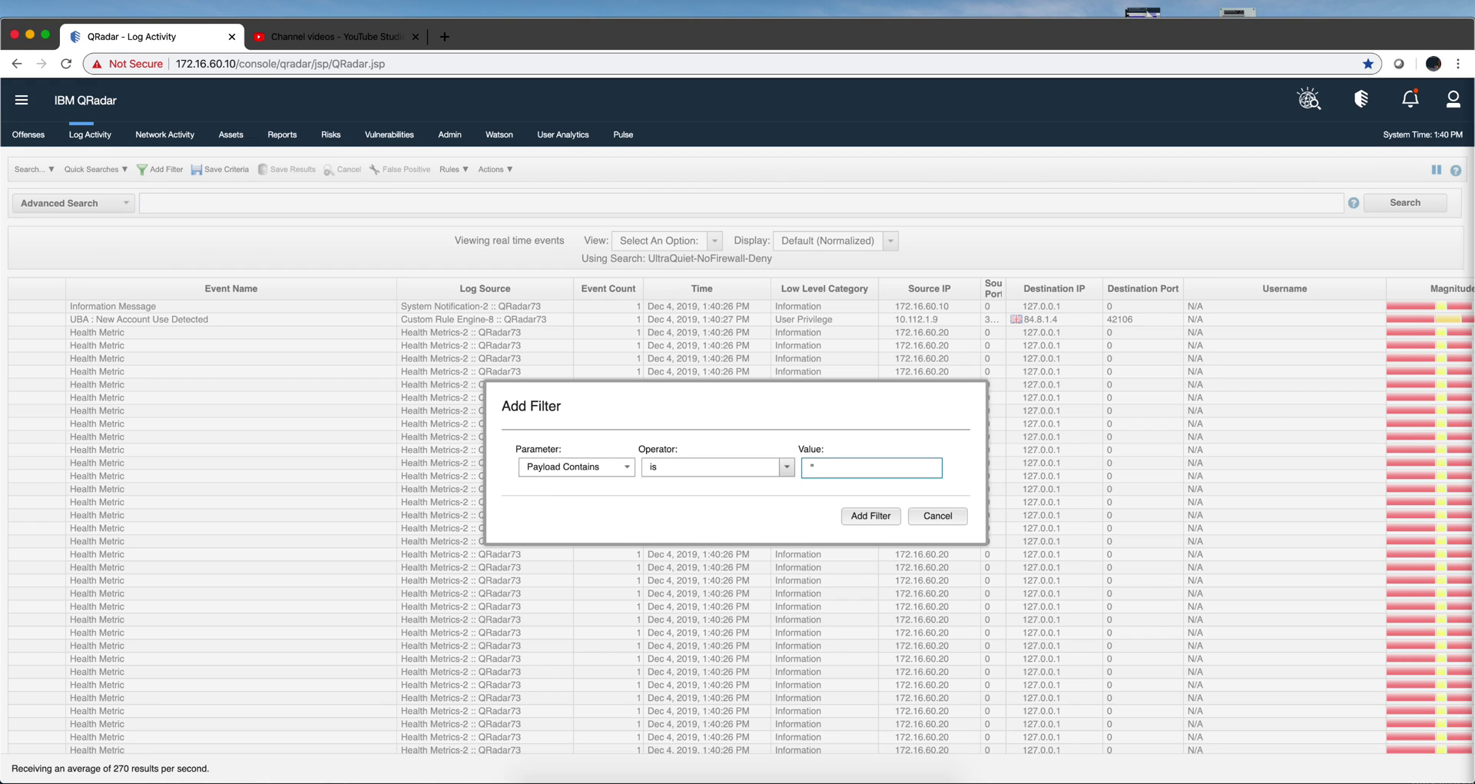
# Apply the Payload Contains "kind":"event" filter and change the event time range view.
pyautogui.write('nd":"event"')
pyautogui.click(858, 516)
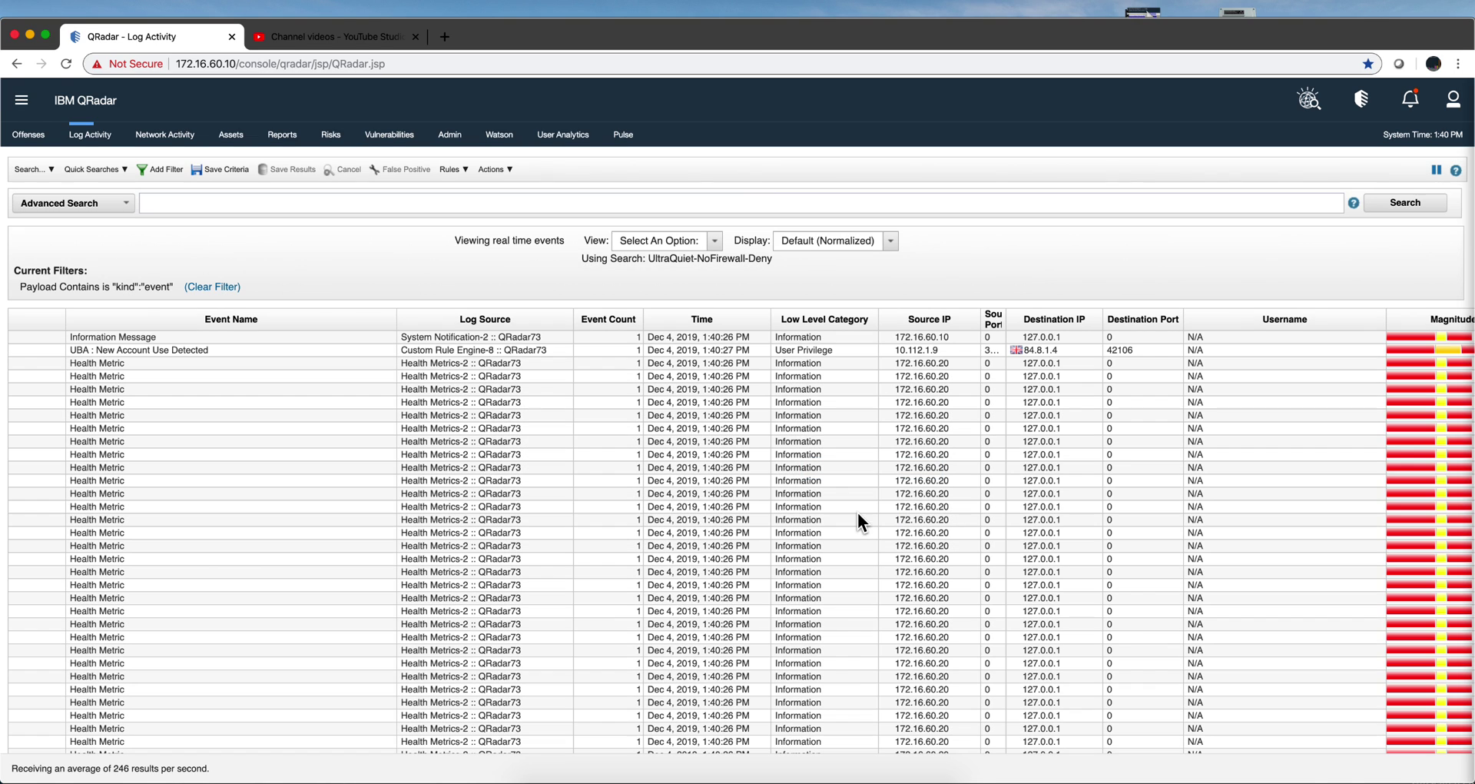
pyautogui.click(719, 247)
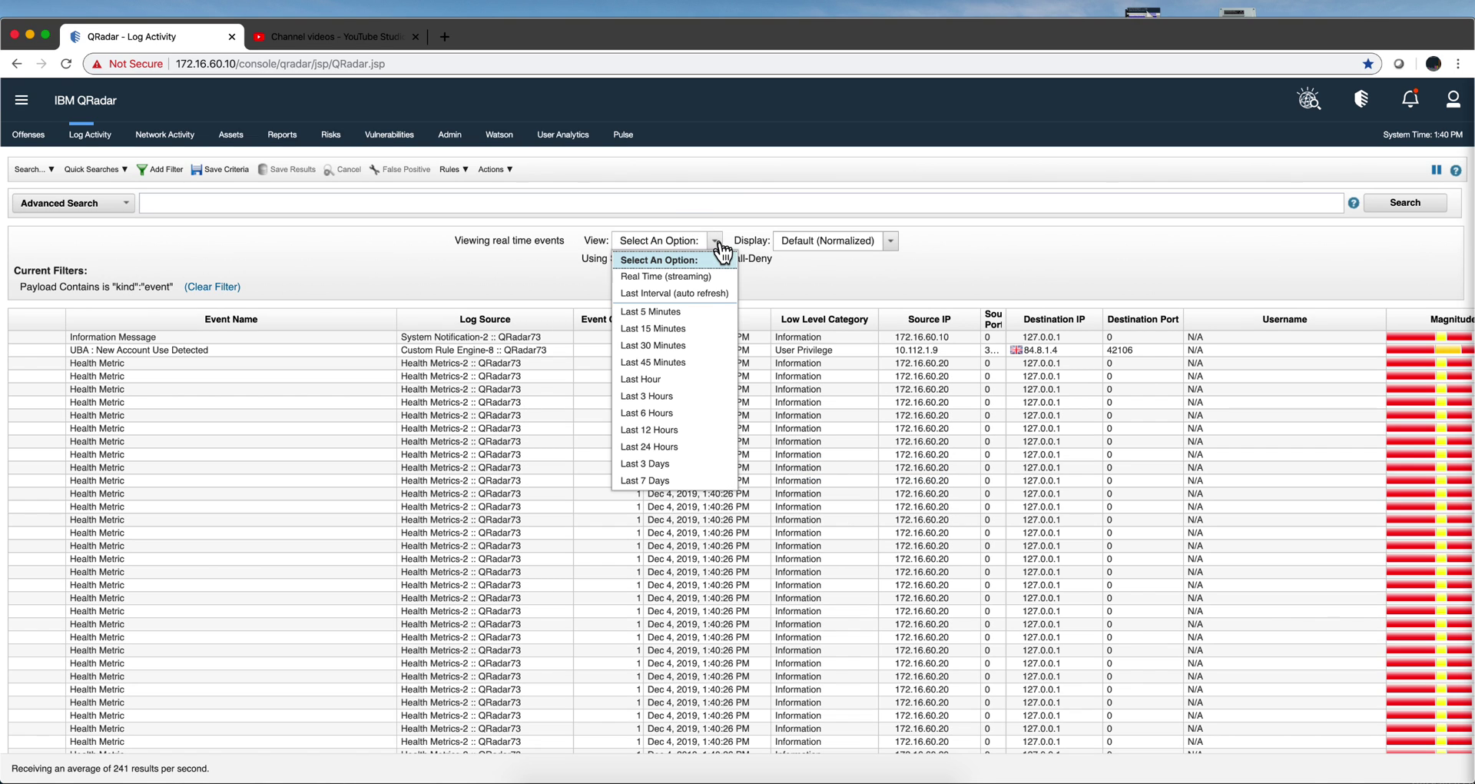
pyautogui.click(688, 279)
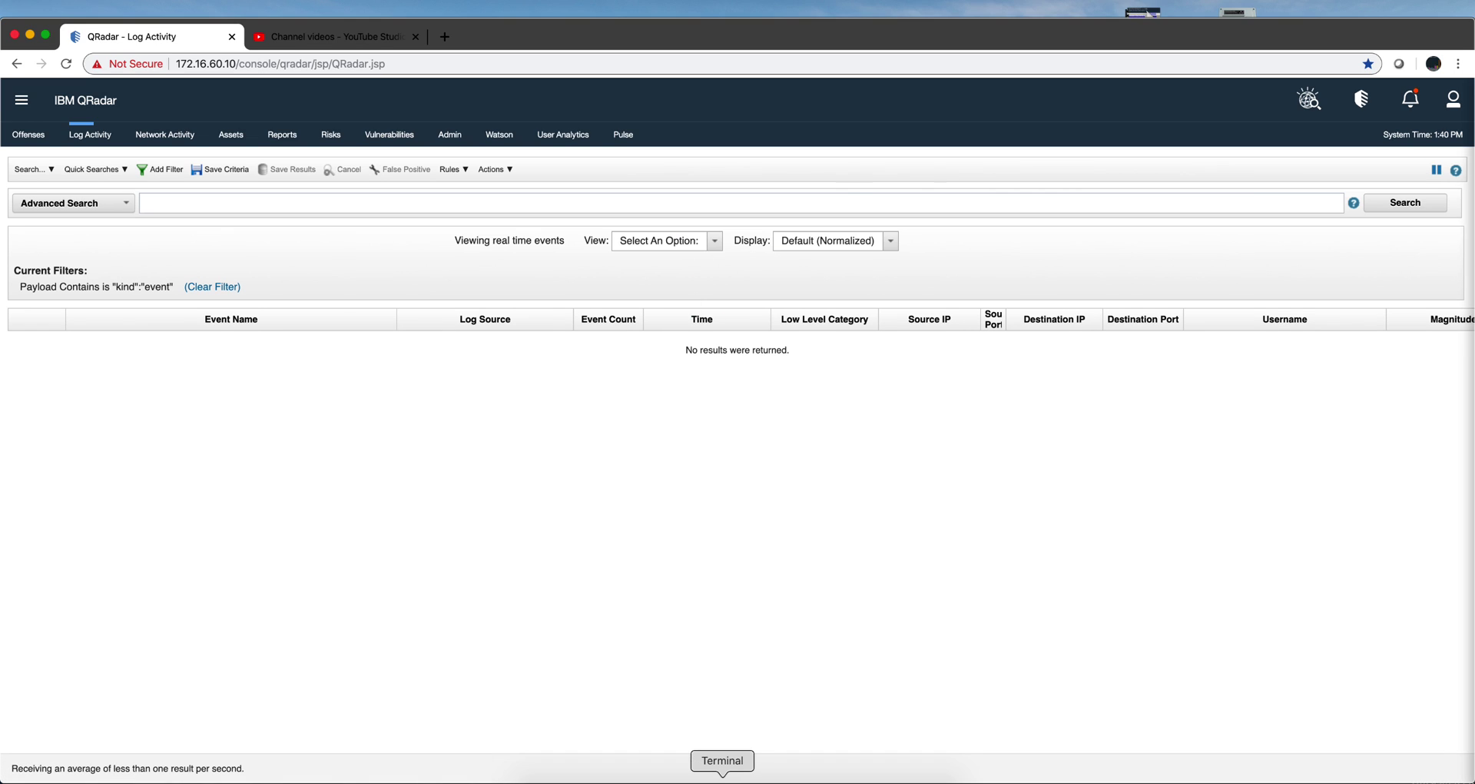
# Replay kuber_api to QRadar with /opt/qradar/bin/logrun.pl -t -u 192.168.10.57 -f kuber_api 1.
pyautogui.click(722, 779)
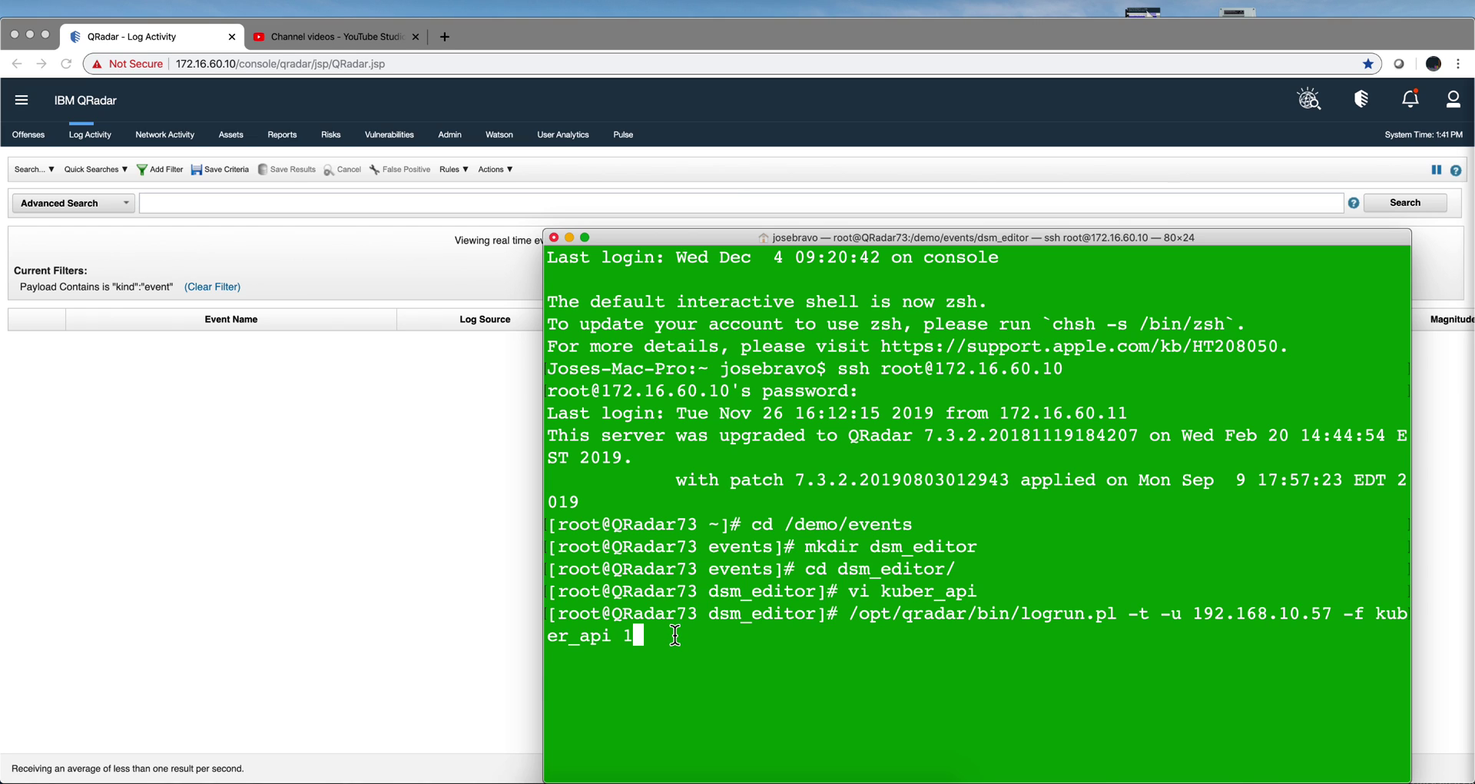
pyautogui.press('Return')
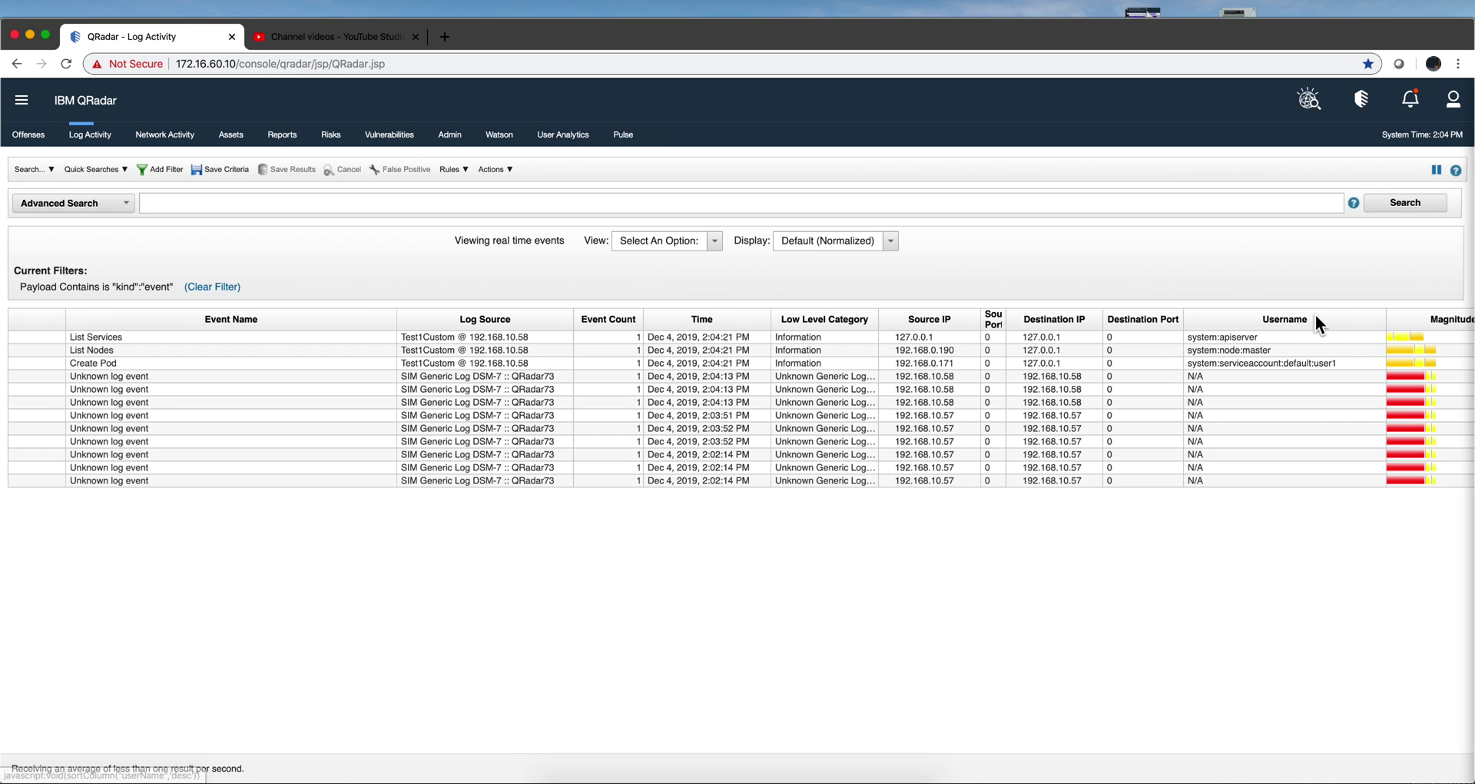
# Pause the live event stream and open the List Nodes event's details.
pyautogui.click(1437, 171)
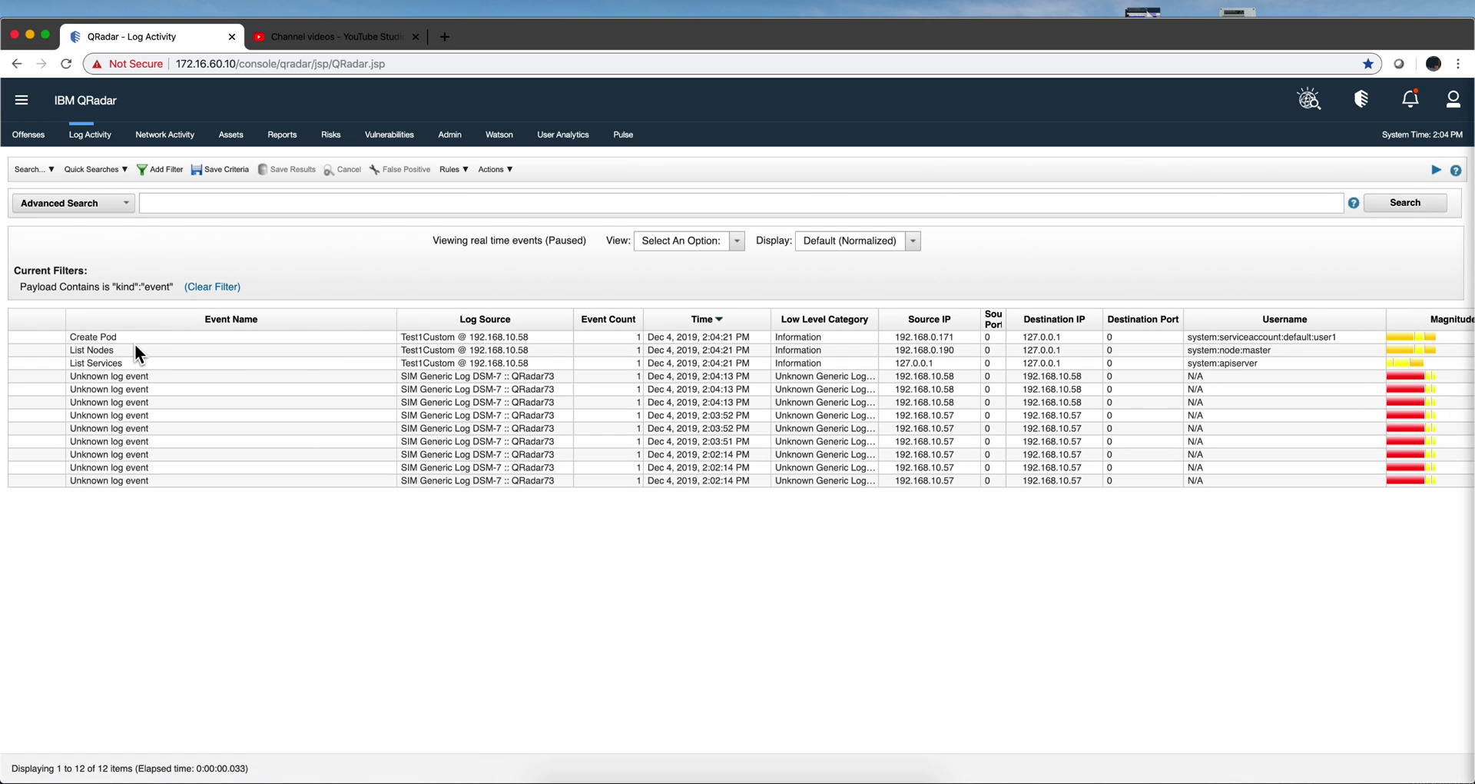
pyautogui.doubleClick(135, 351)
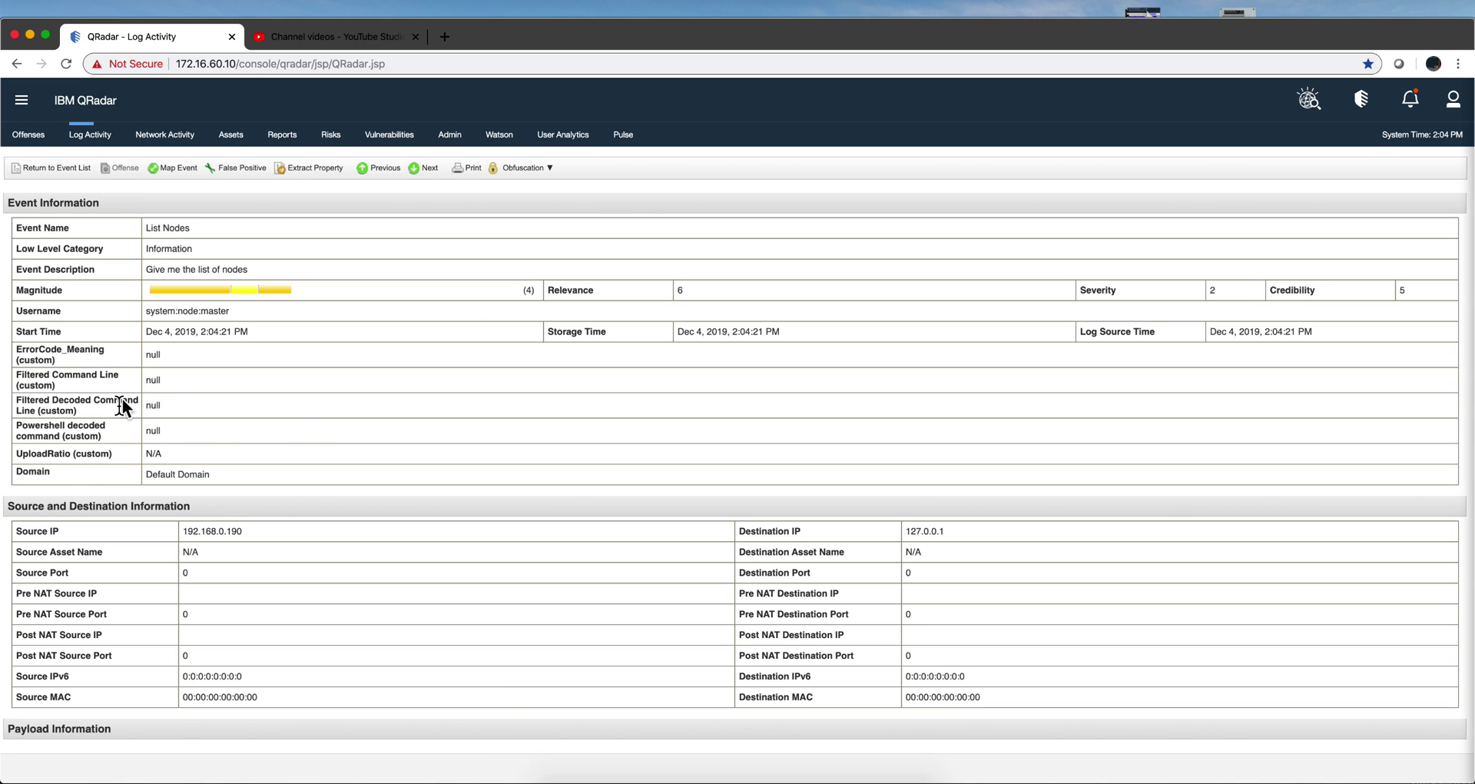
pyautogui.scroll(-4, 220, 422)
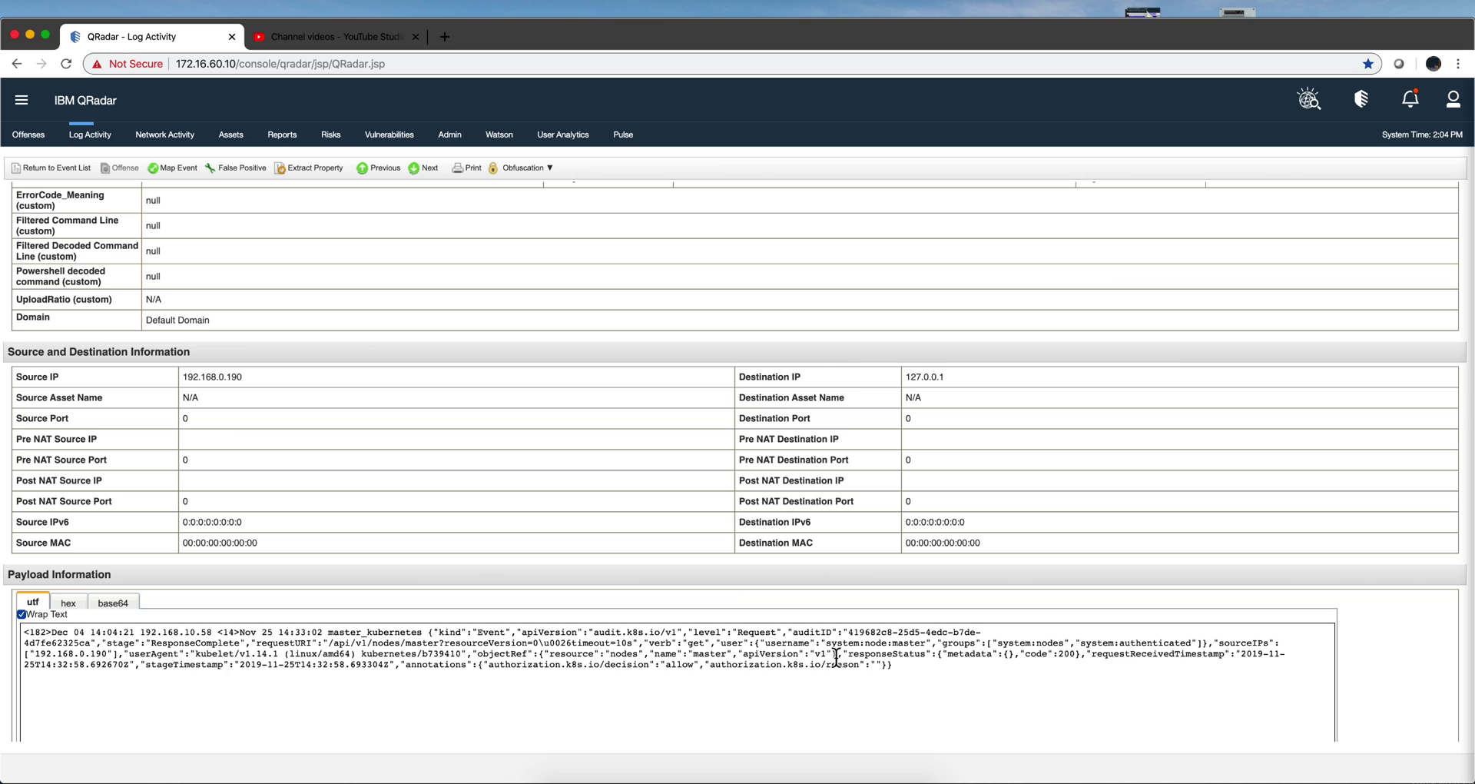
# Start a custom event property from this event and review the Extraction using options, then close without saving.
pyautogui.click(323, 173)
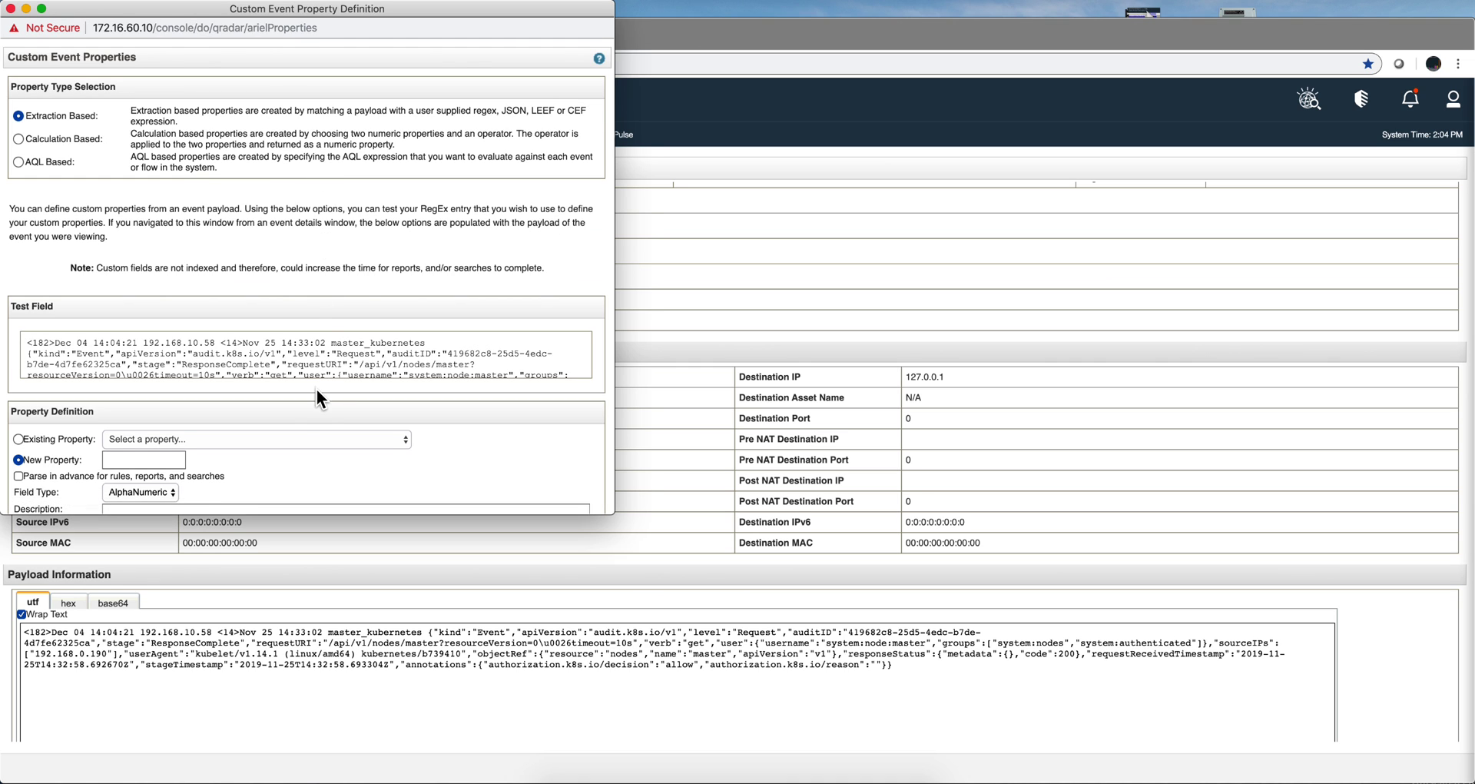
pyautogui.scroll(-2, 328, 435)
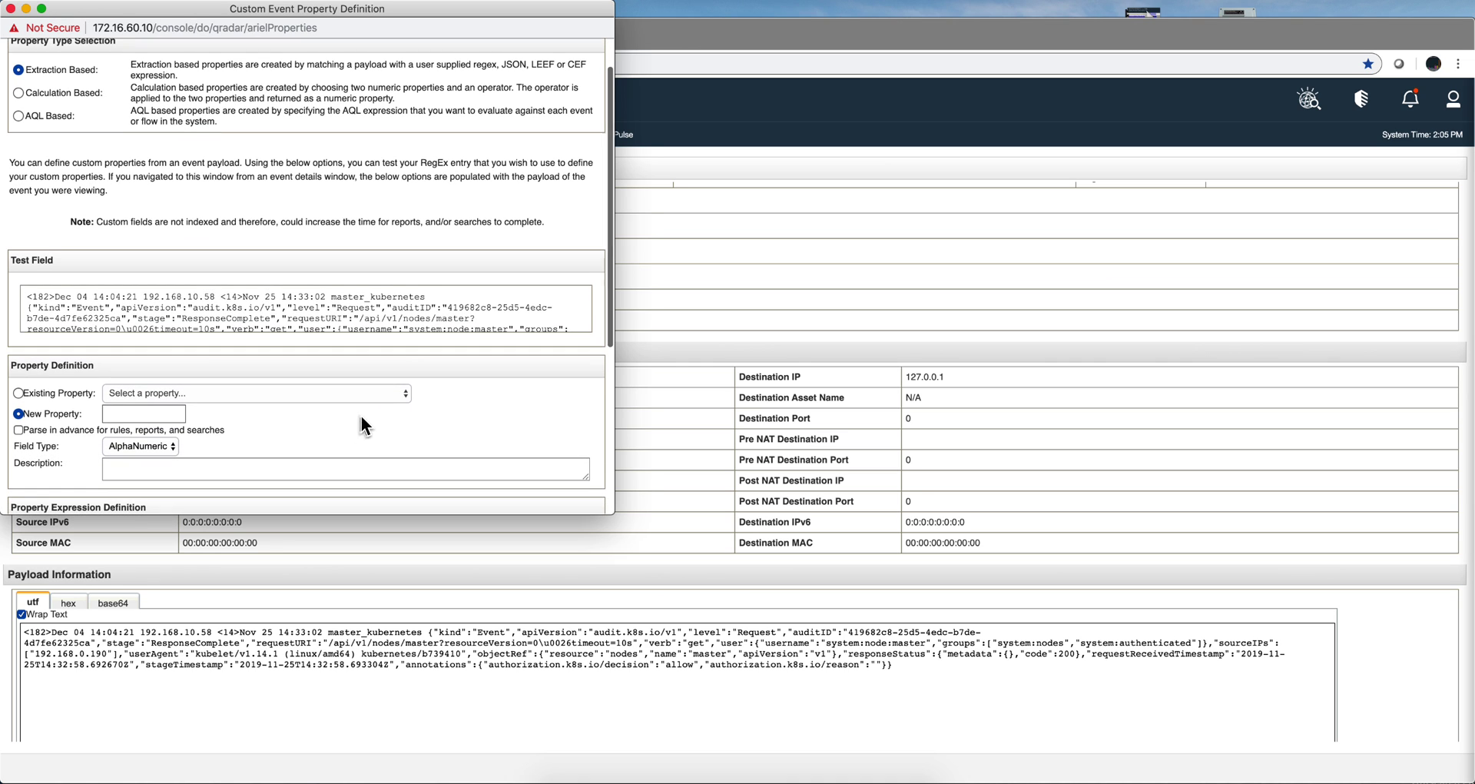
pyautogui.scroll(-8, 382, 411)
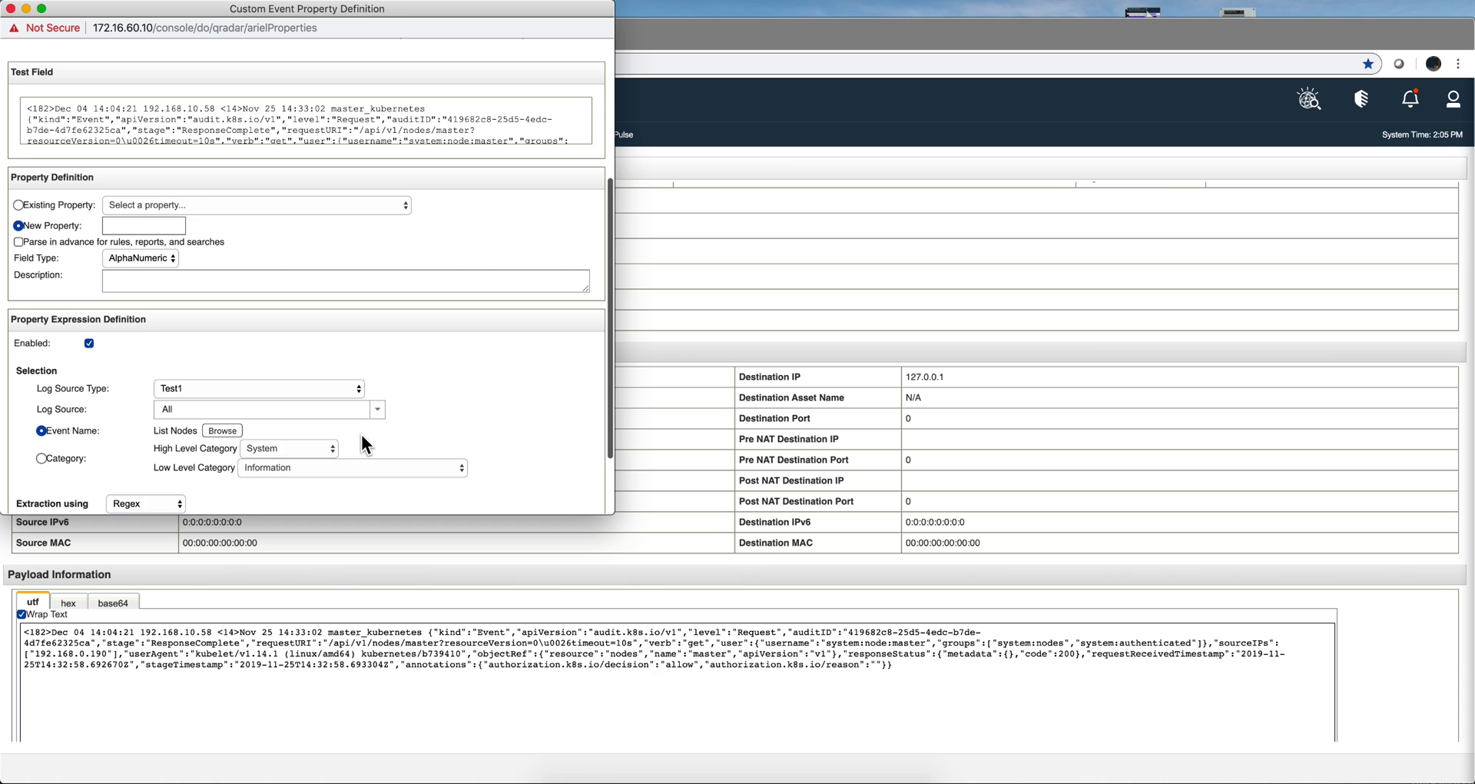
pyautogui.scroll(-1, 361, 438)
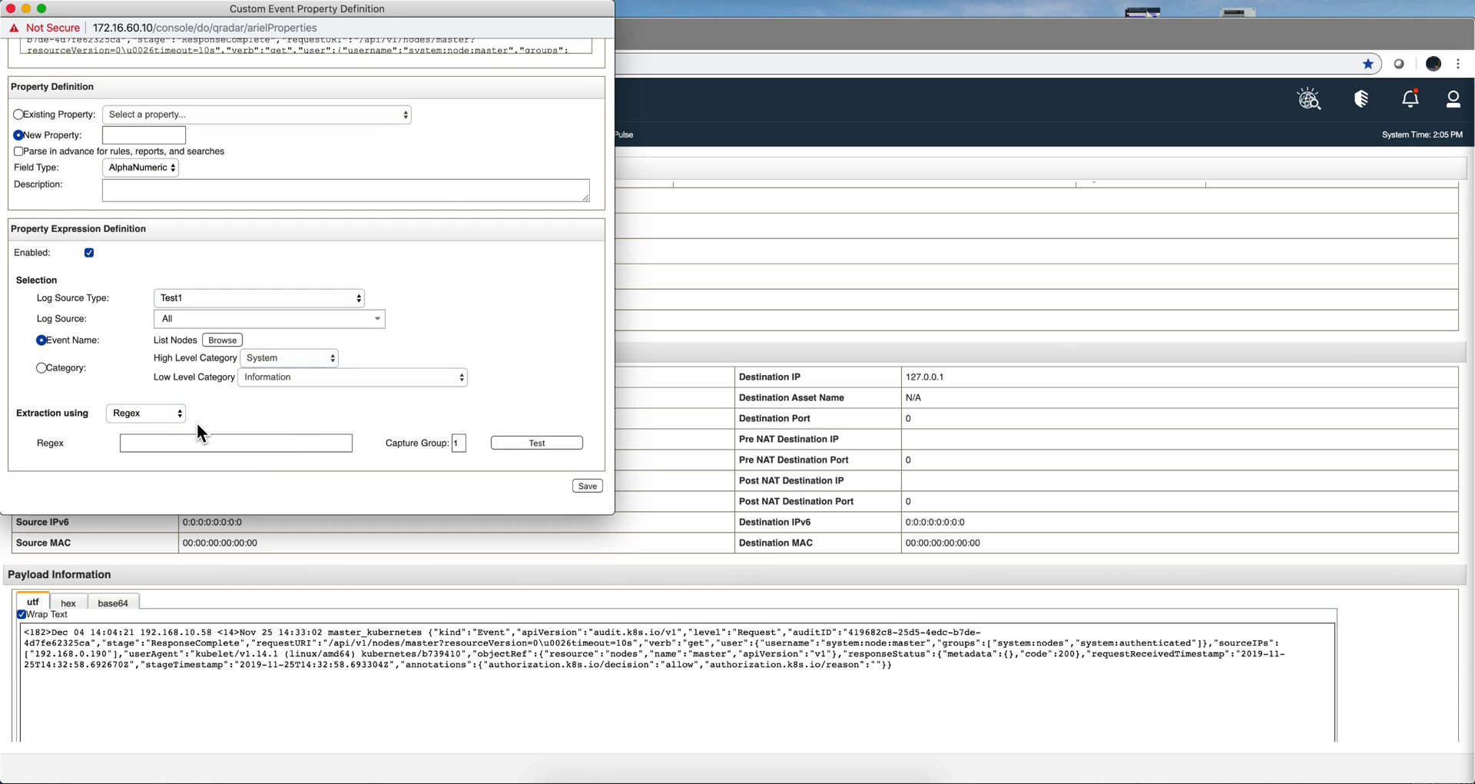
pyautogui.click(177, 415)
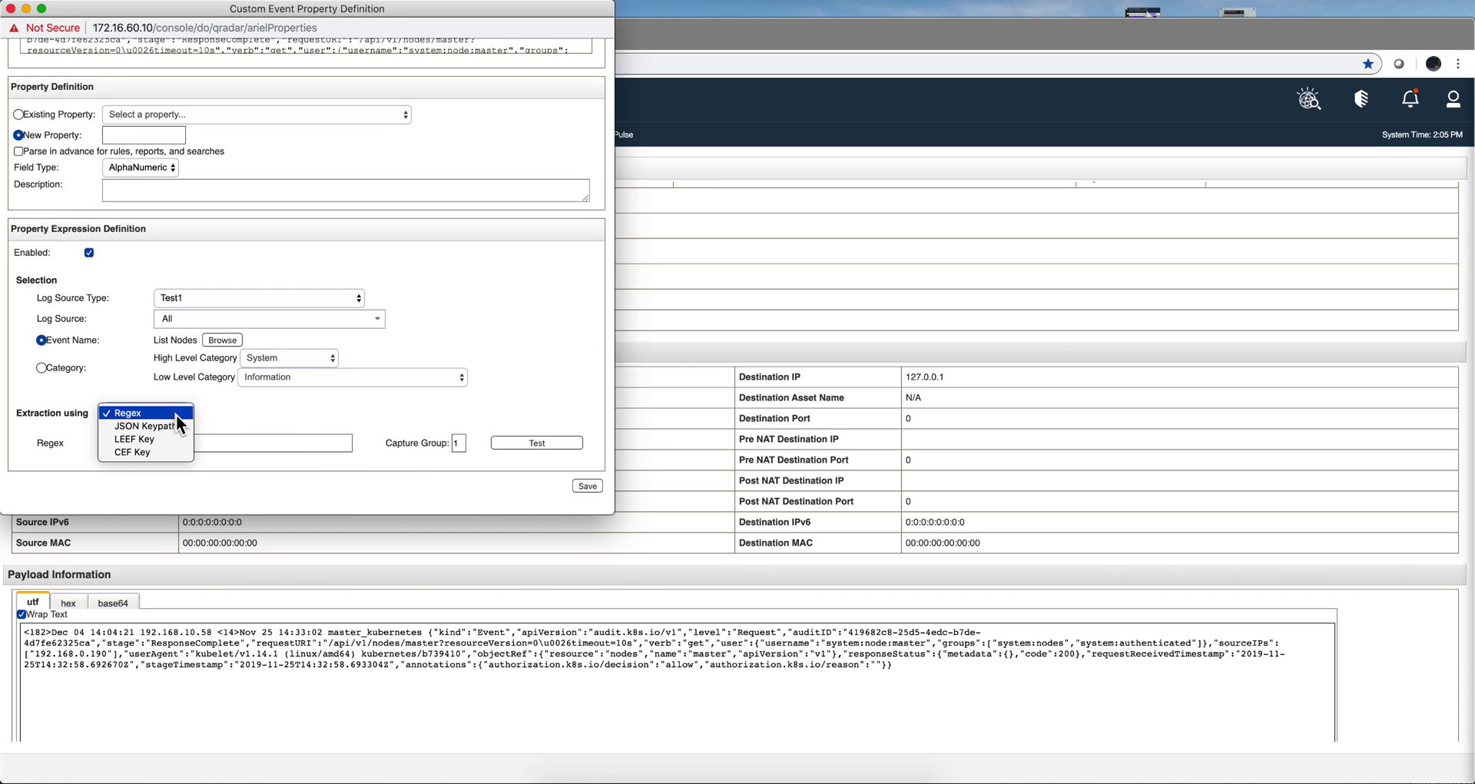
pyautogui.click(11, 8)
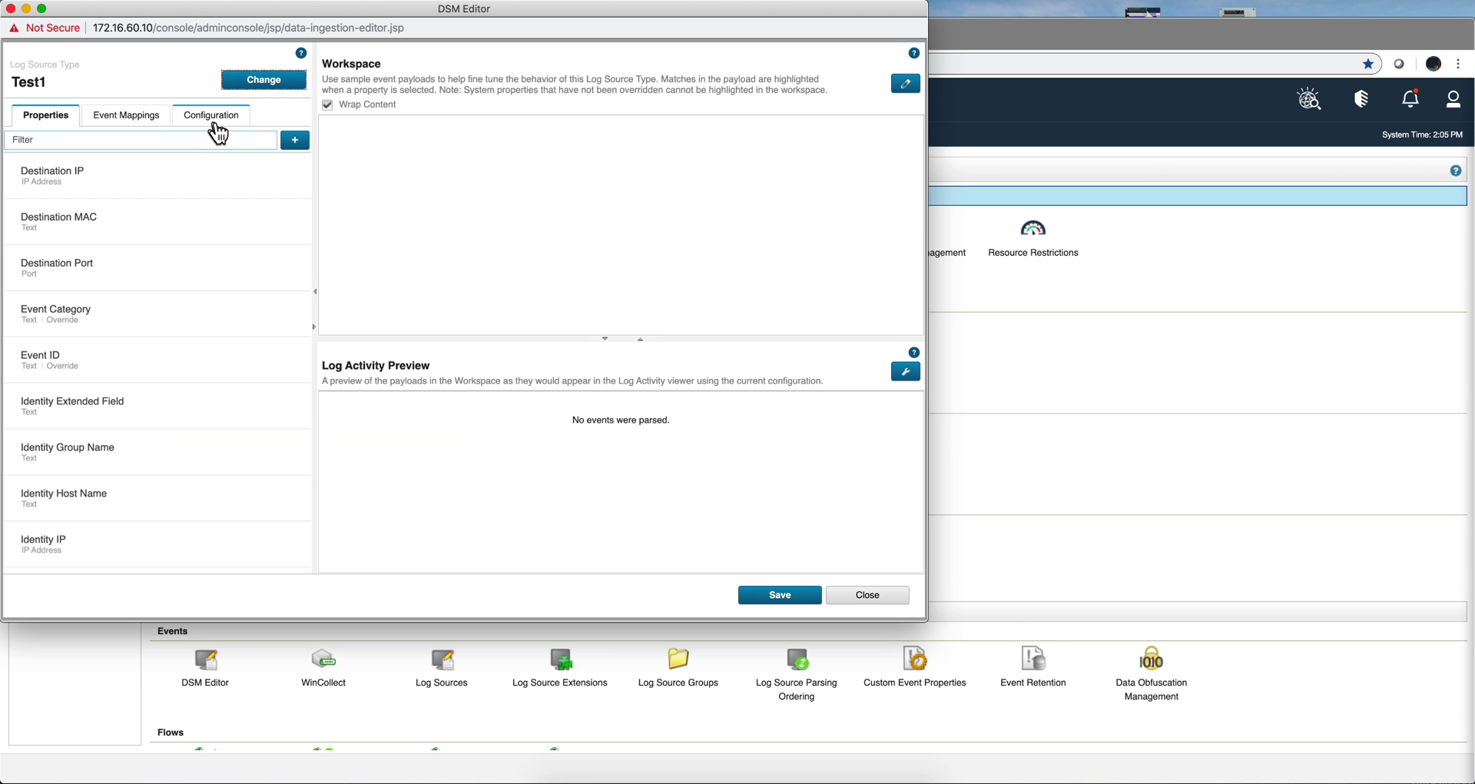
# Enable JSON property autodetection in Test1's configuration, save it, and close the DSM Editor.
pyautogui.click(219, 119)
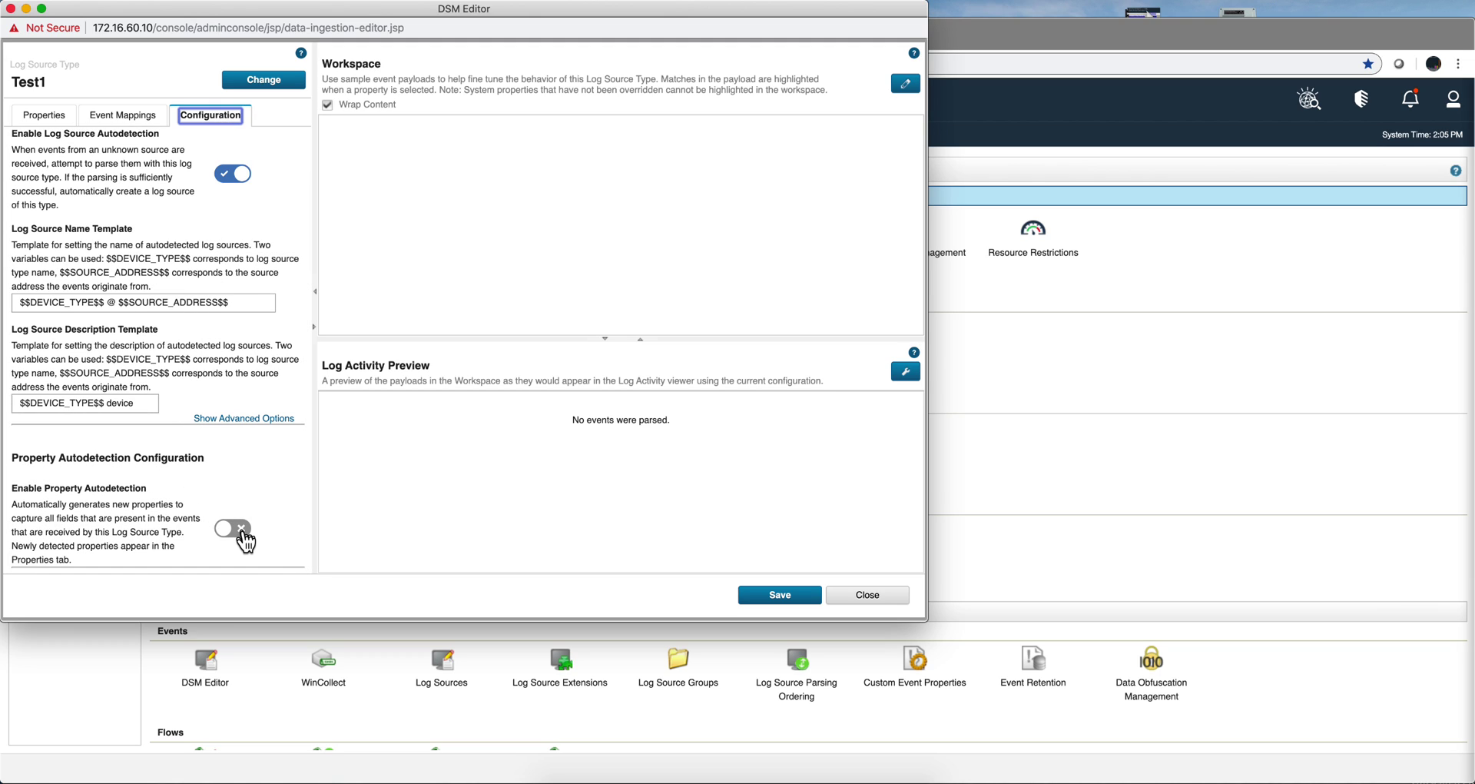
pyautogui.click(233, 528)
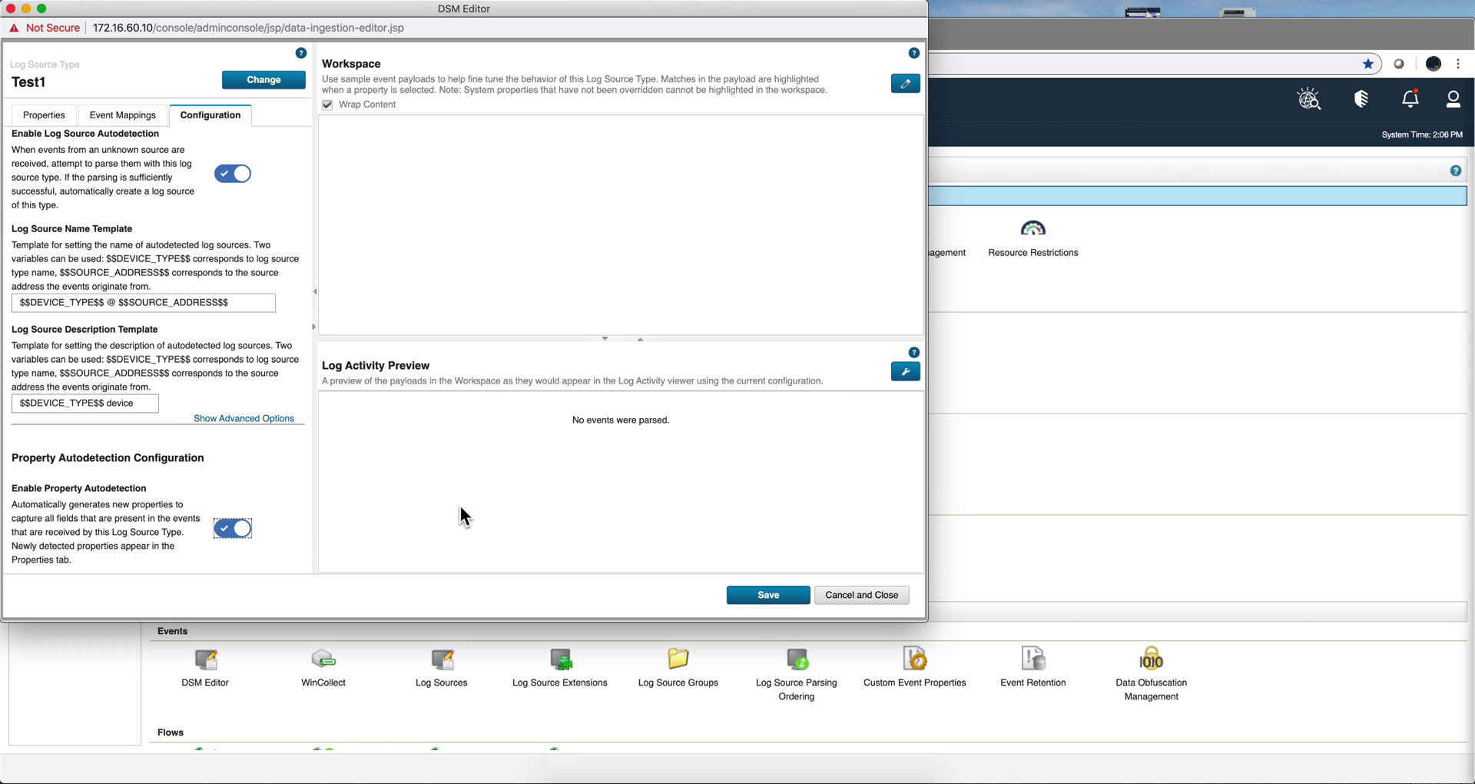
pyautogui.scroll(-4, 263, 500)
pyautogui.scroll(-1, 264, 503)
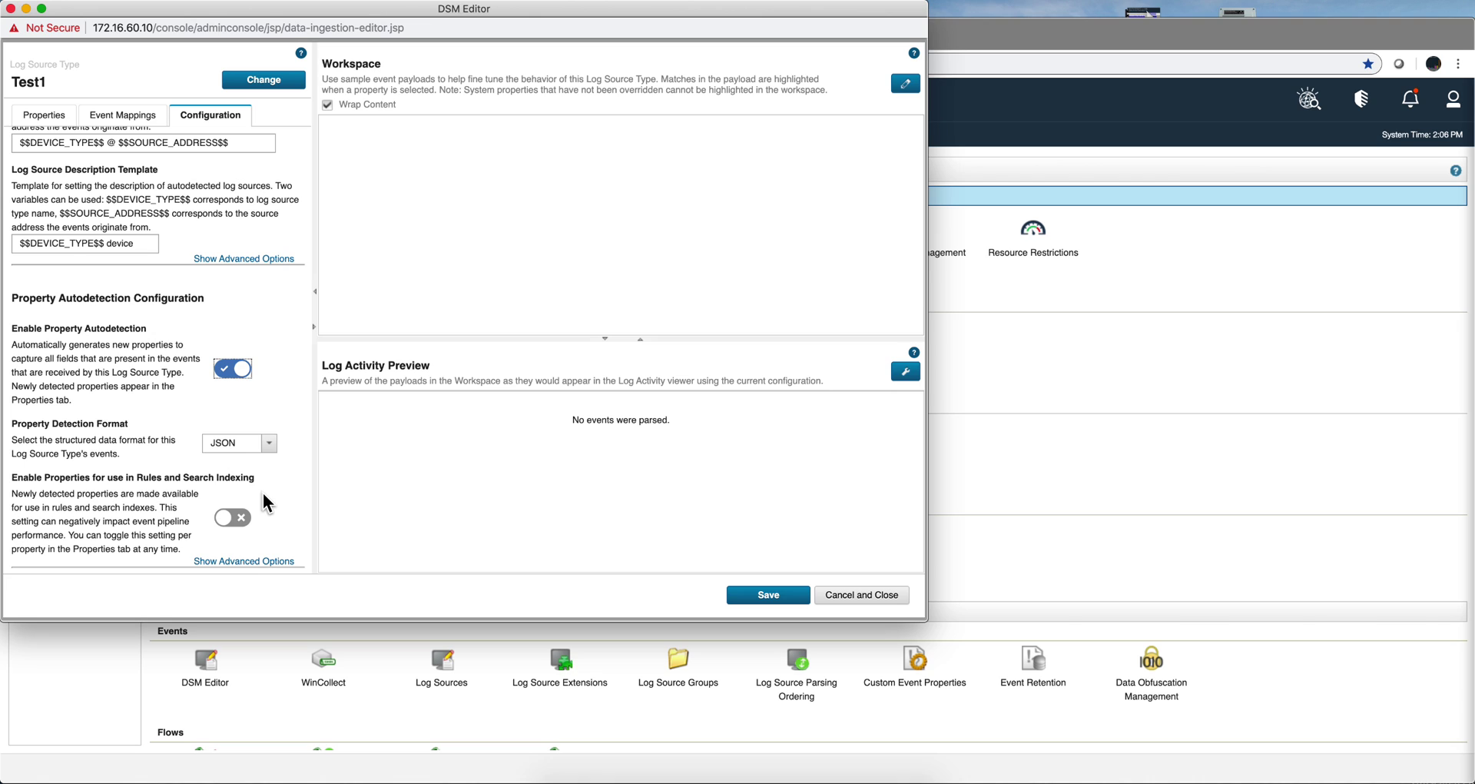
pyautogui.click(768, 603)
pyautogui.click(768, 596)
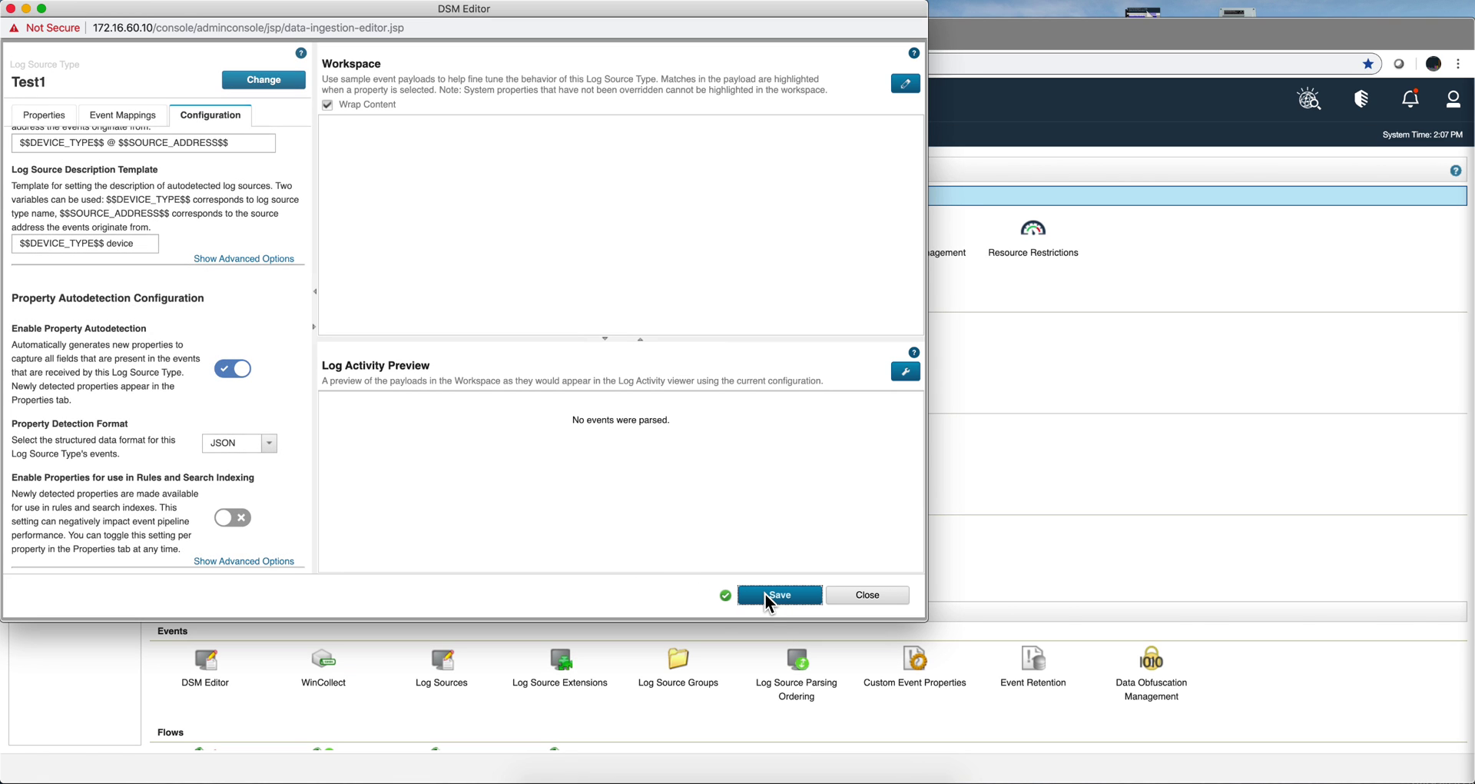
pyautogui.click(10, 8)
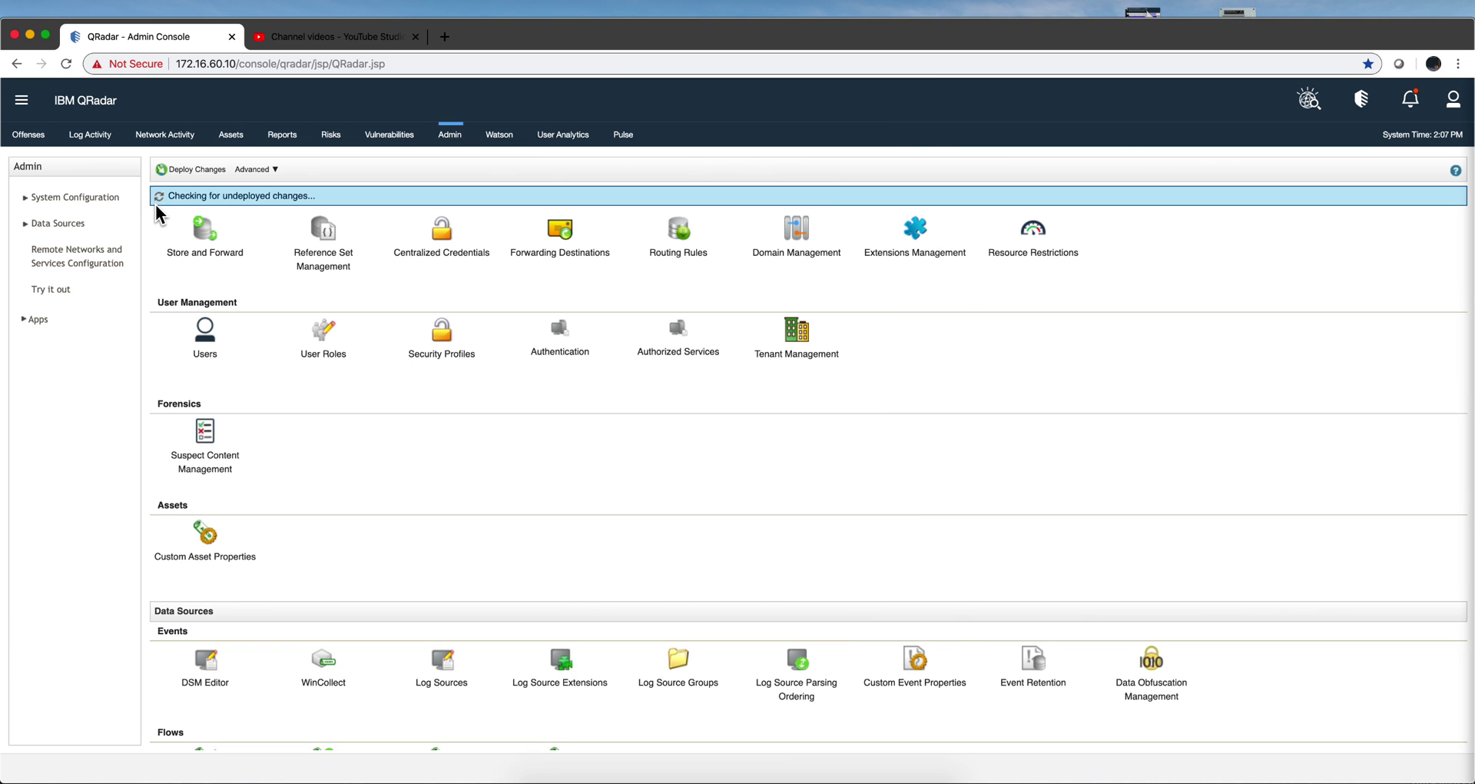
# Return to the Log Activity event list and set View to Real Time.
pyautogui.click(101, 142)
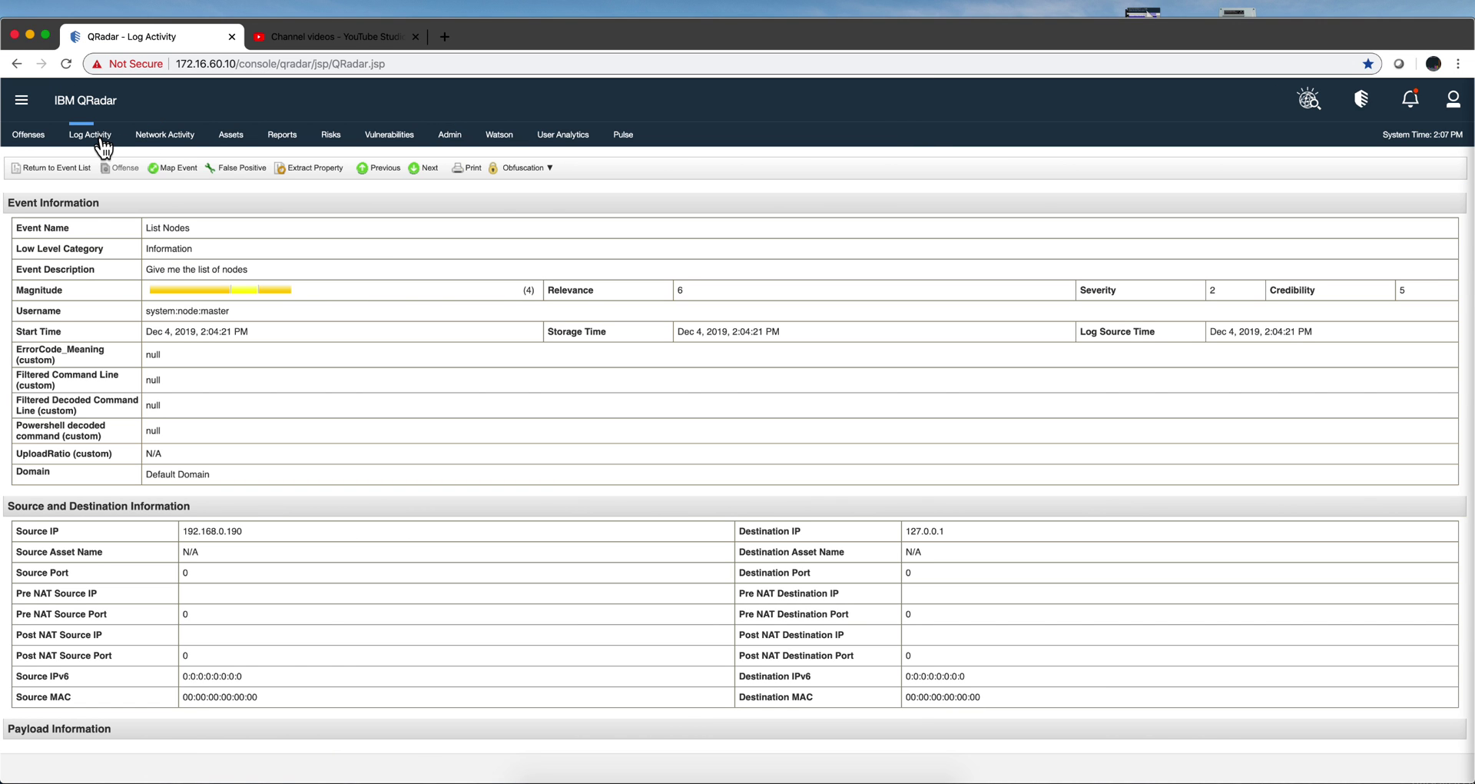
pyautogui.click(66, 169)
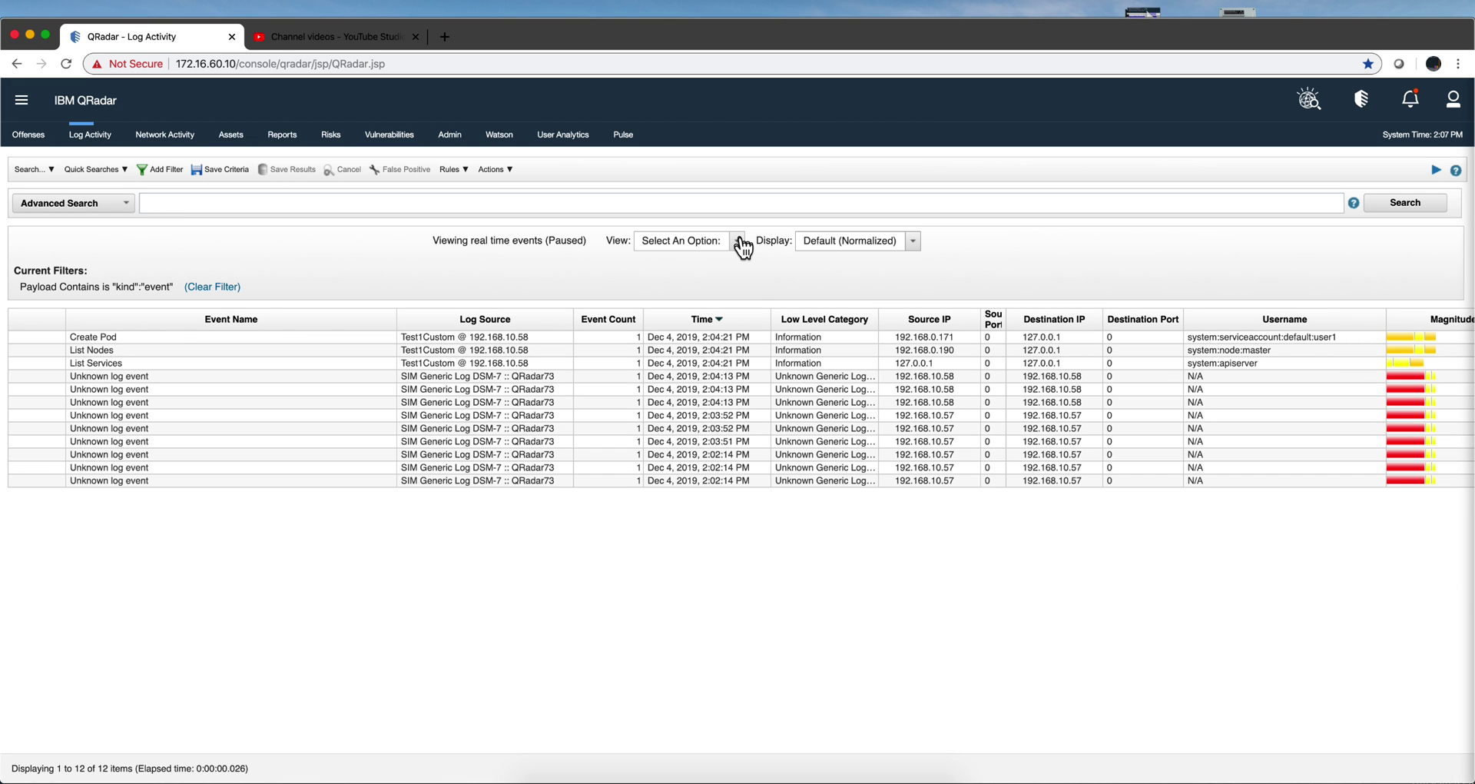
pyautogui.click(739, 243)
pyautogui.click(716, 282)
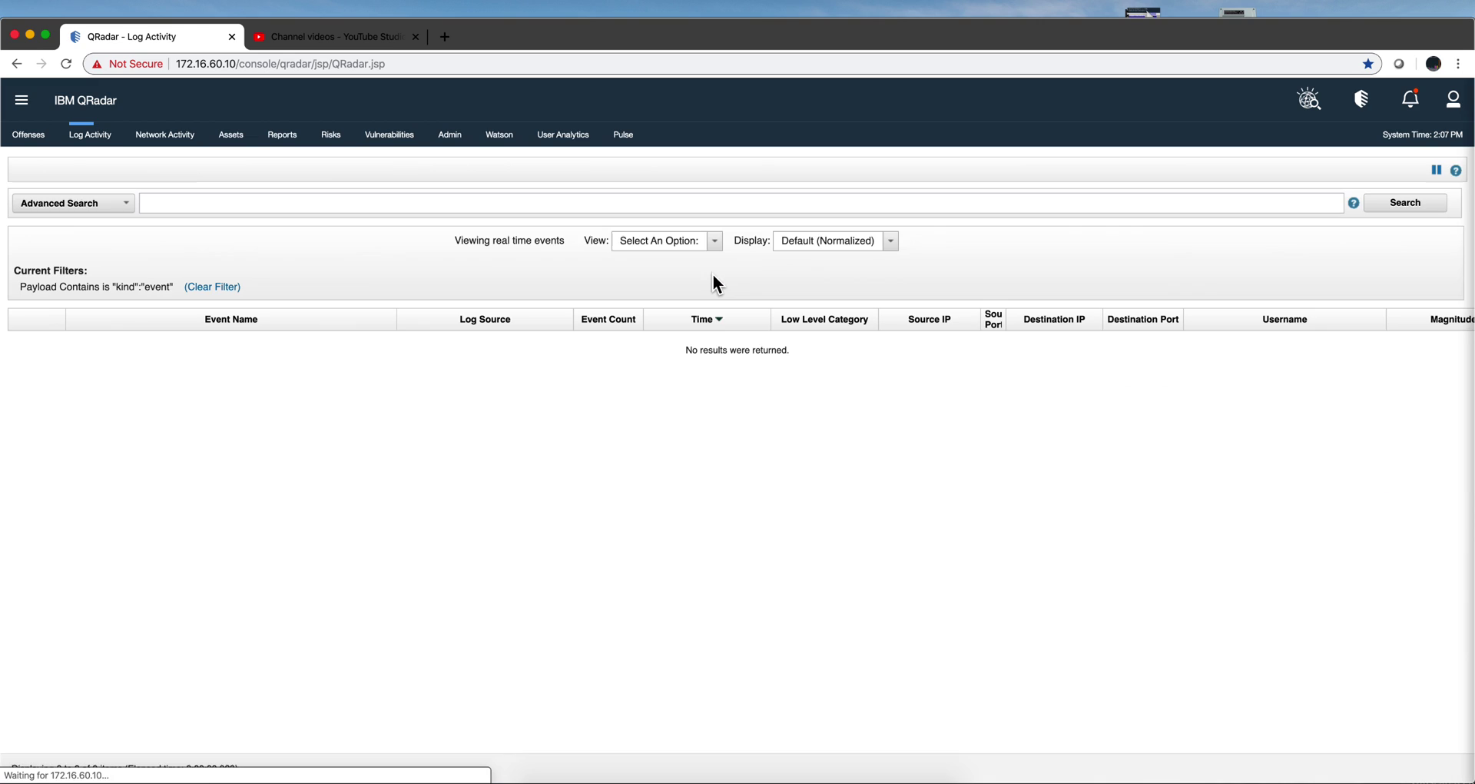
# Rerun the logrun.pl command in the SSH terminal to resend the Kubernetes audit events.
pyautogui.click(701, 779)
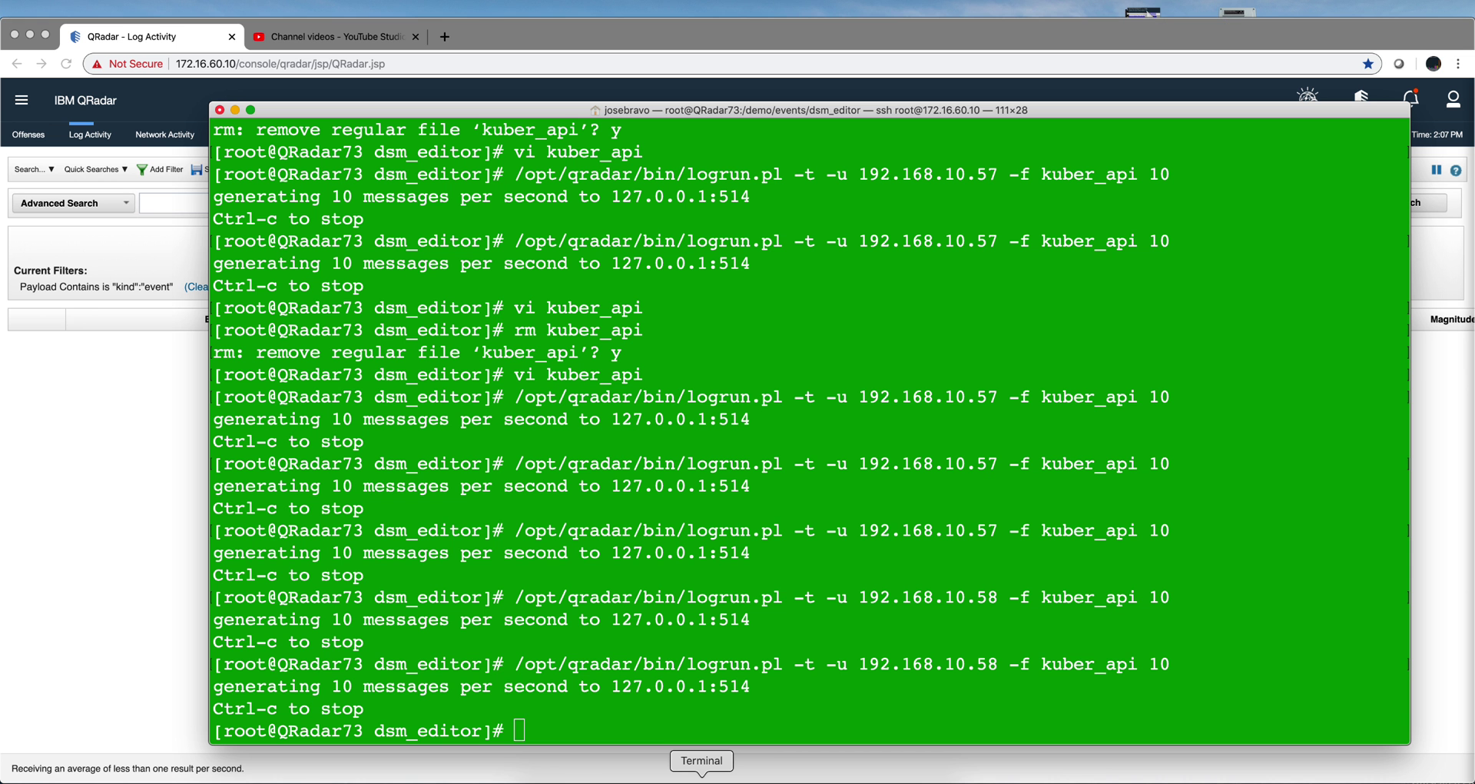
pyautogui.press('Up')
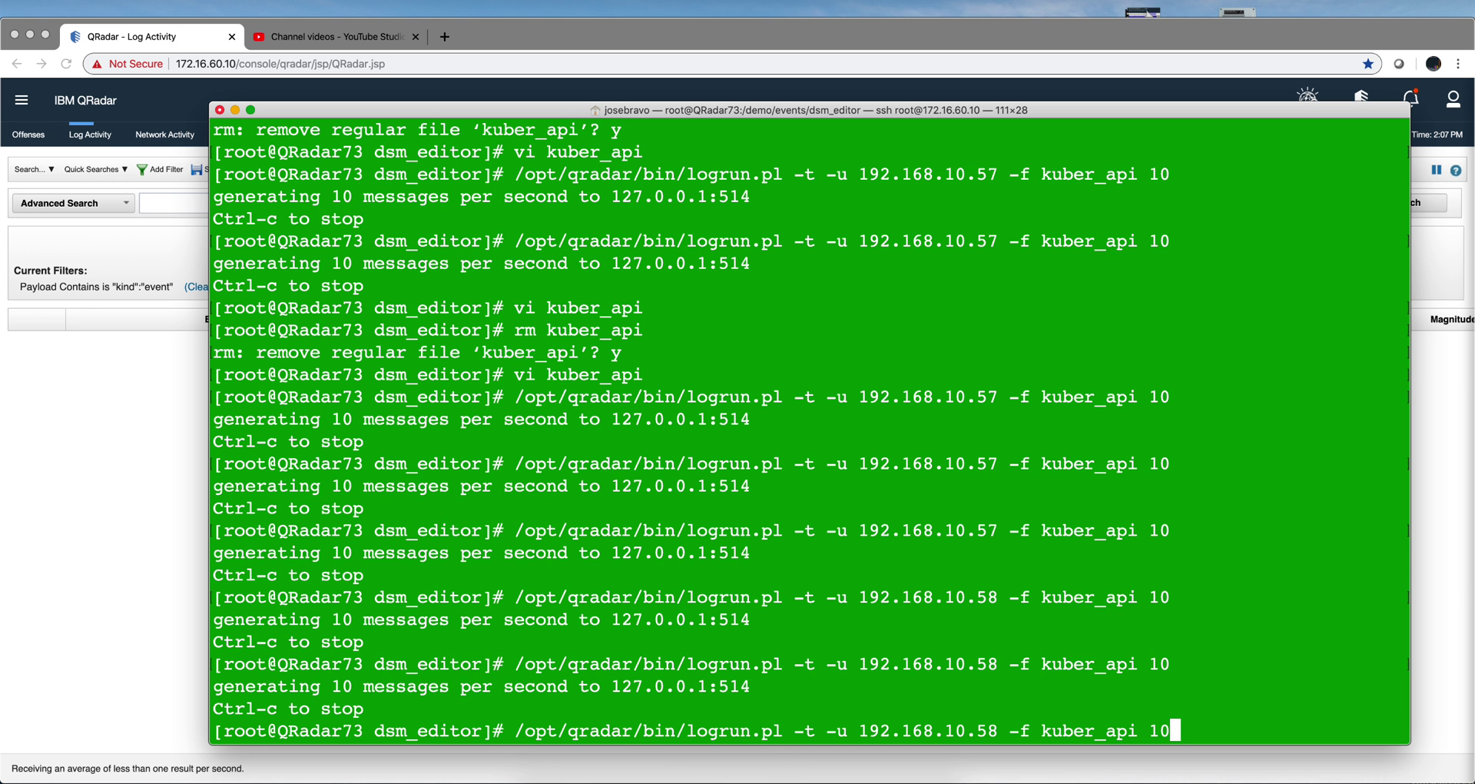
pyautogui.press('Return')
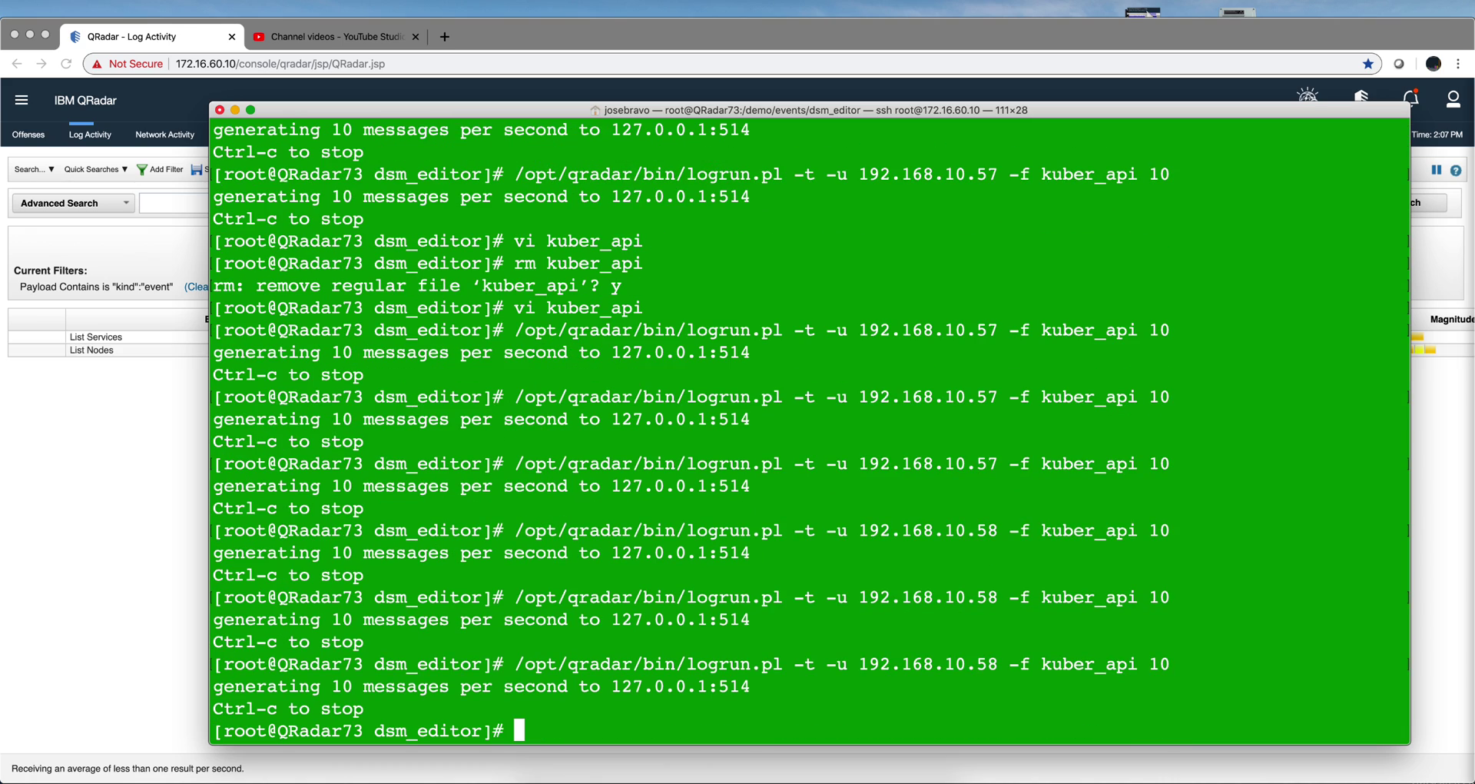
pyautogui.click(135, 487)
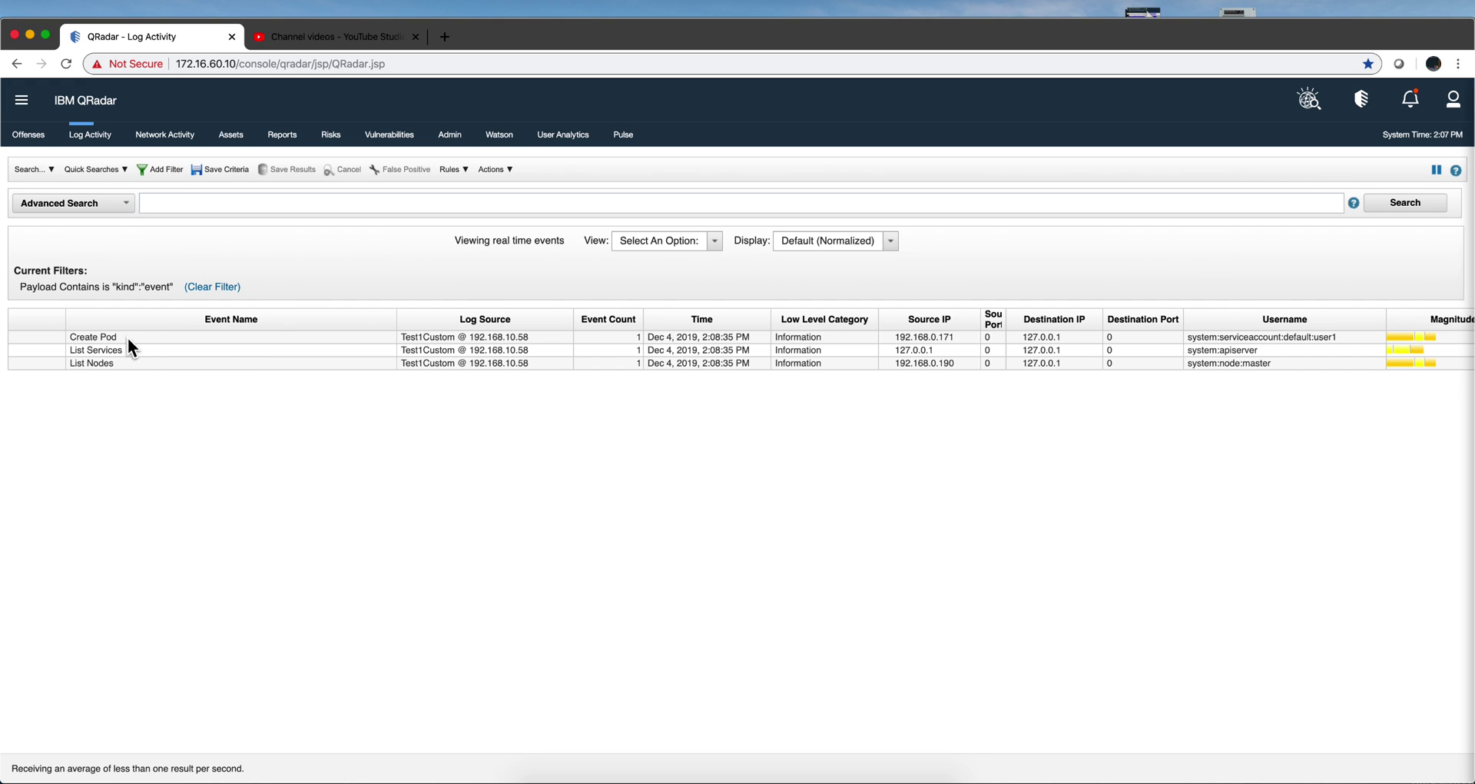
# Pause the stream, check the Create Pod event's autodetected properties, then open DSM Editor from Admin.
pyautogui.click(1437, 171)
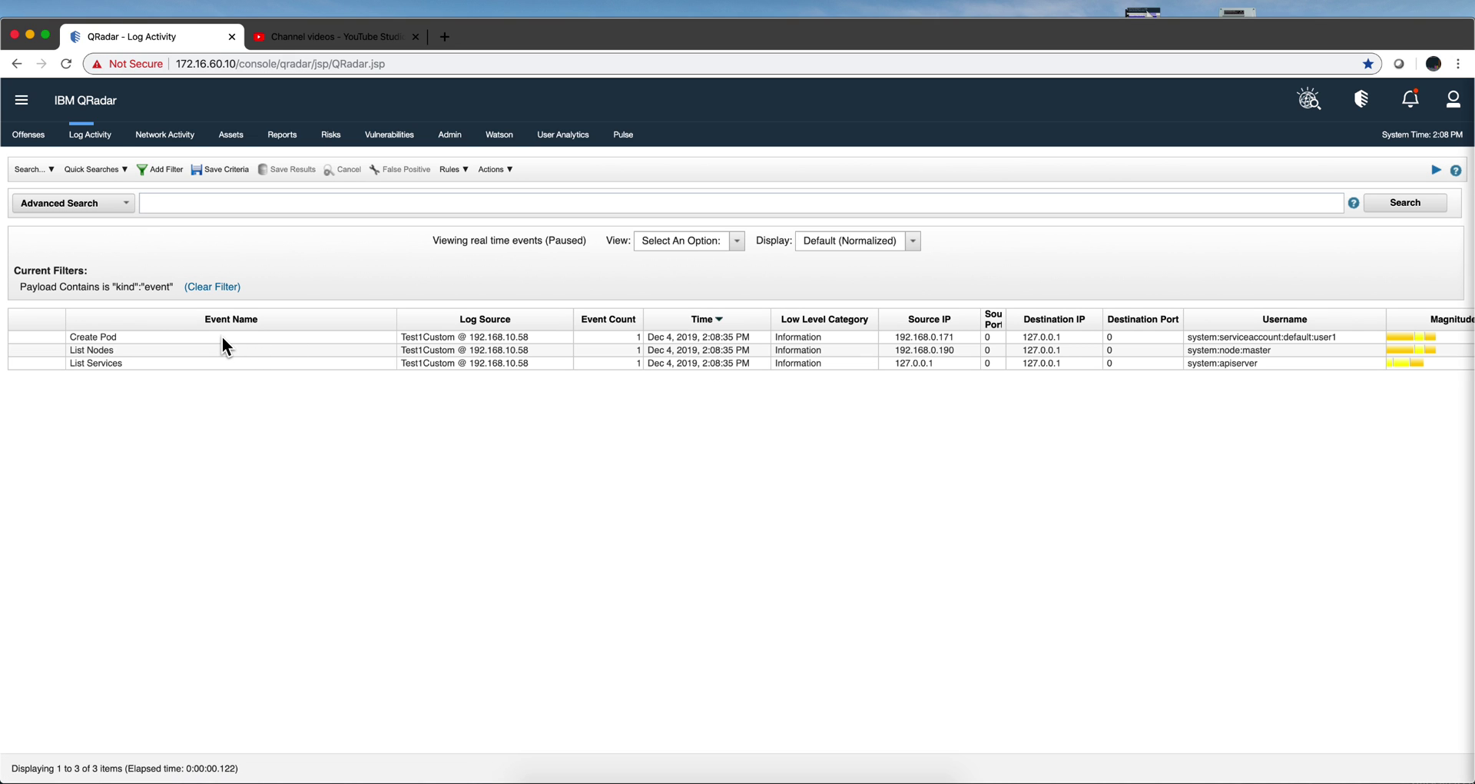
pyautogui.doubleClick(223, 338)
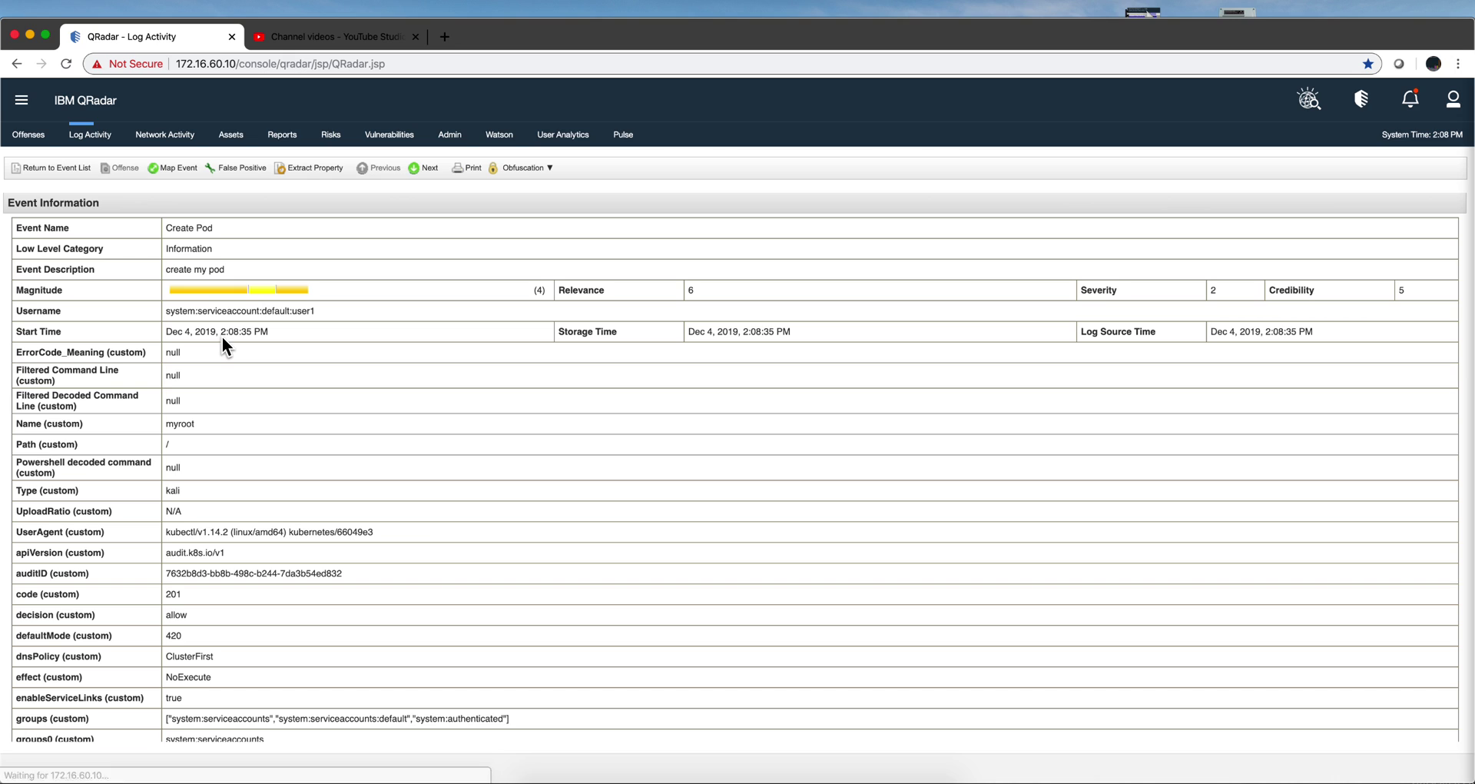
pyautogui.scroll(-3, 87, 408)
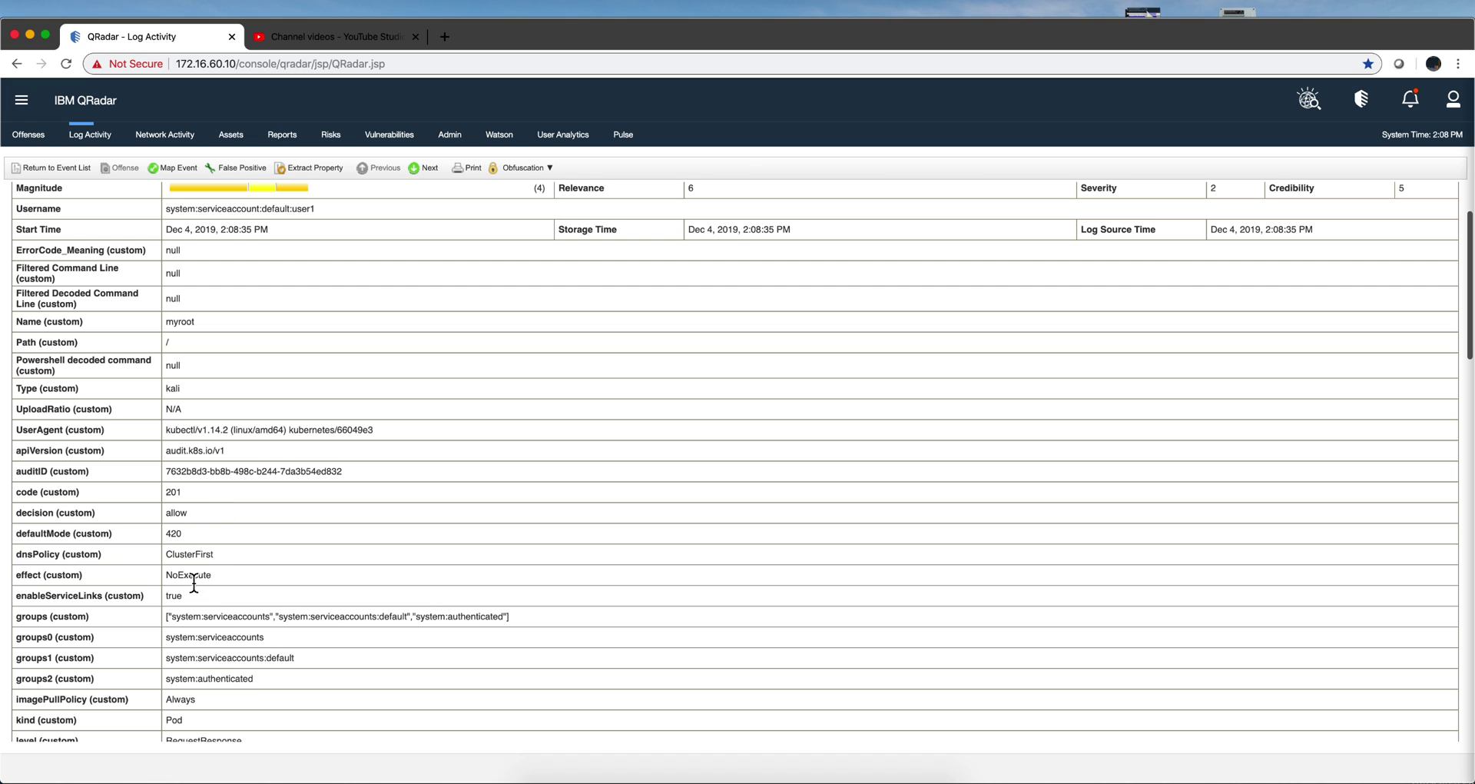
pyautogui.scroll(-5, 282, 660)
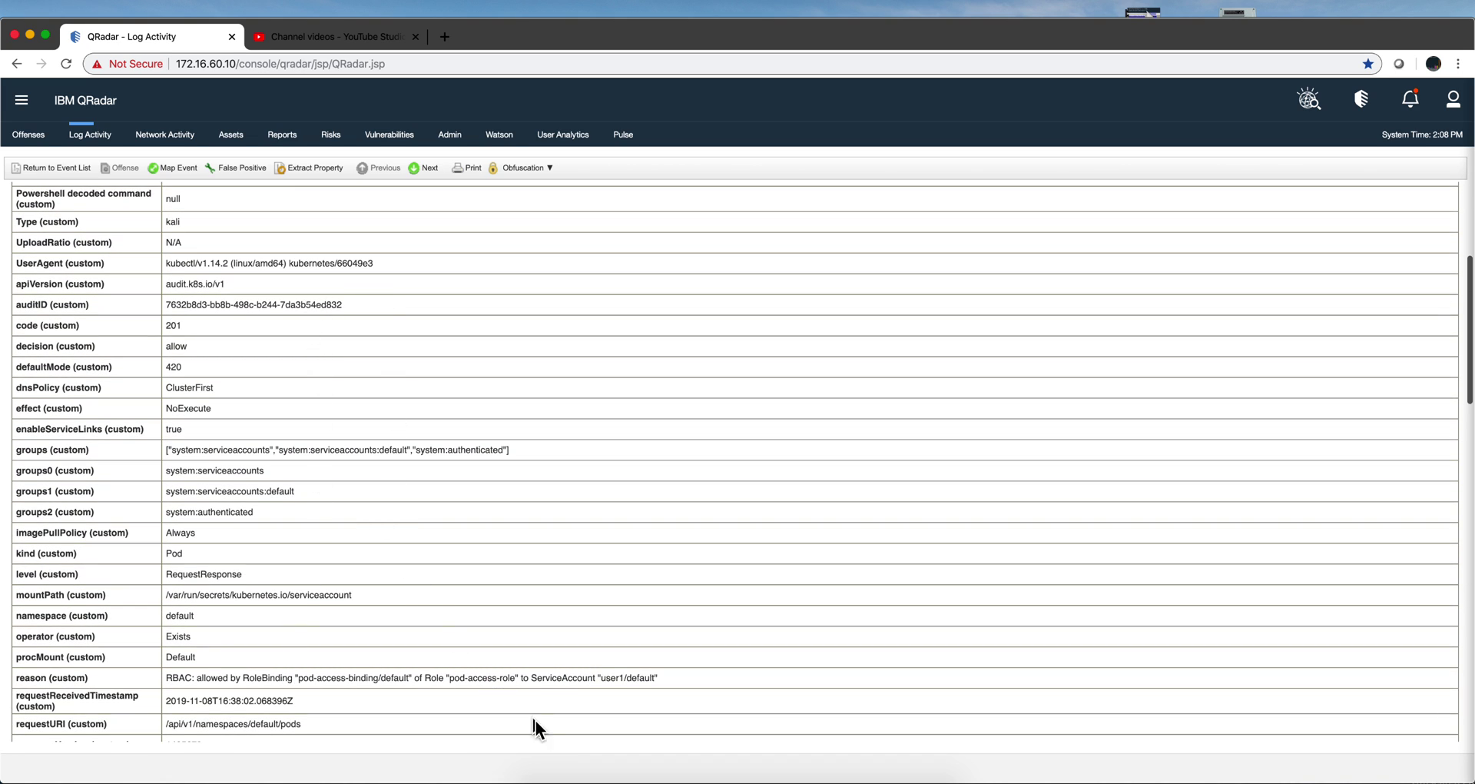
pyautogui.click(449, 134)
pyautogui.click(206, 659)
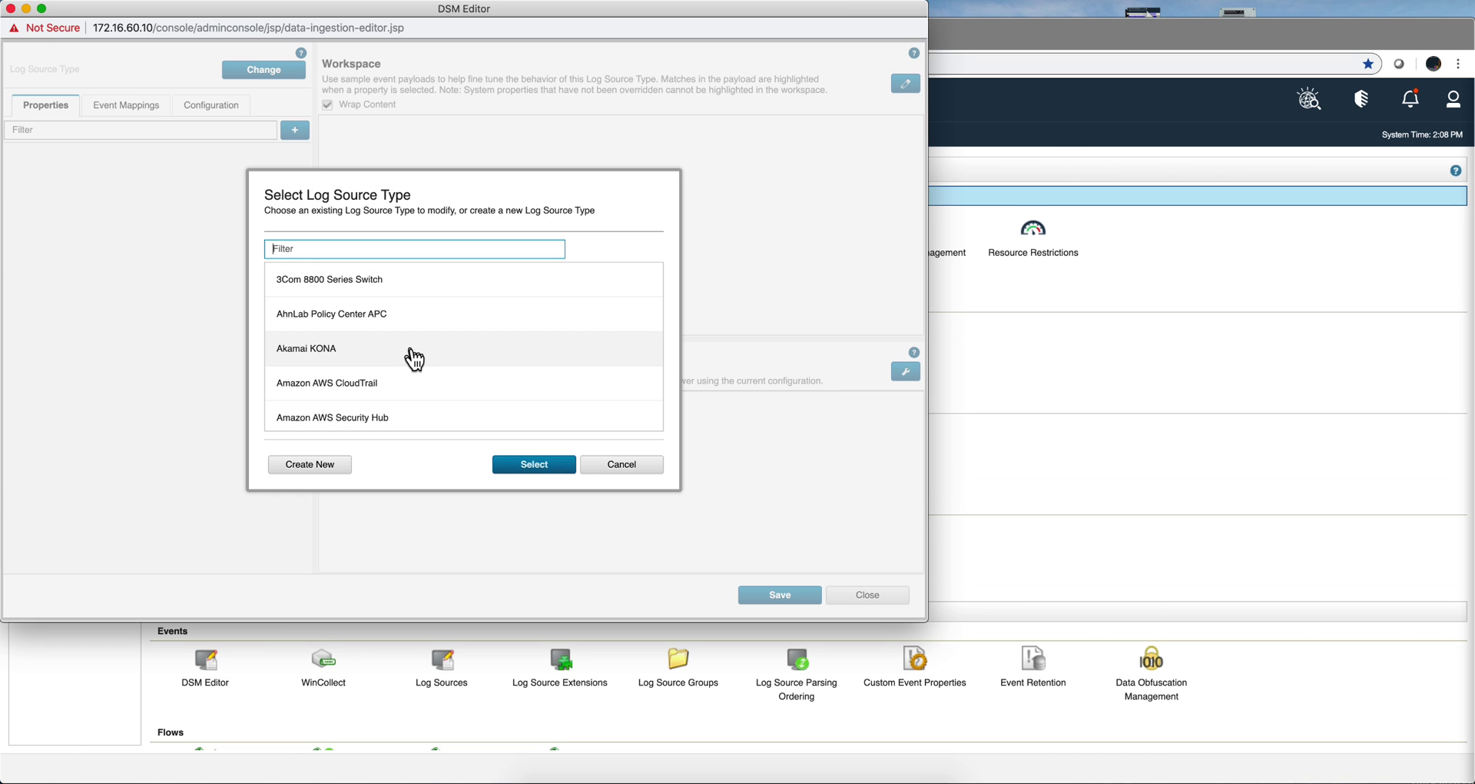
pyautogui.write('test')
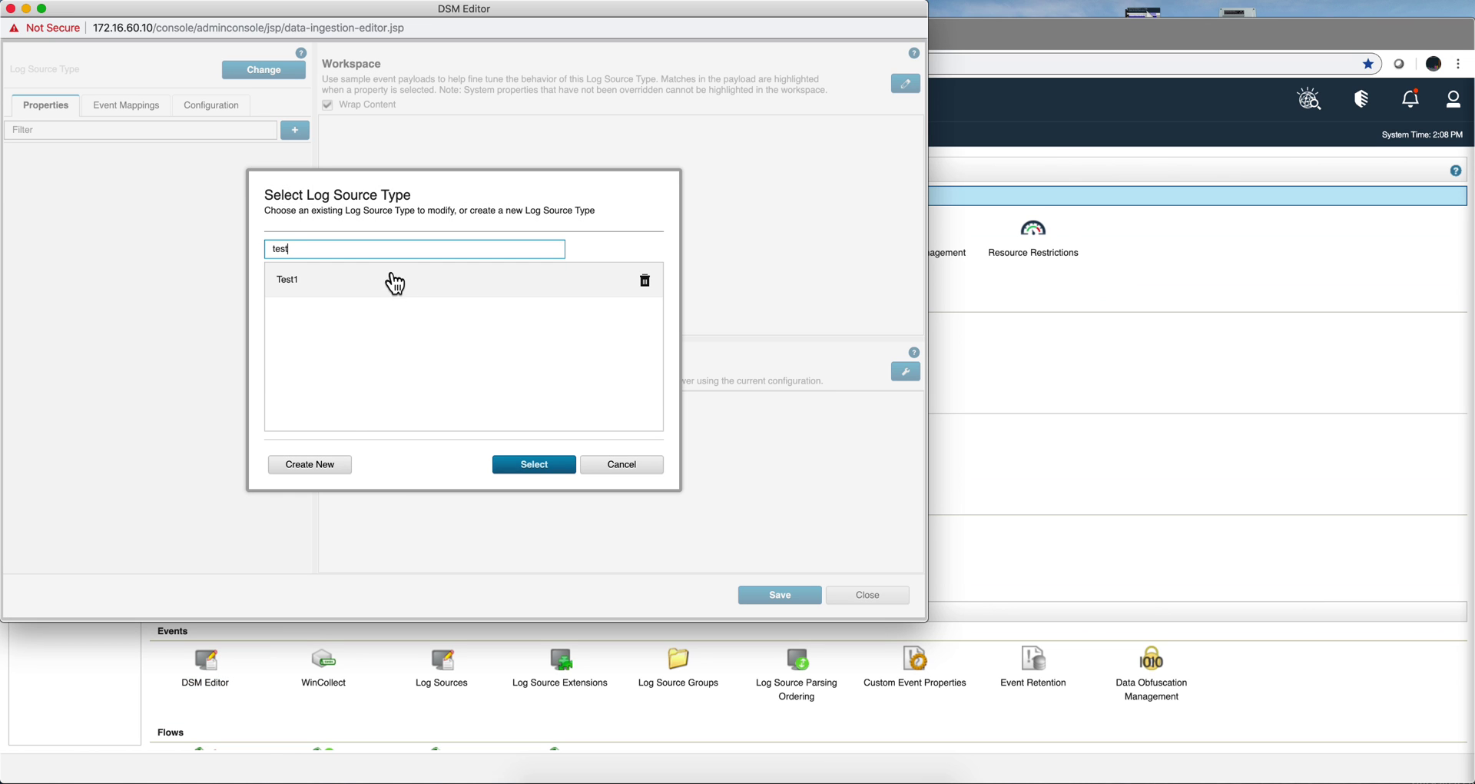
pyautogui.click(392, 280)
pyautogui.click(540, 470)
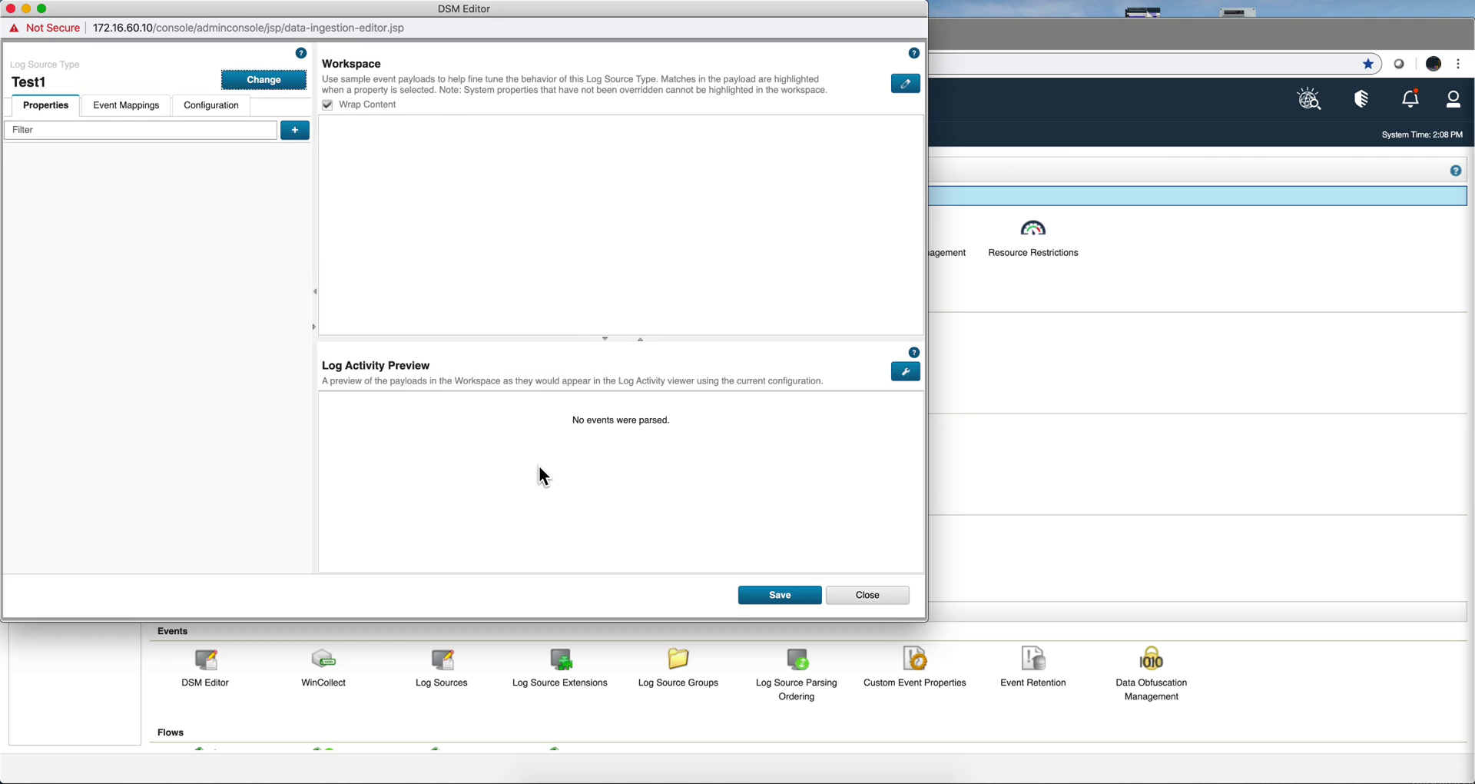
pyautogui.click(217, 123)
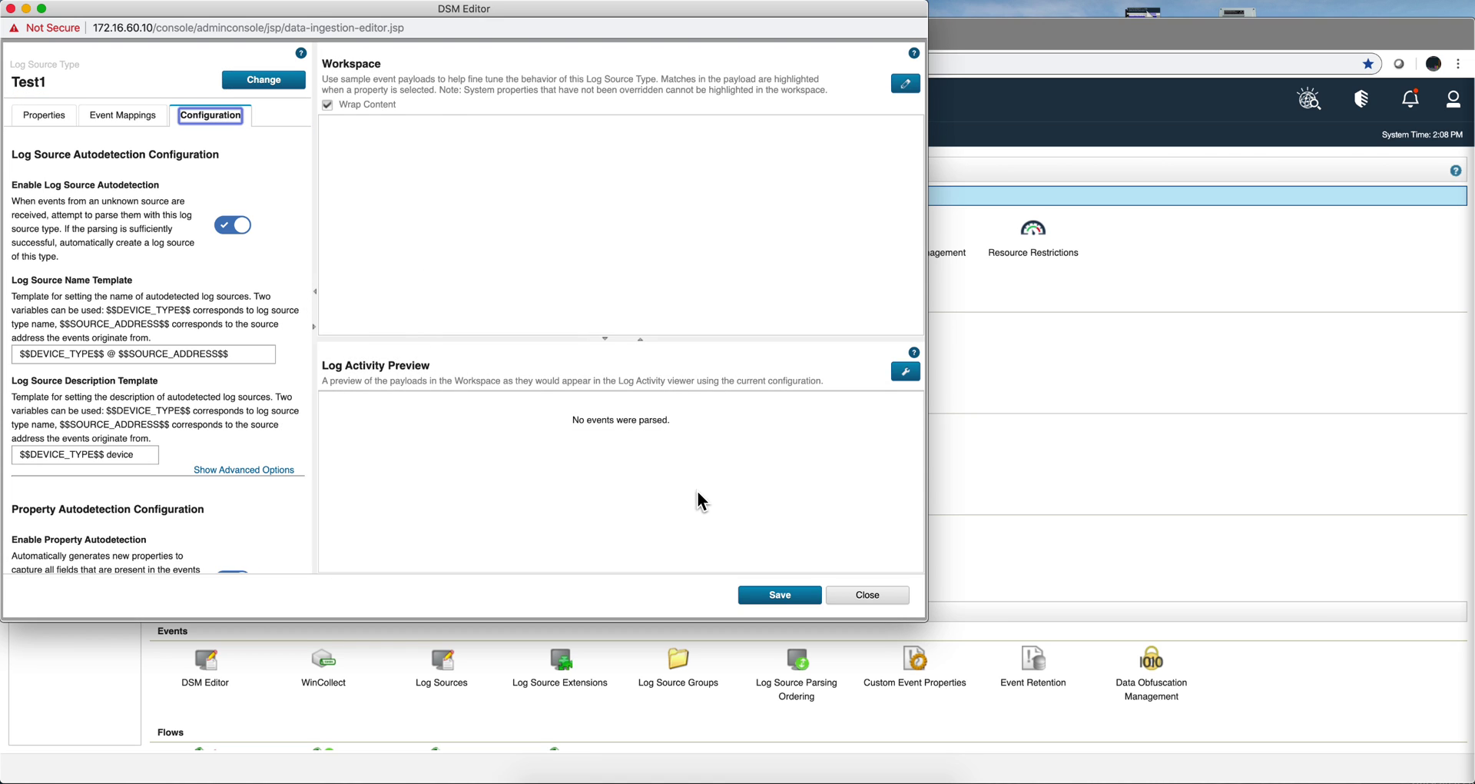
pyautogui.scroll(-3, 241, 406)
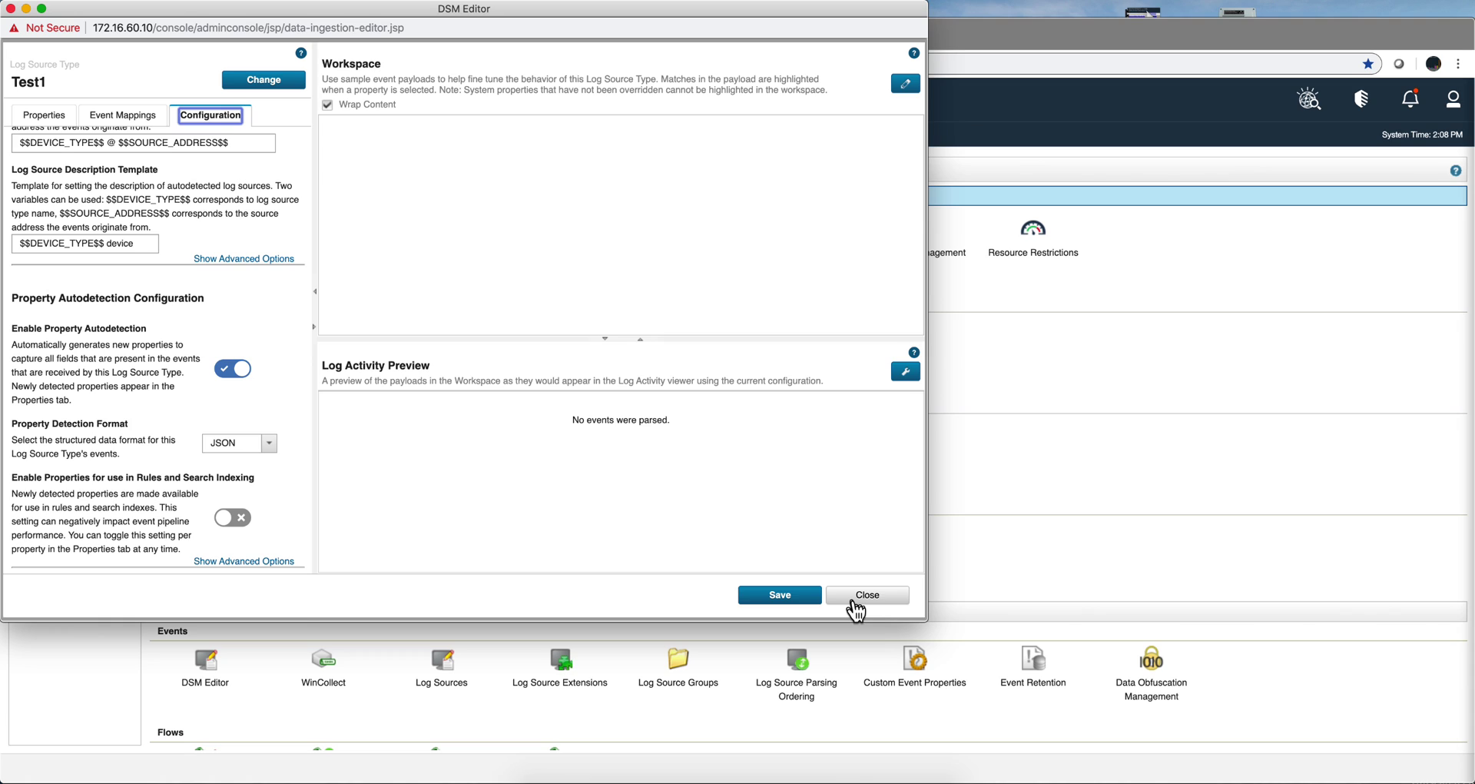
pyautogui.click(866, 596)
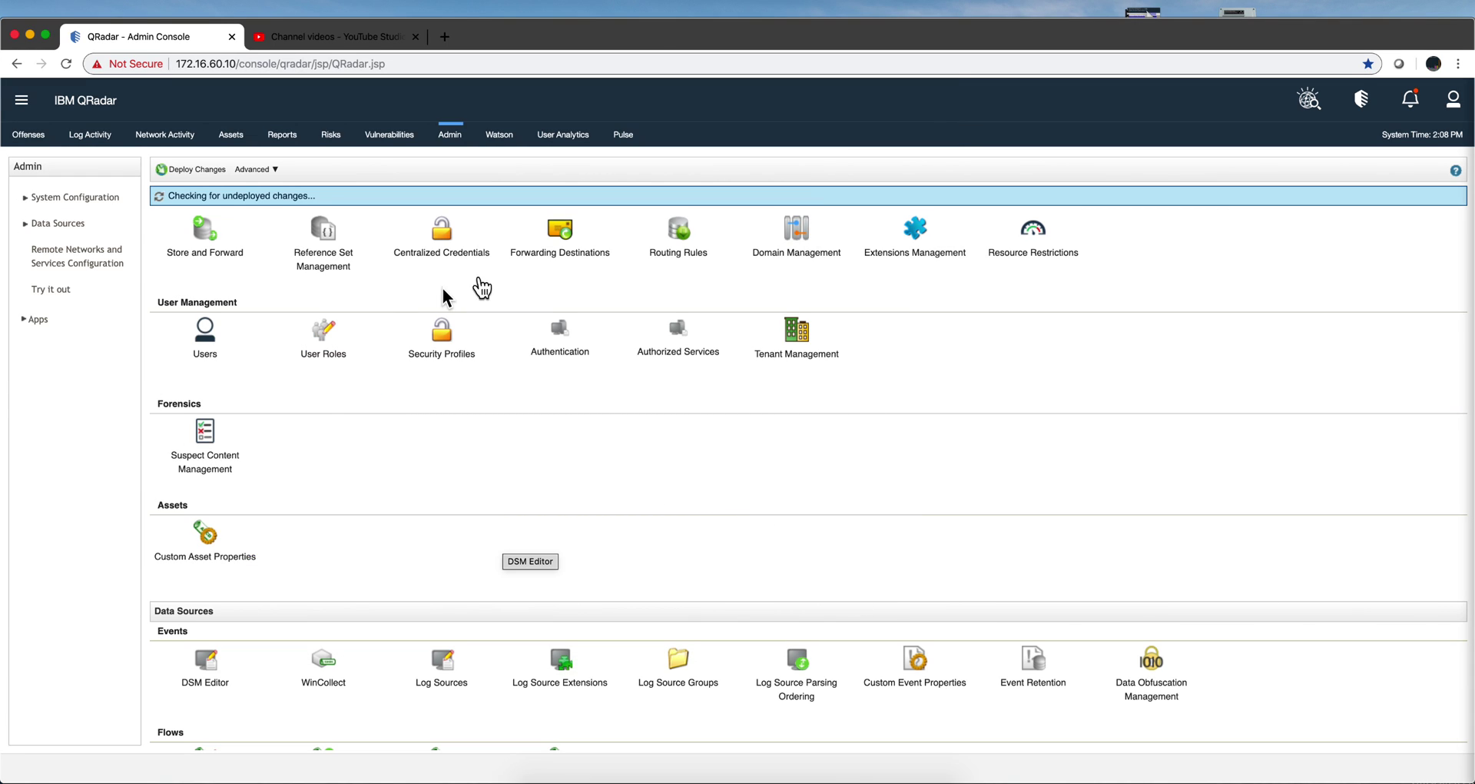